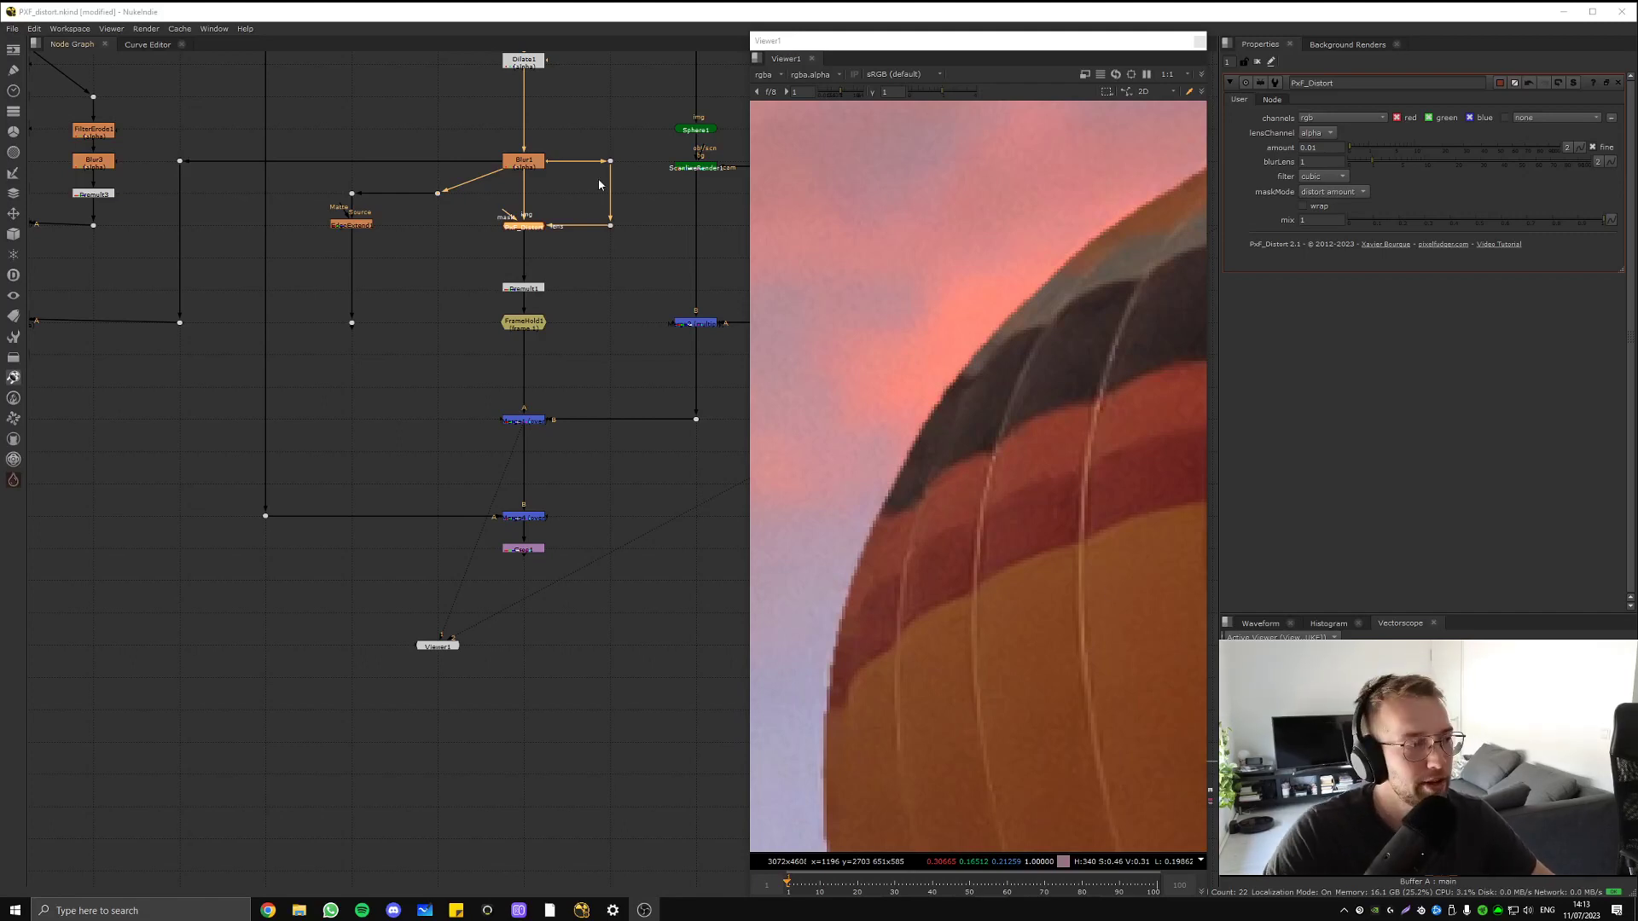
drag(569, 194, 440, 261)
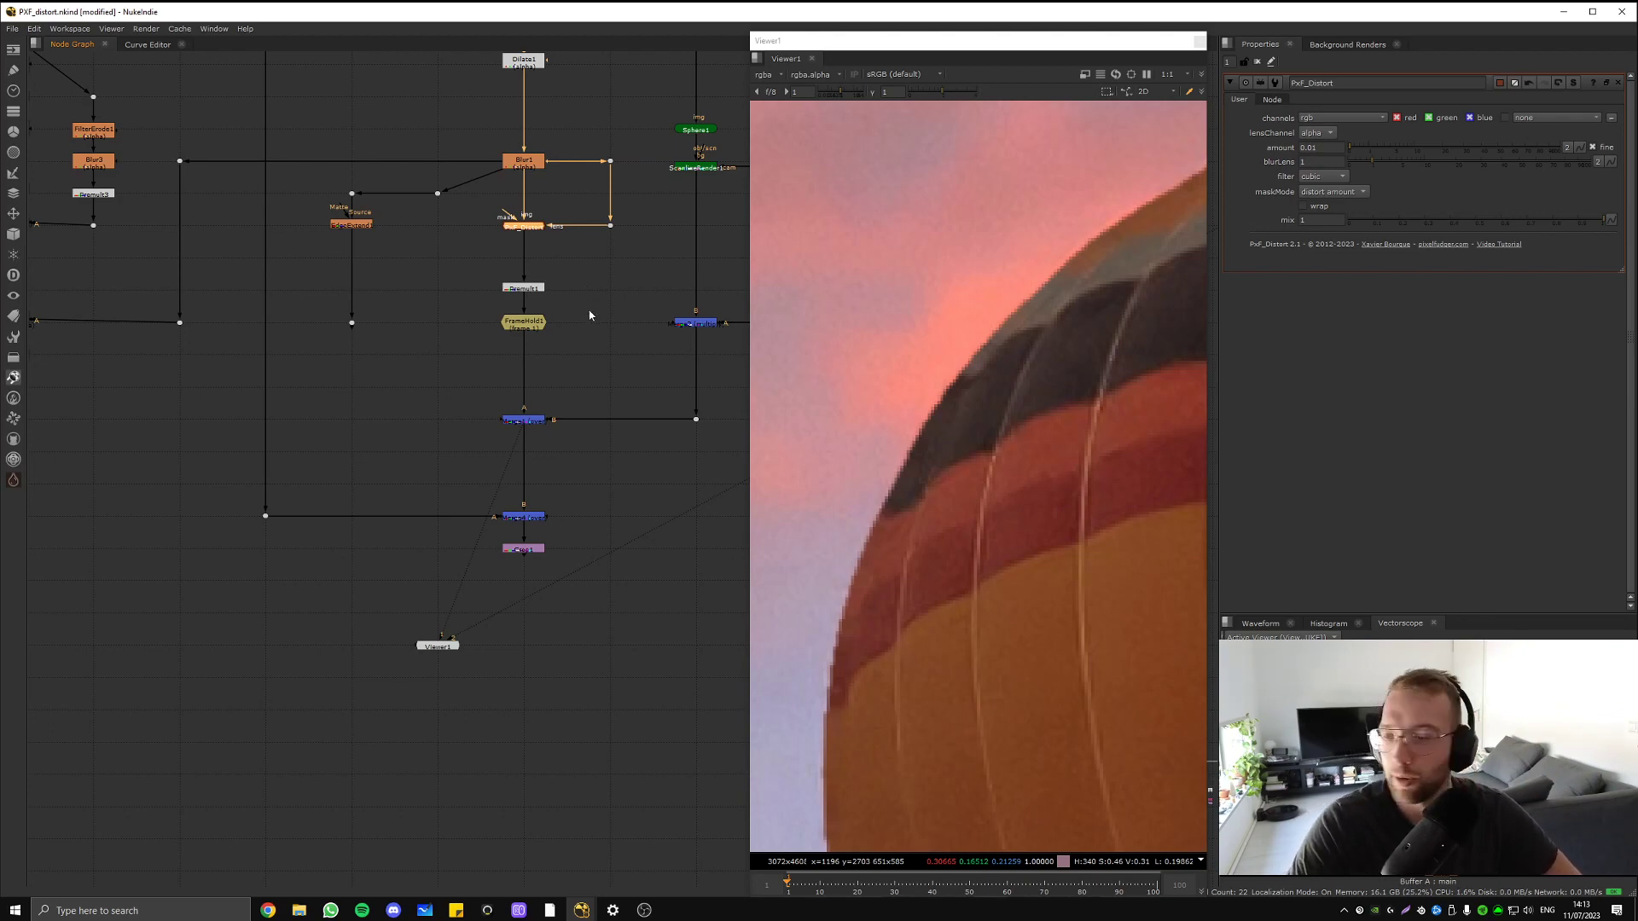
middle_drag(556, 244, 344, 422)
drag(365, 391, 237, 470)
middle_drag(371, 447, 394, 387)
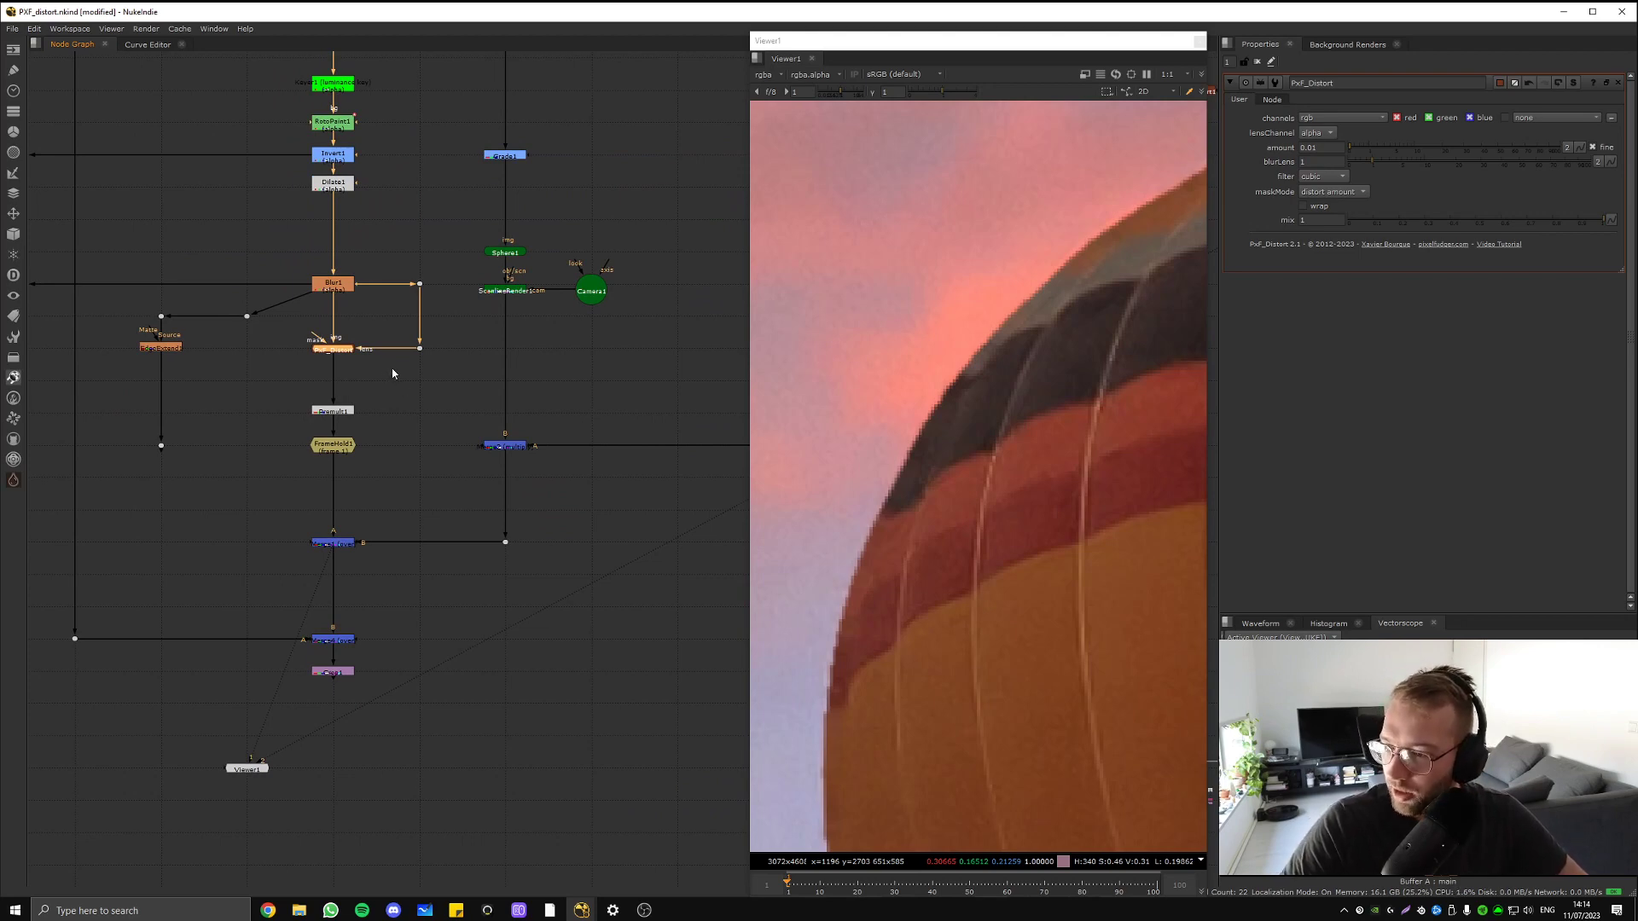
middle_drag(363, 332, 479, 376)
drag(481, 374, 390, 401)
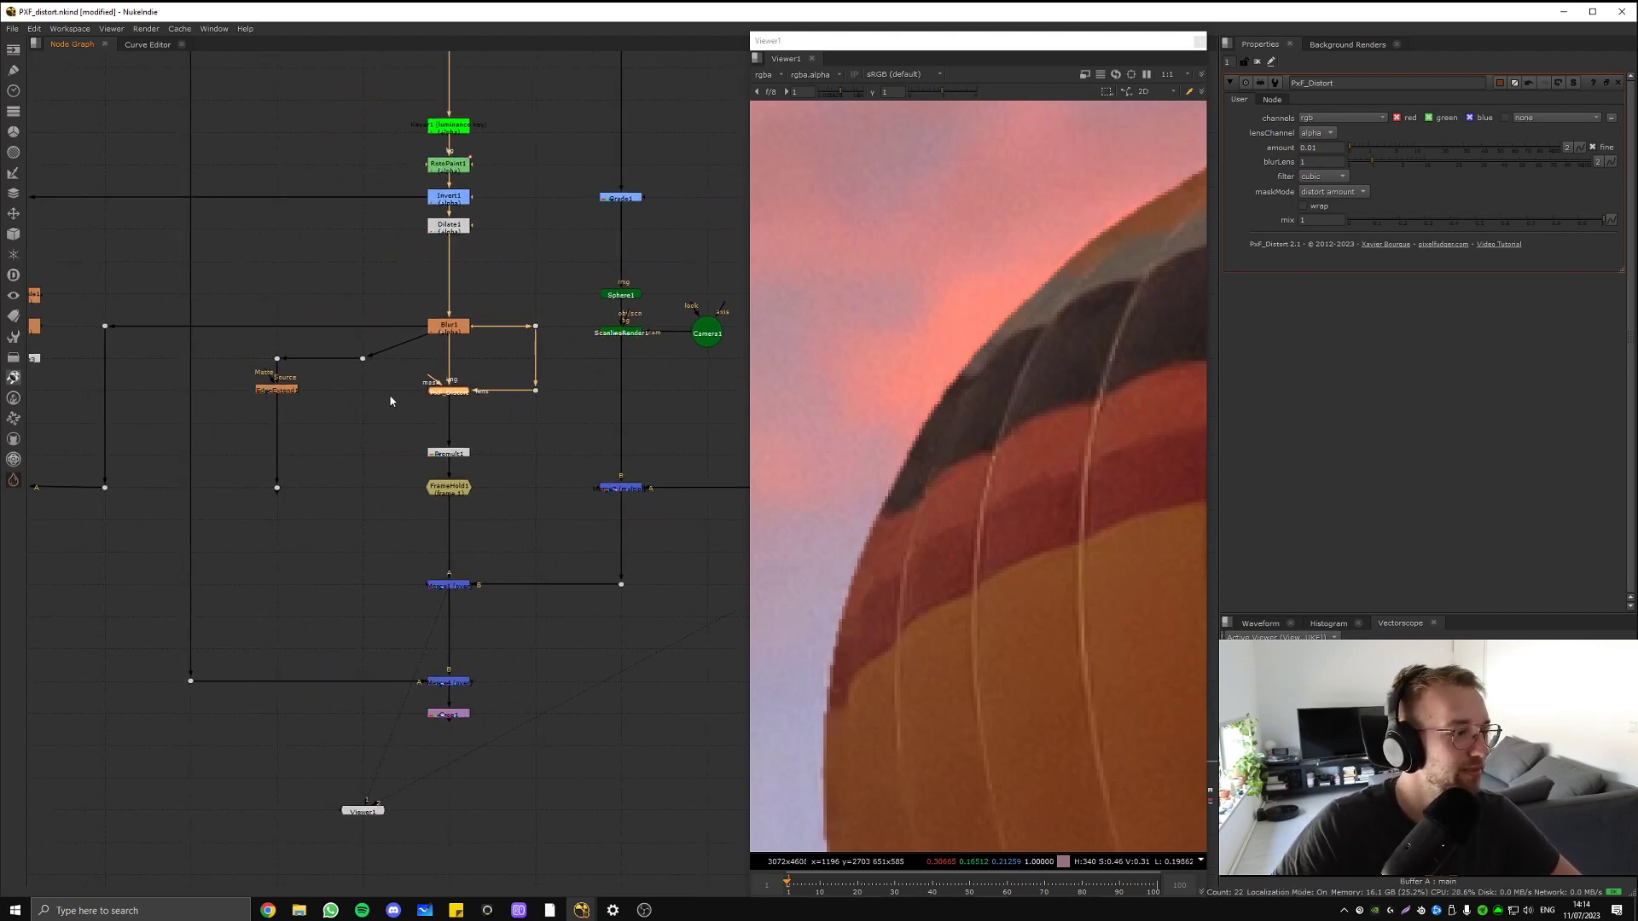
- View the EdgeExtend1 output, followed by the Blur1 image that feeds it
drag(384, 342, 228, 369)
key(1)
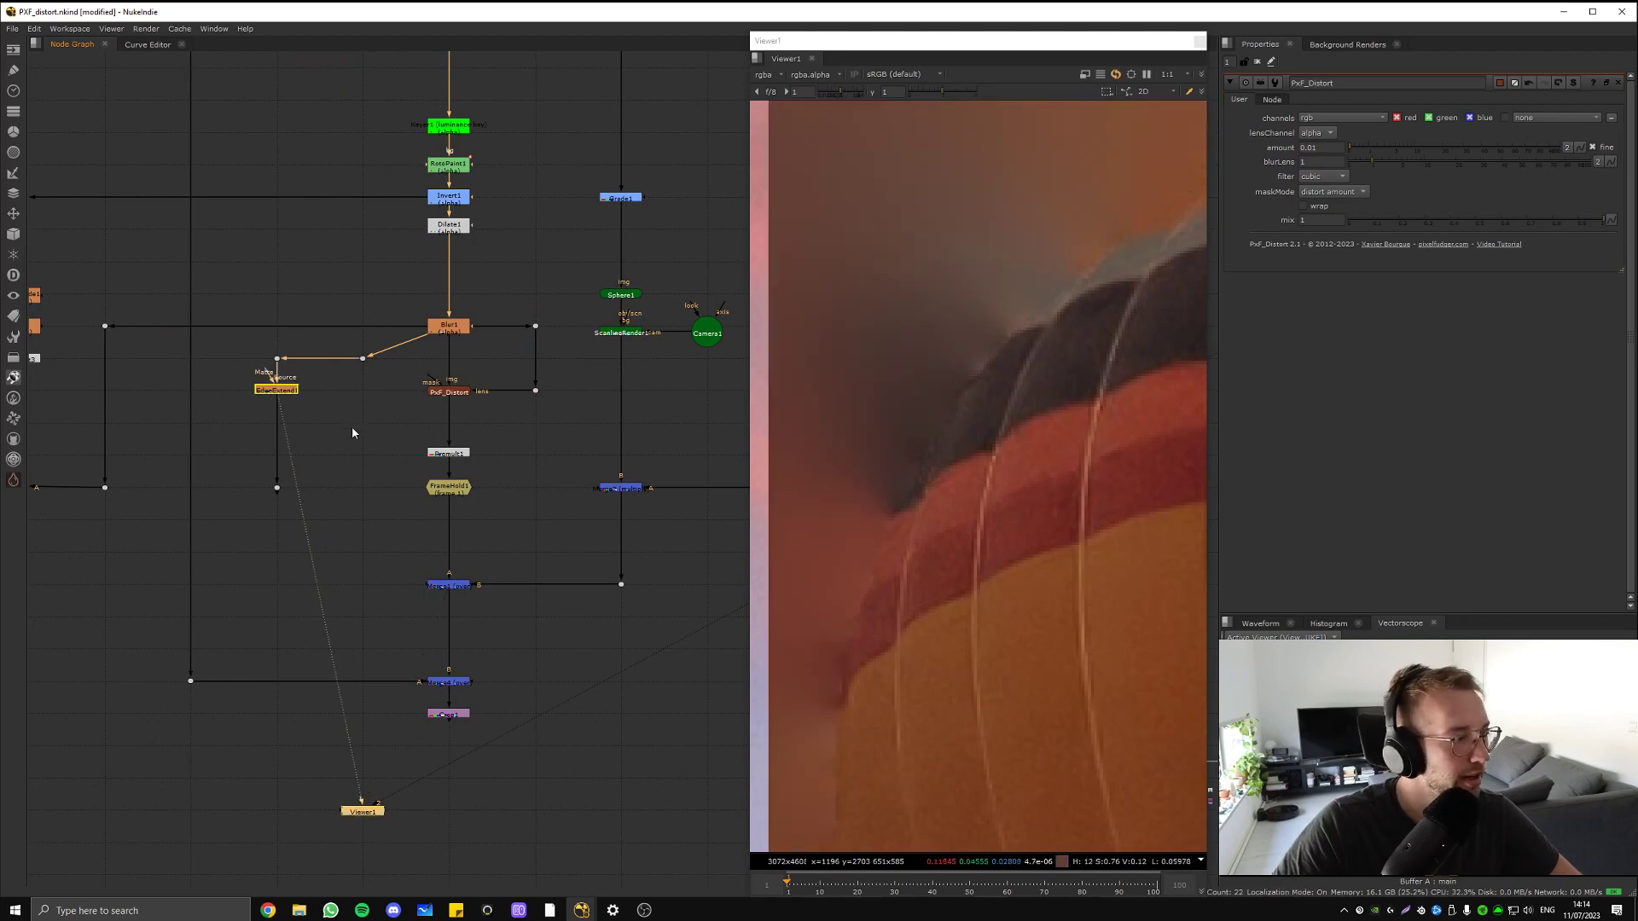
click(363, 357)
key(1)
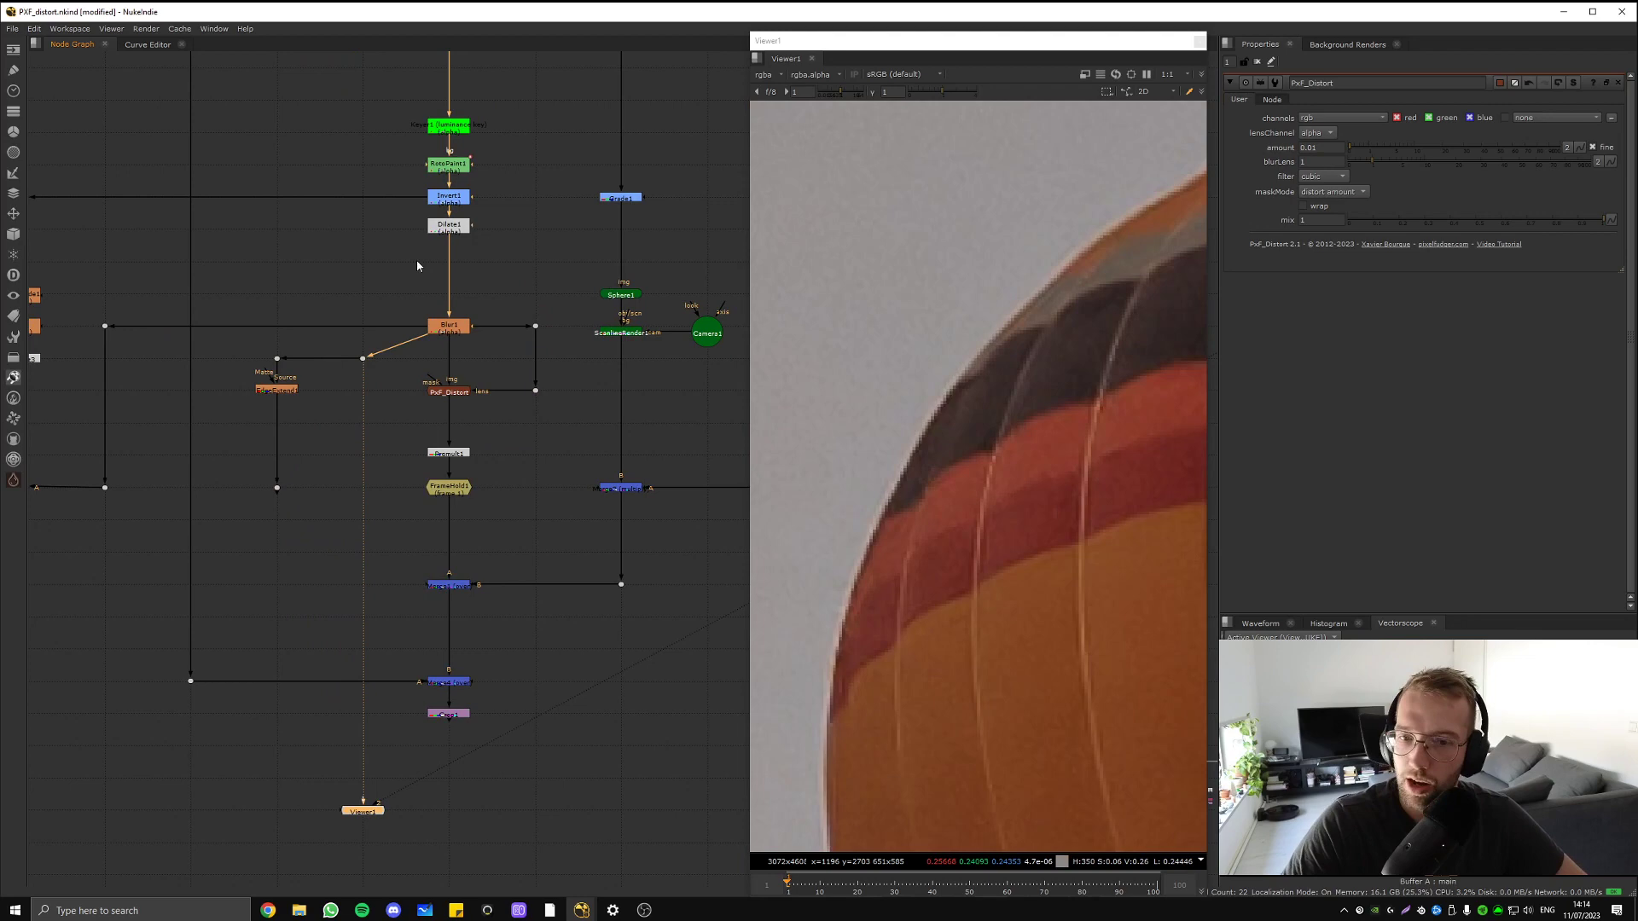
- Move the Premult1 node up so it sits directly below PxF_Distort
mouse_move(390, 406)
mouse_down()
mouse_move(244, 349)
mouse_move(398, 413)
mouse_up()
middle_drag(338, 390, 288, 367)
drag(324, 381, 422, 351)
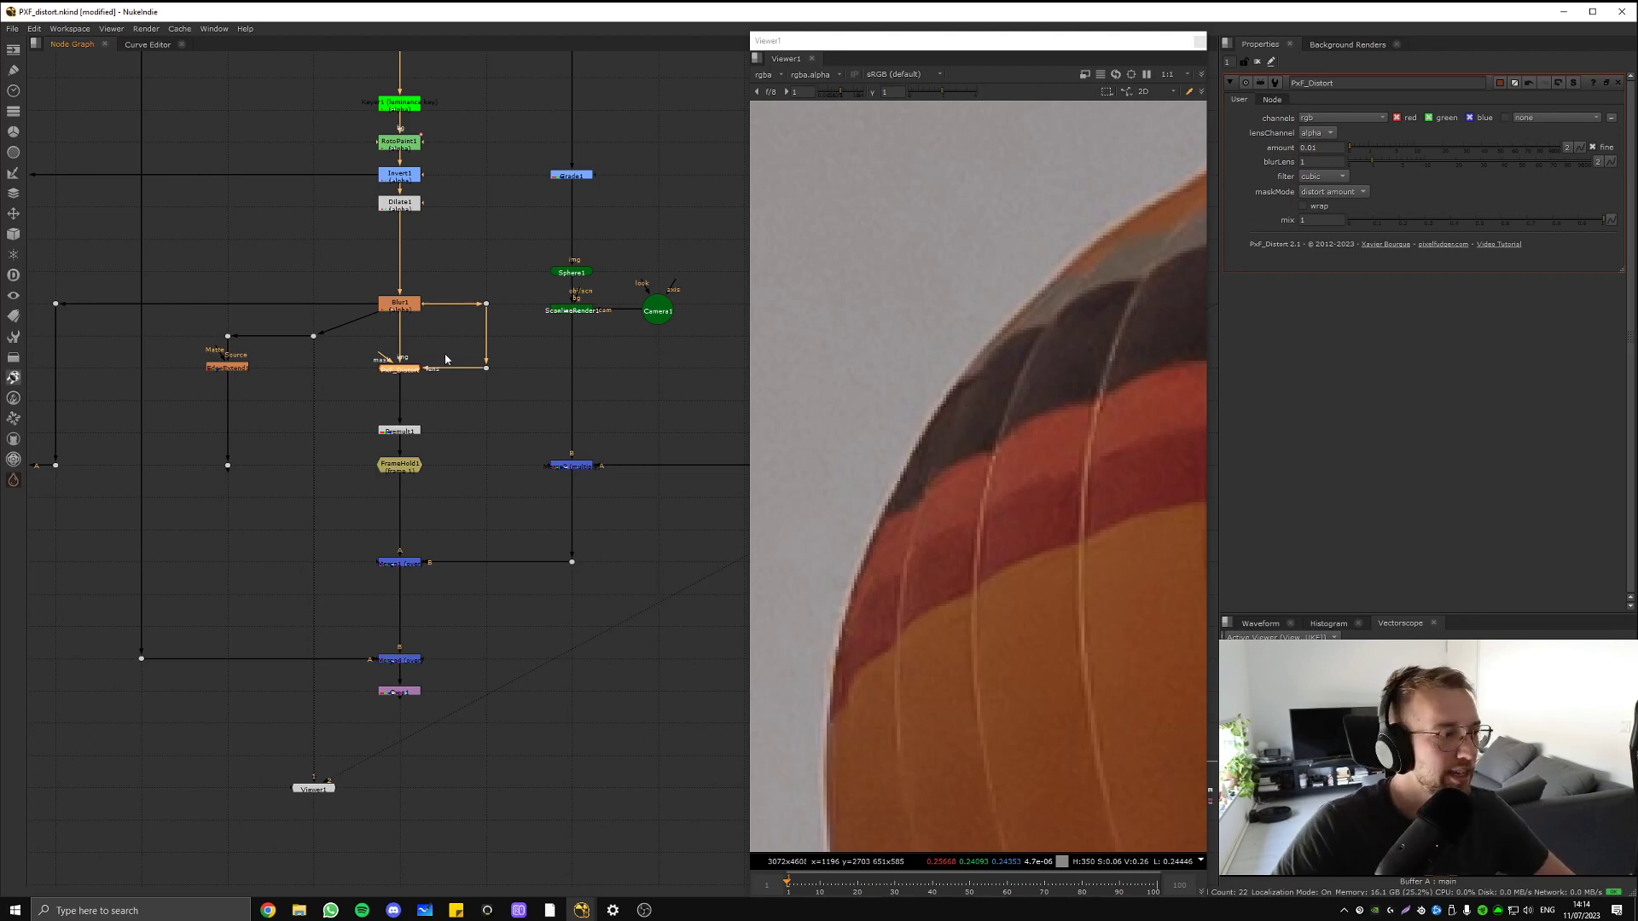
middle_drag(414, 366, 395, 352)
click(389, 402)
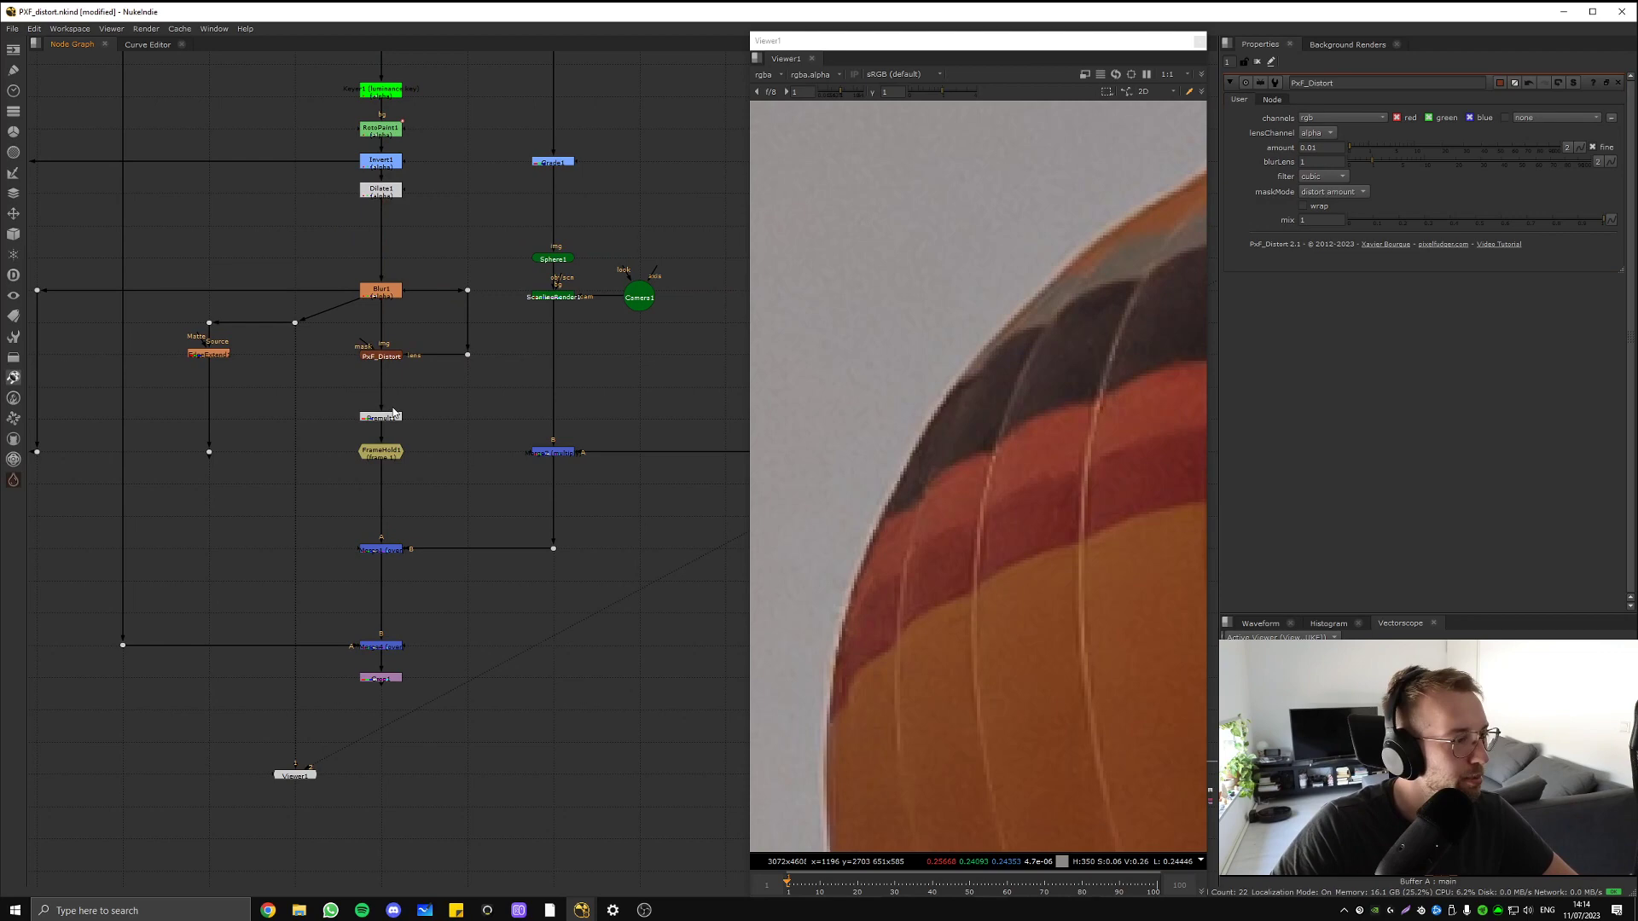
drag(393, 413, 394, 383)
middle_drag(450, 332, 395, 456)
scroll(395, 456, down, 1)
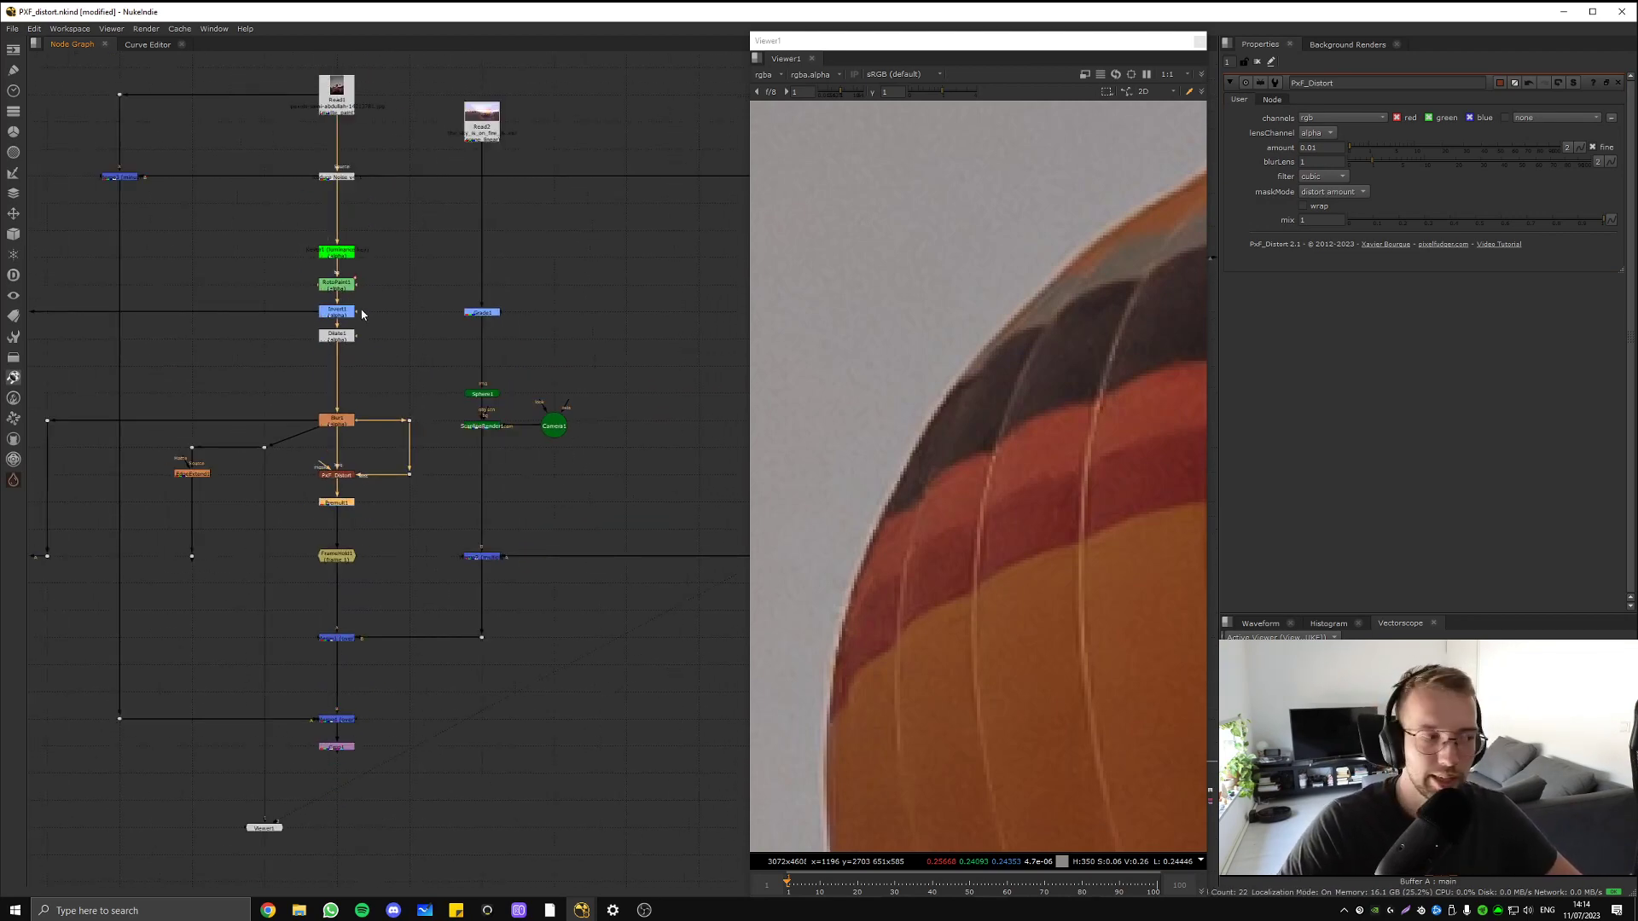
- View the PxF_Distort output and toggle the node repeatedly to compare the balloon's edge with and without it
middle_drag(371, 418, 316, 475)
scroll(312, 342, down, 4)
middle_drag(304, 400, 370, 285)
scroll(369, 285, up, 10)
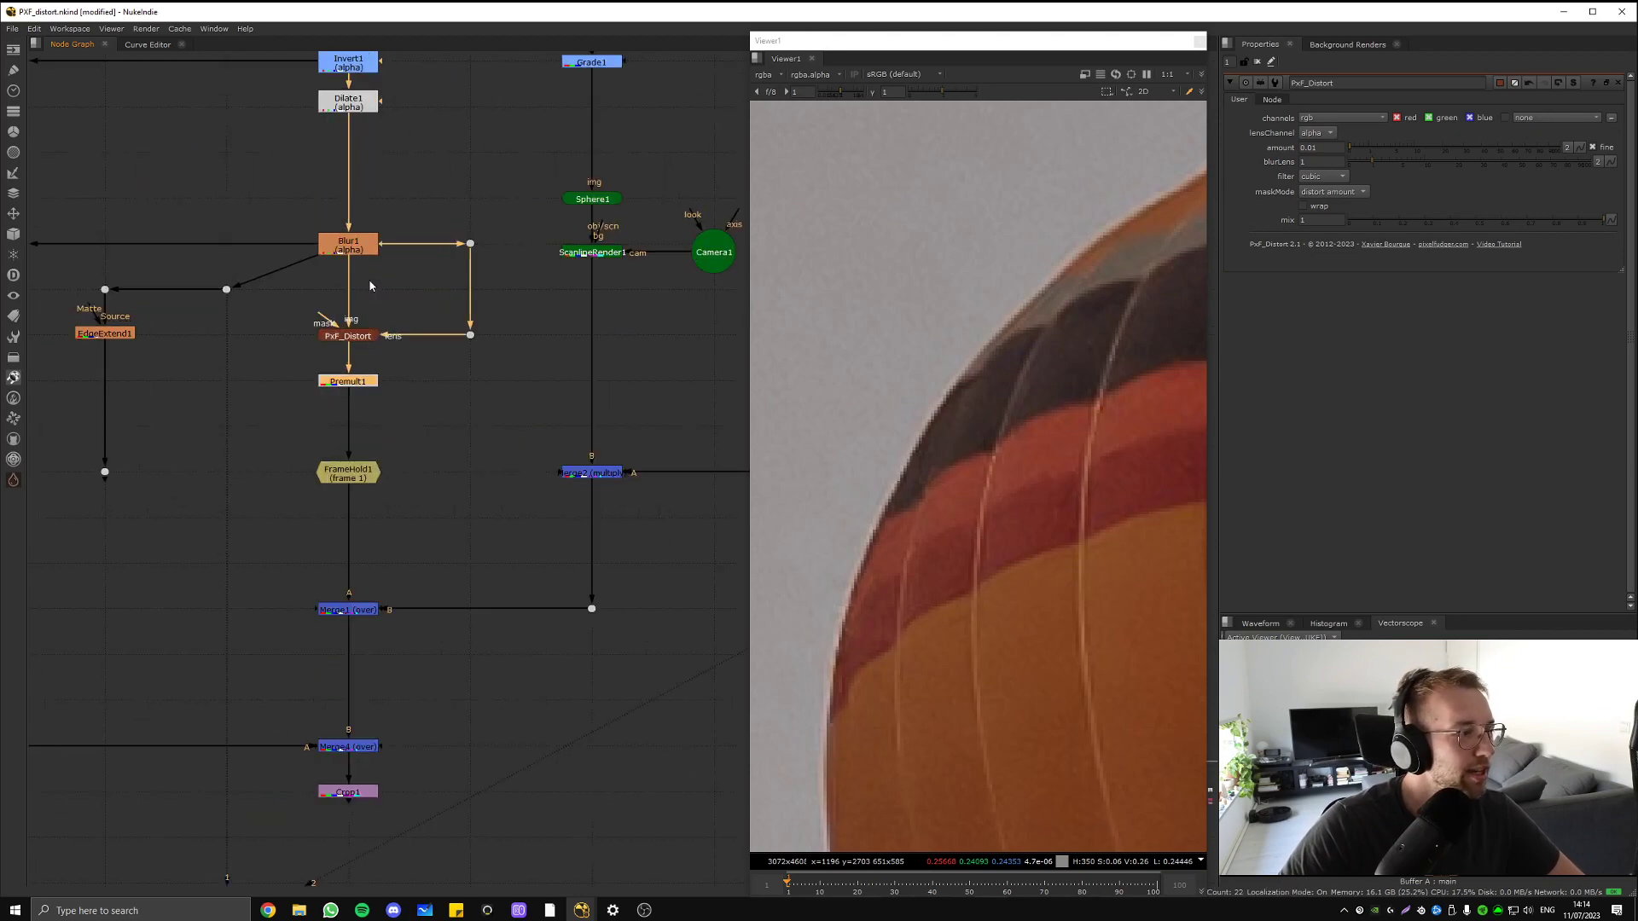
drag(445, 323, 185, 448)
middle_drag(329, 425, 434, 287)
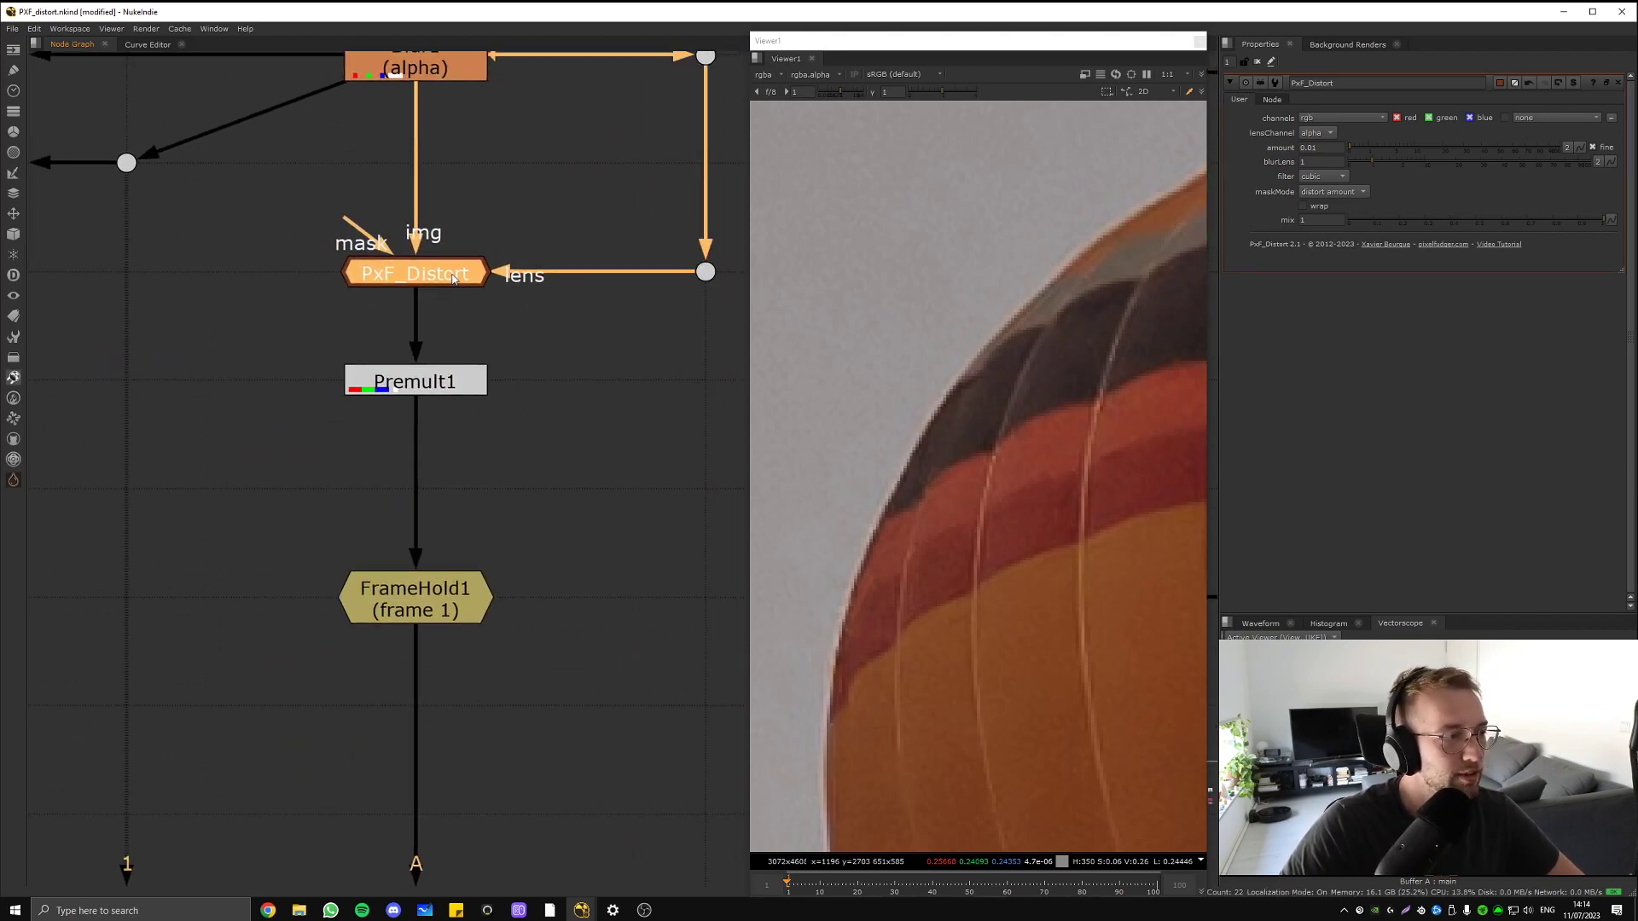
key(d)
key(d)
key(d)
key(d)
key(d)
key(d)
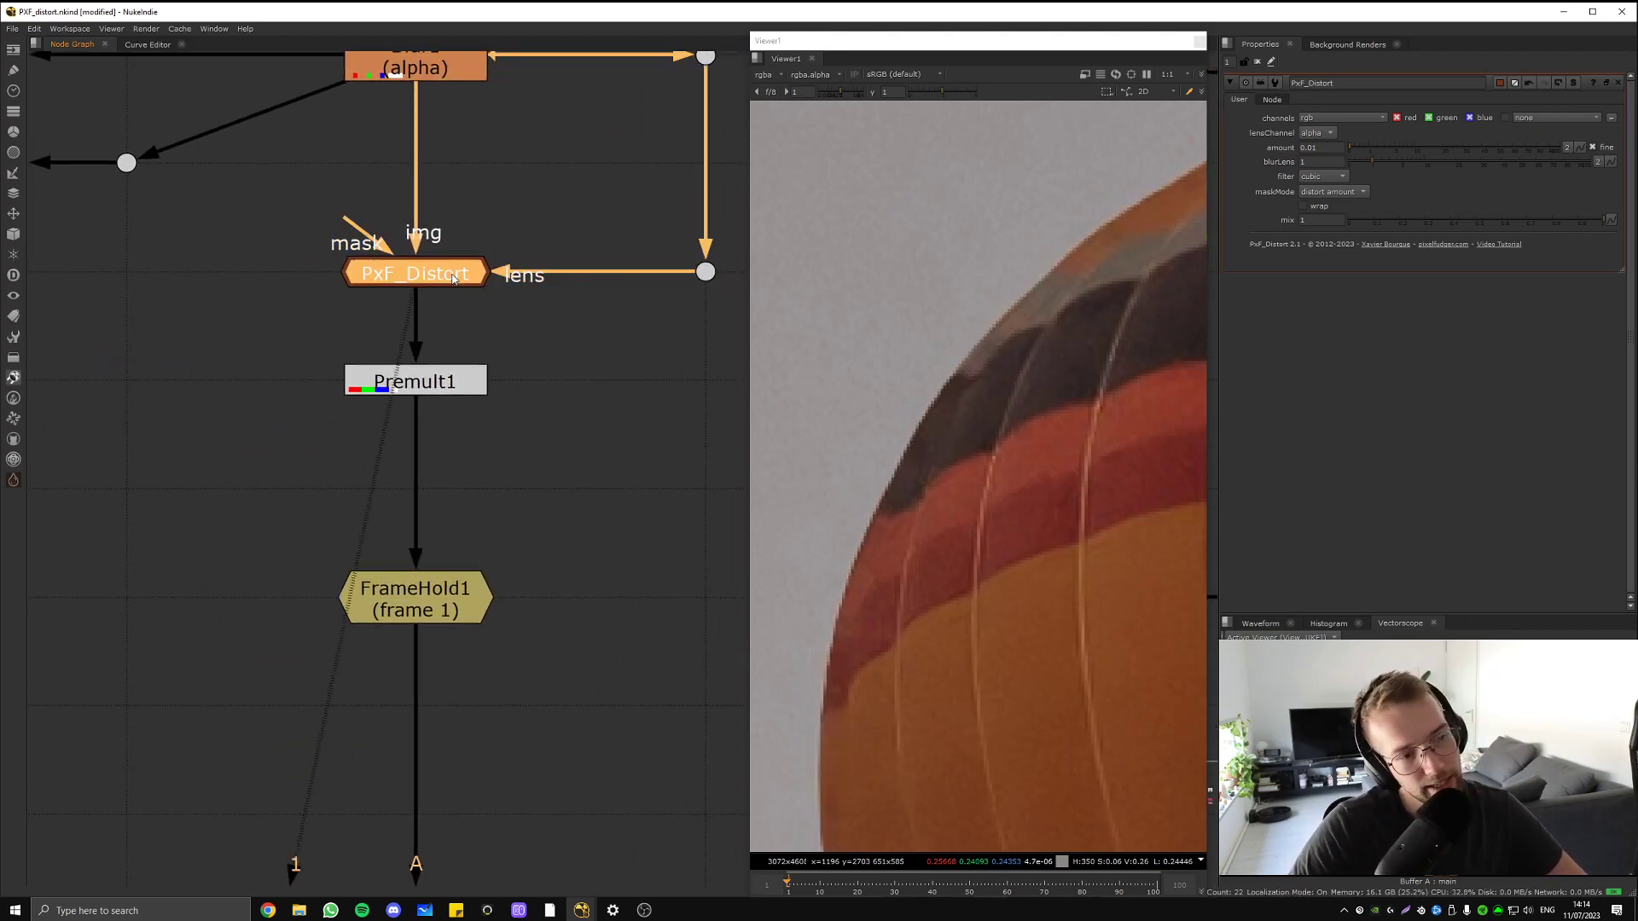
- View the PxF_Distort1 result in the separate checkerboard example and fit the whole image in the viewer
scroll(465, 280, down, 12)
middle_drag(504, 280, 102, 525)
scroll(448, 390, up, 3)
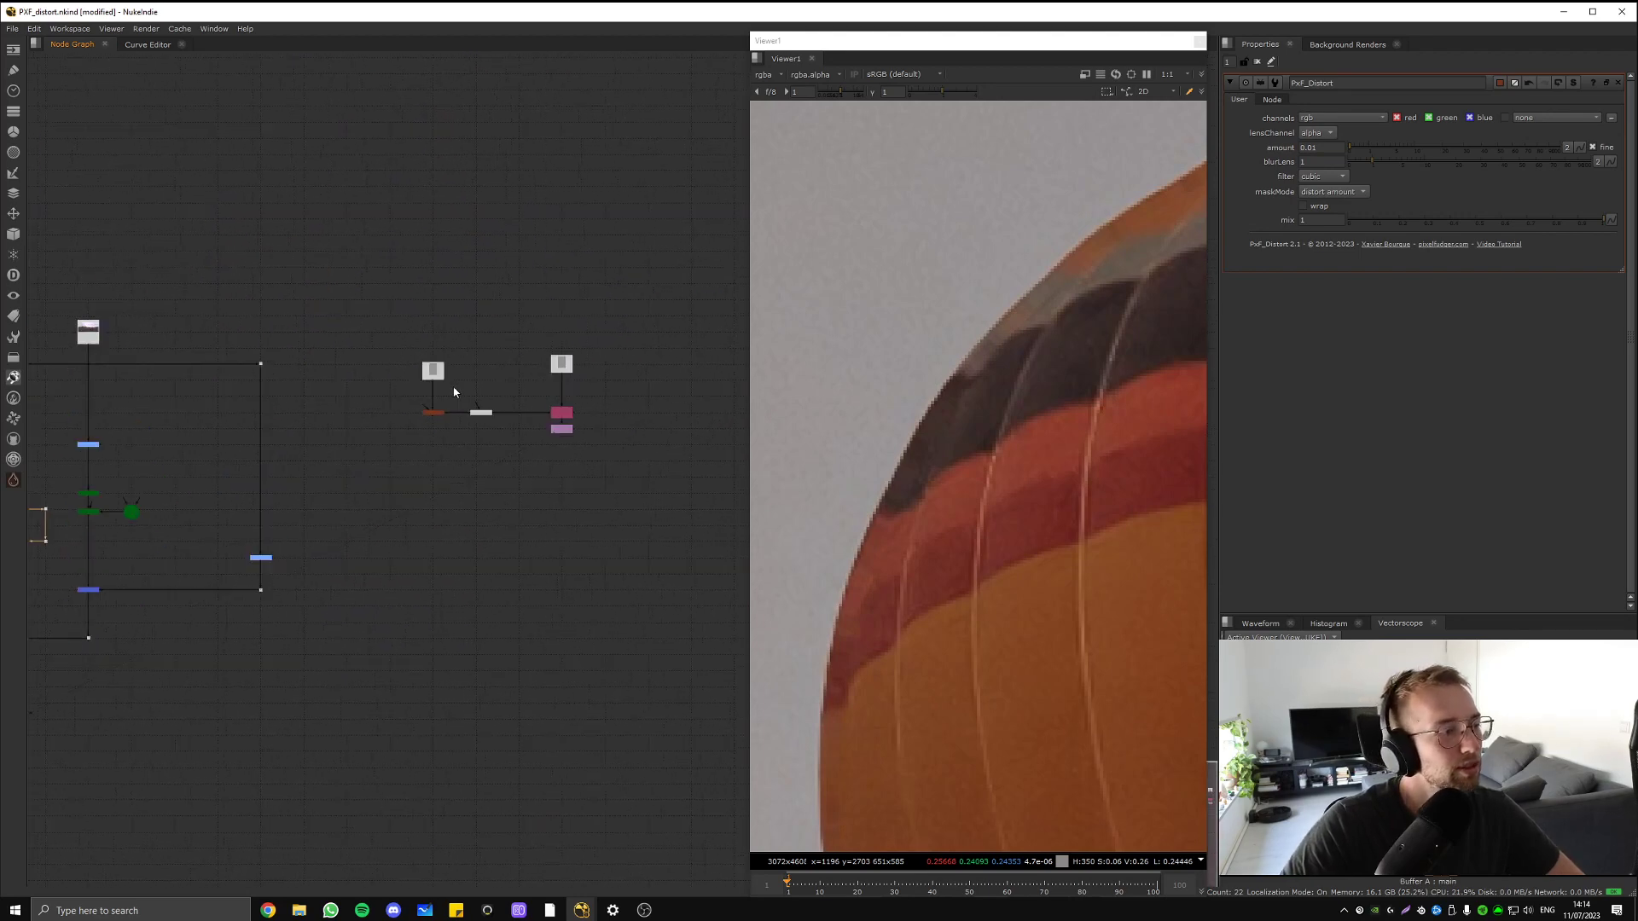
middle_drag(222, 498, 772, 366)
middle_drag(582, 403, 118, 487)
scroll(556, 339, up, 5)
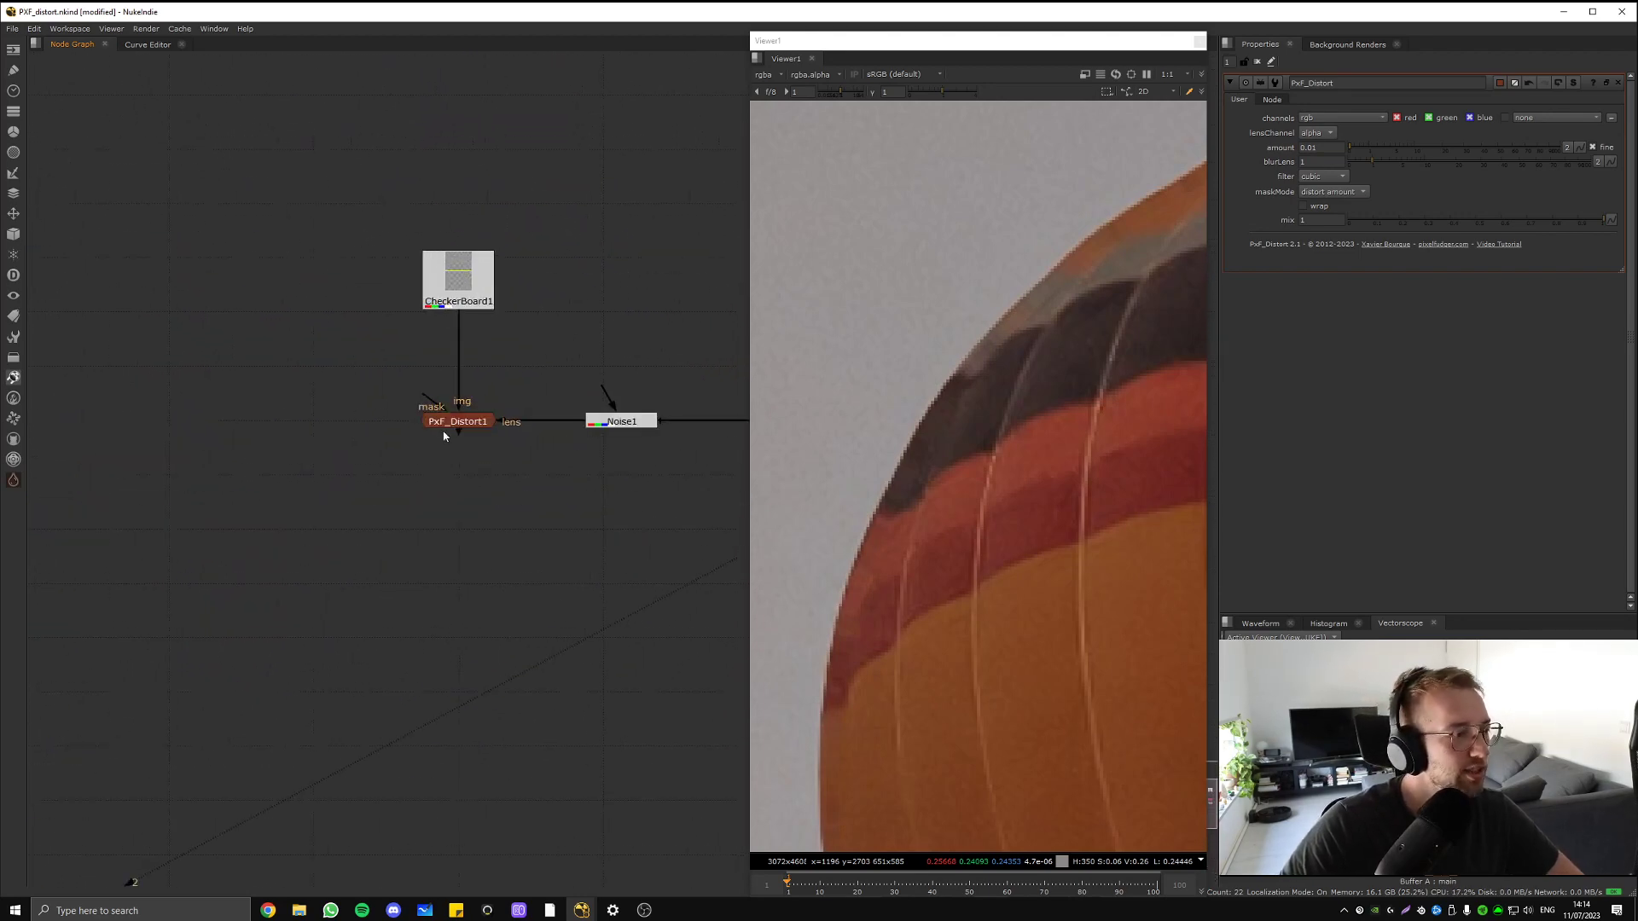
key(alt+Tab)
click(478, 416)
key(1)
middle_drag(530, 415, 326, 374)
key(f)
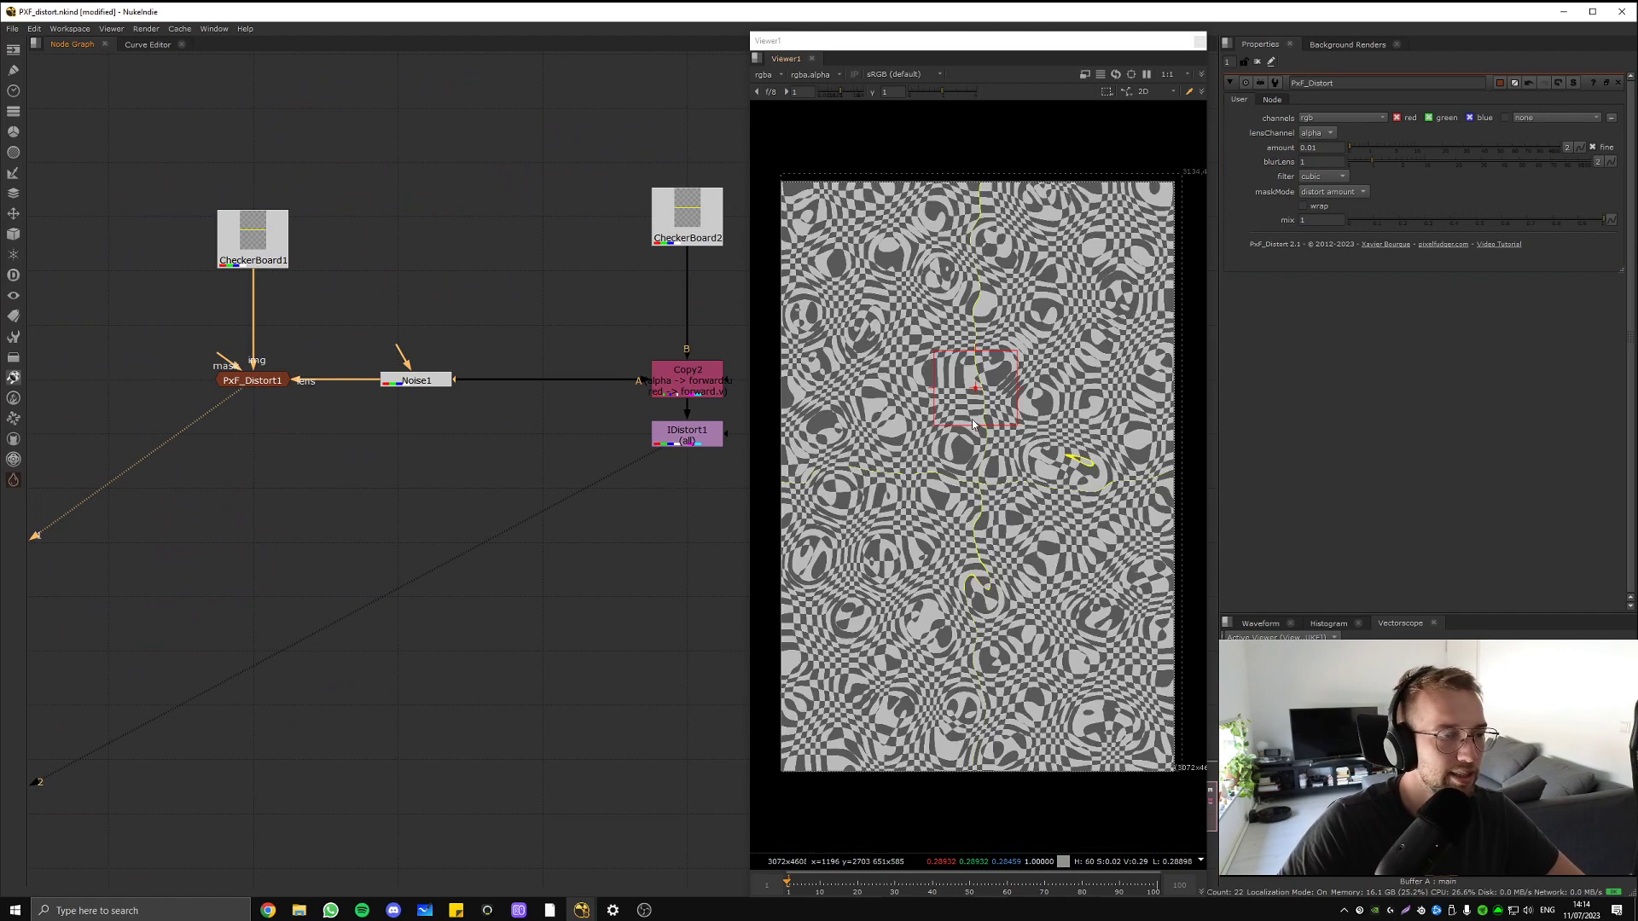
key(f)
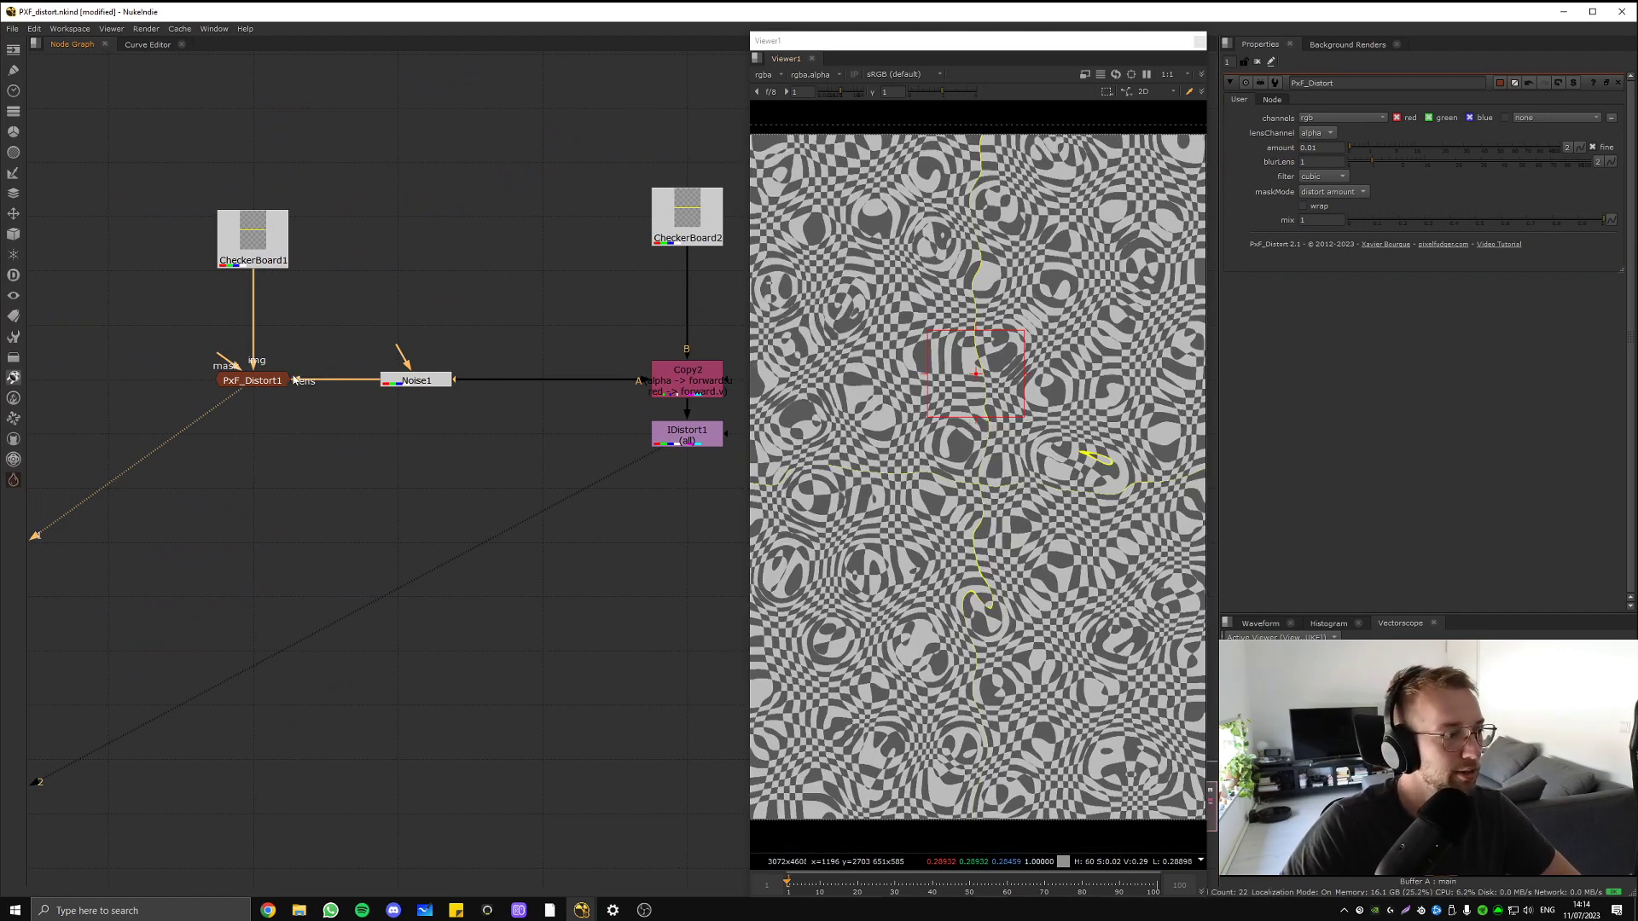
- Assign IDistort1 to viewer input 2 and switch repeatedly between its distortion and PxF_Distort1's
middle_drag(623, 406, 529, 376)
click(595, 406)
key(2)
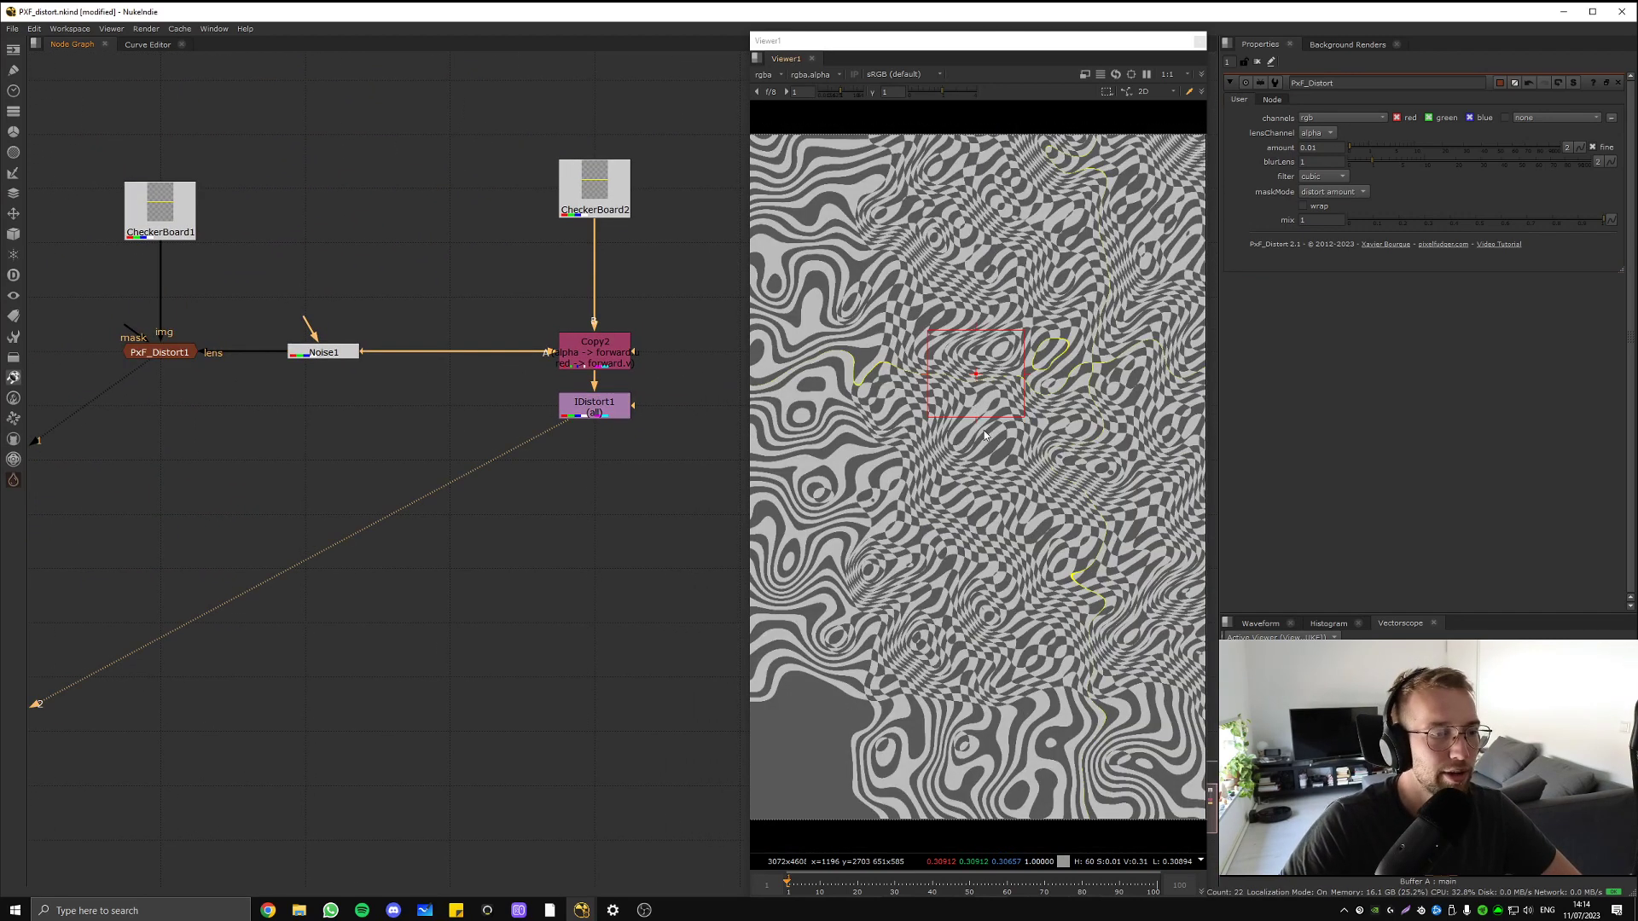
key(1)
key(2)
key(1)
key(2)
key(1)
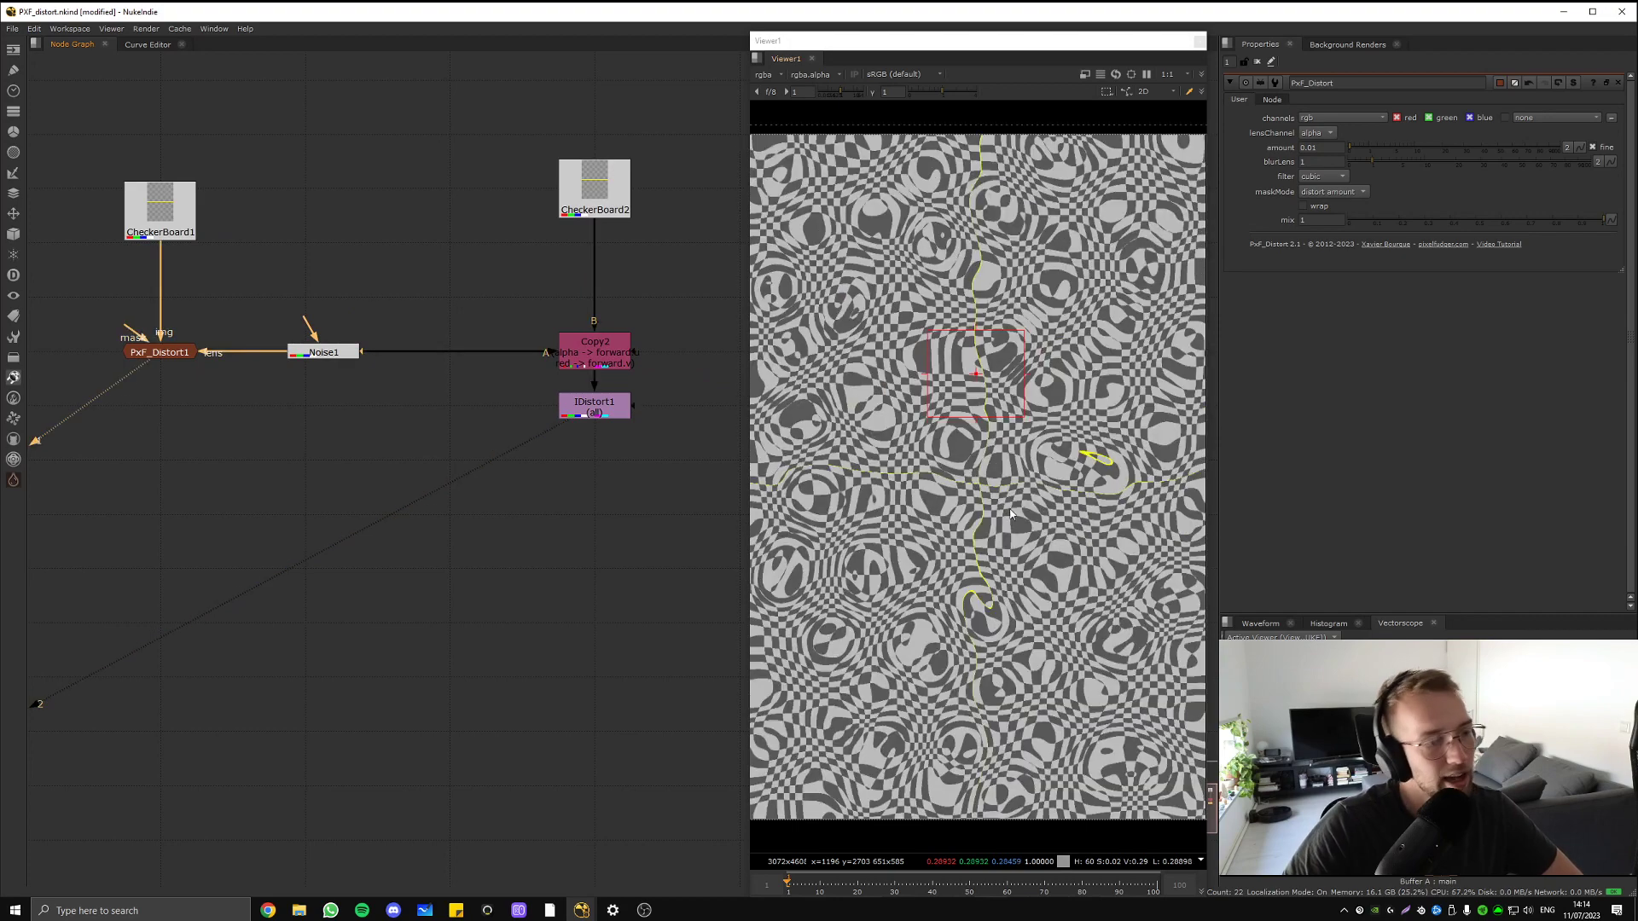
key(2)
key(1)
- View CheckerBoard1 and Noise1 in turn, and return to the PxF_Distort1 result they produce
click(188, 232)
key(1)
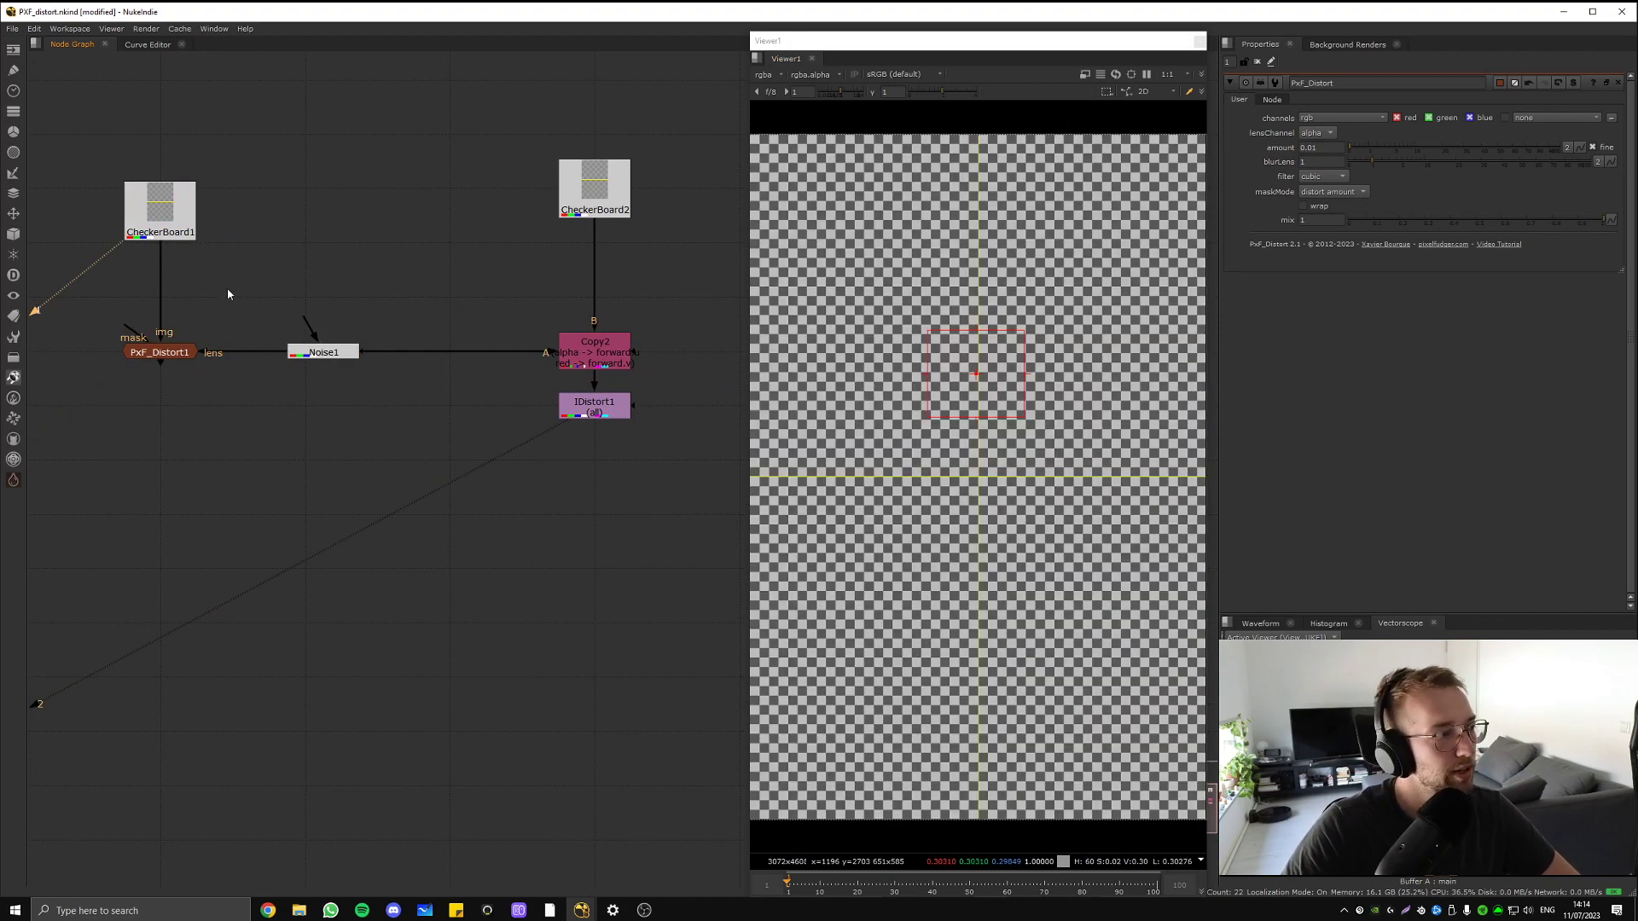
click(323, 352)
key(1)
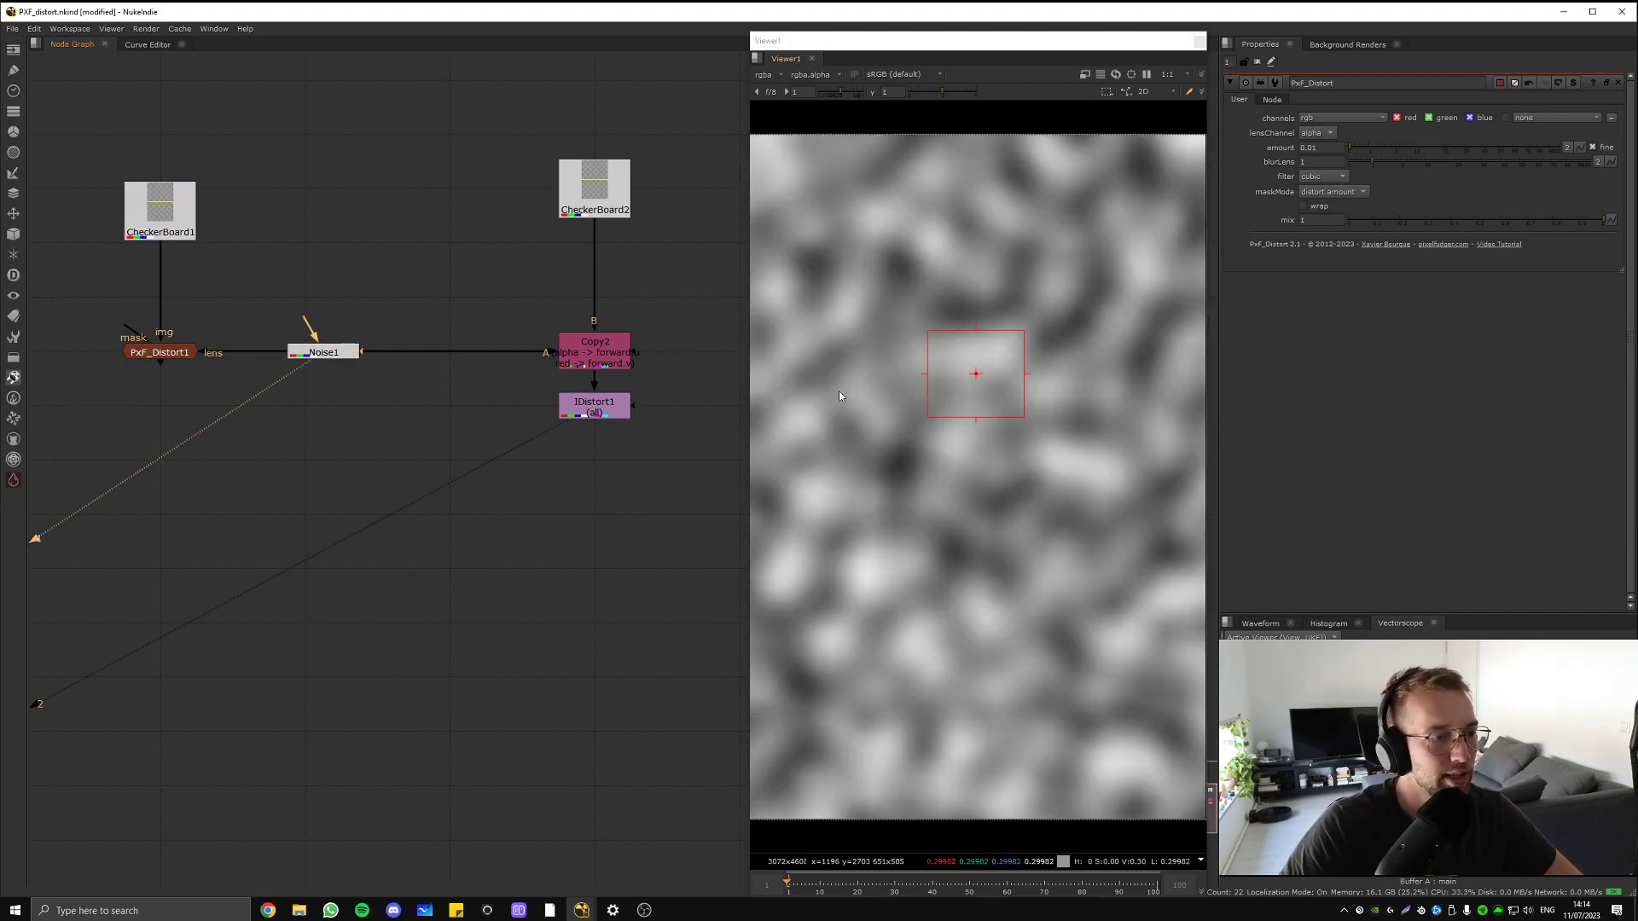
click(165, 358)
key(1)
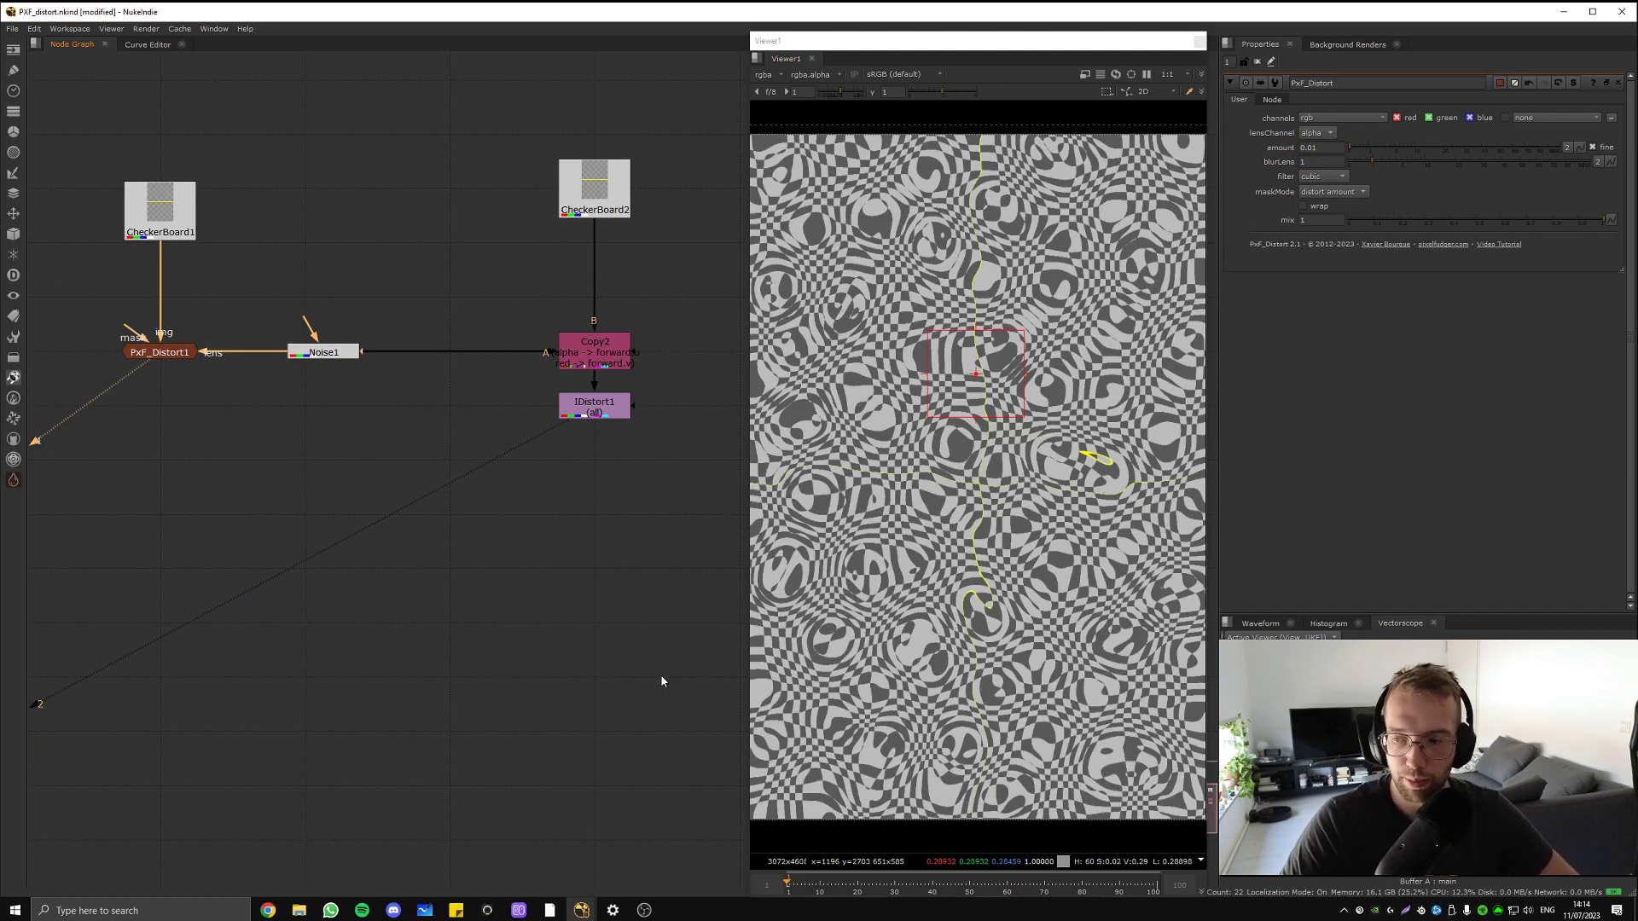
- Compare the IDistort1 output once more with PxF_Distort1
scroll(589, 538, down, 5)
click(583, 502)
key(1)
key(1)
key(2)
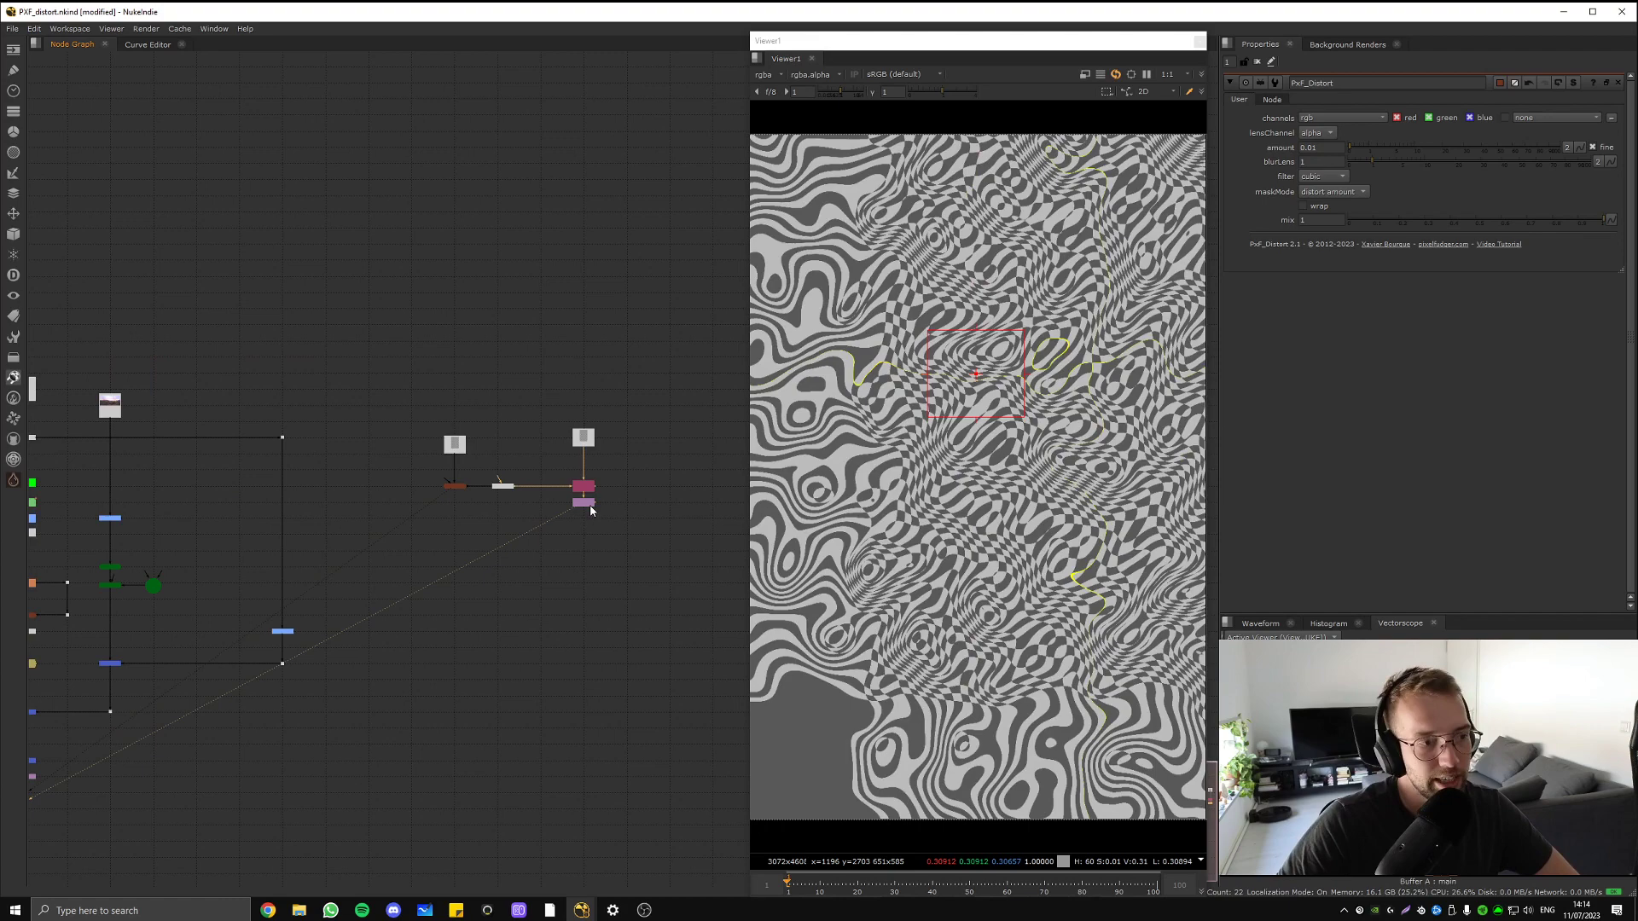
key(1)
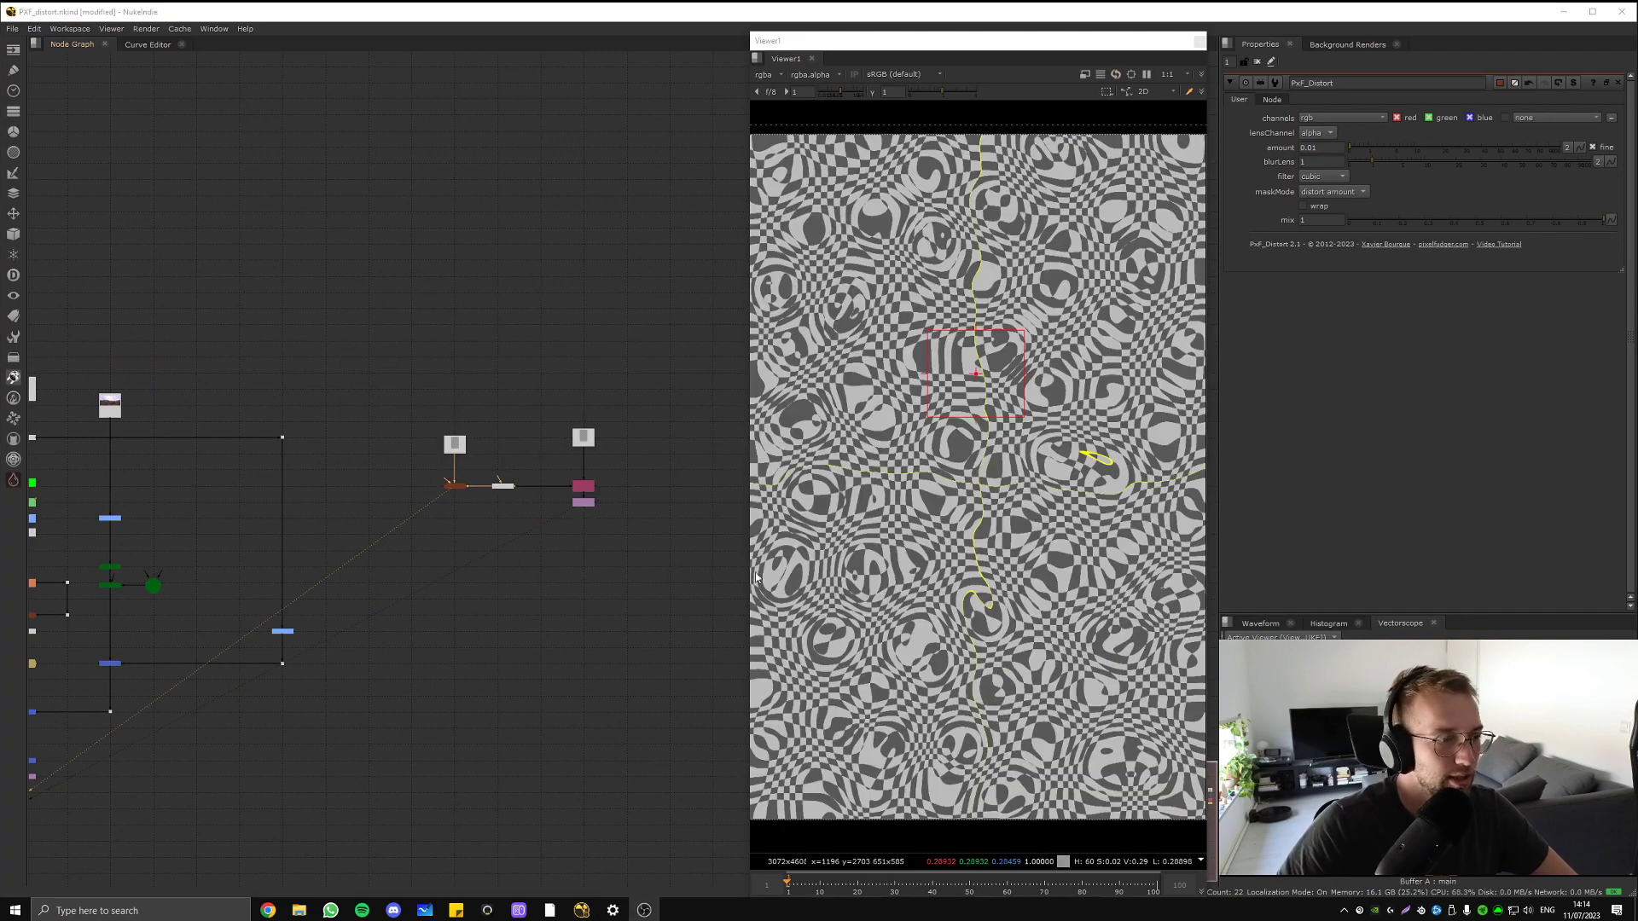
- Switch to the browser to show the Pixelfudger gizmos page, and return to the Nuke node graph
key(alt+Tab)
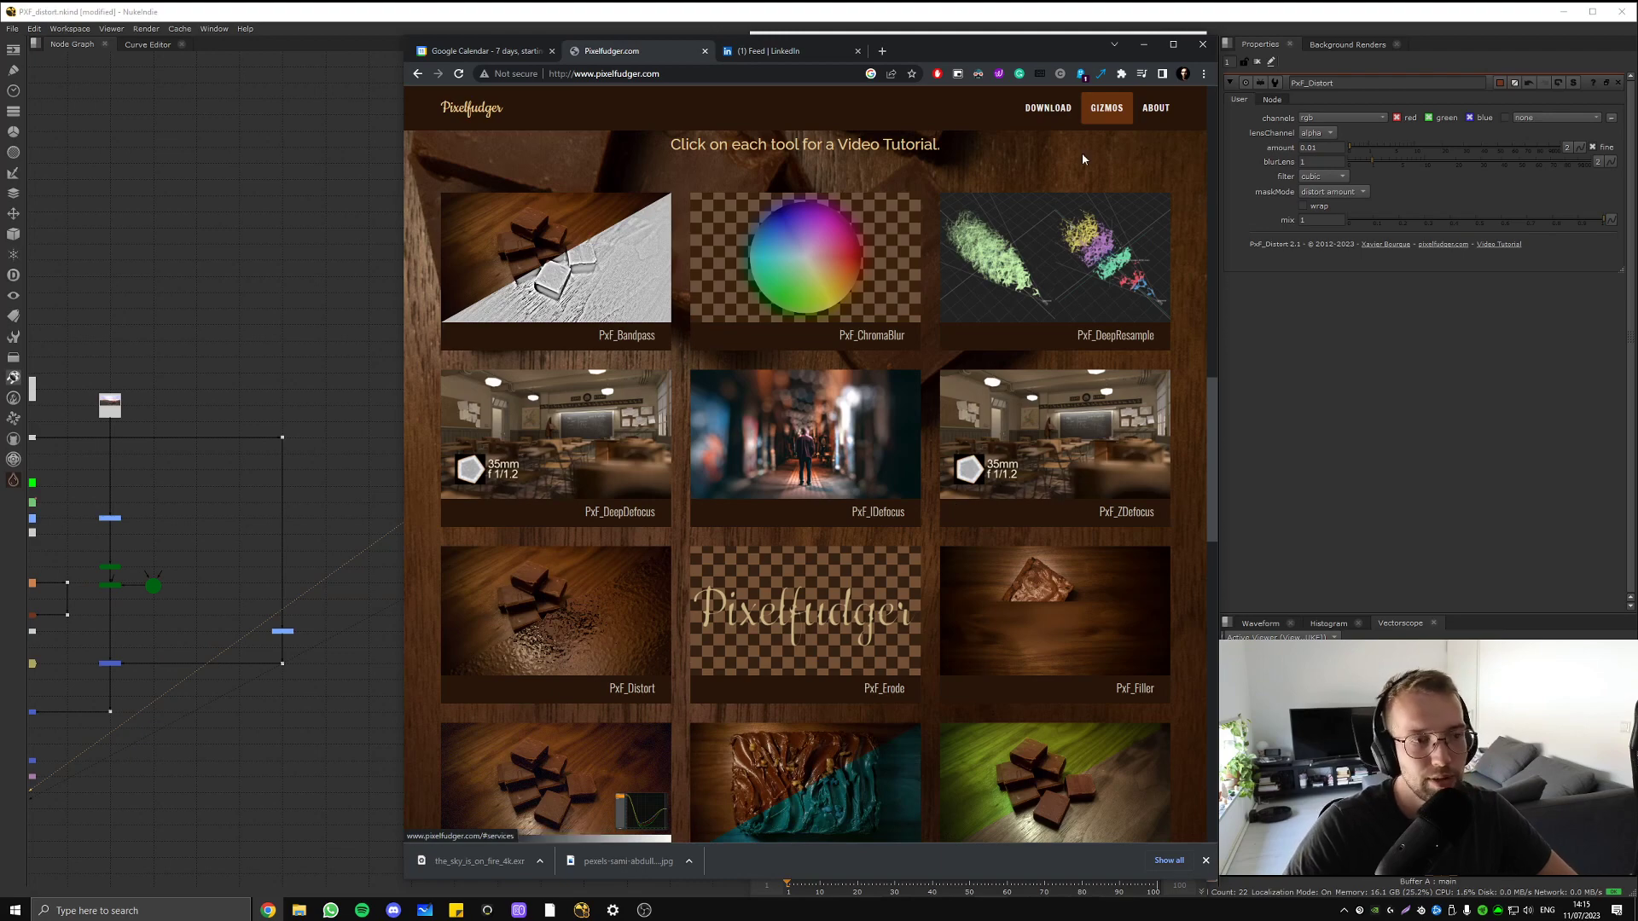
key(alt+Tab)
click(289, 458)
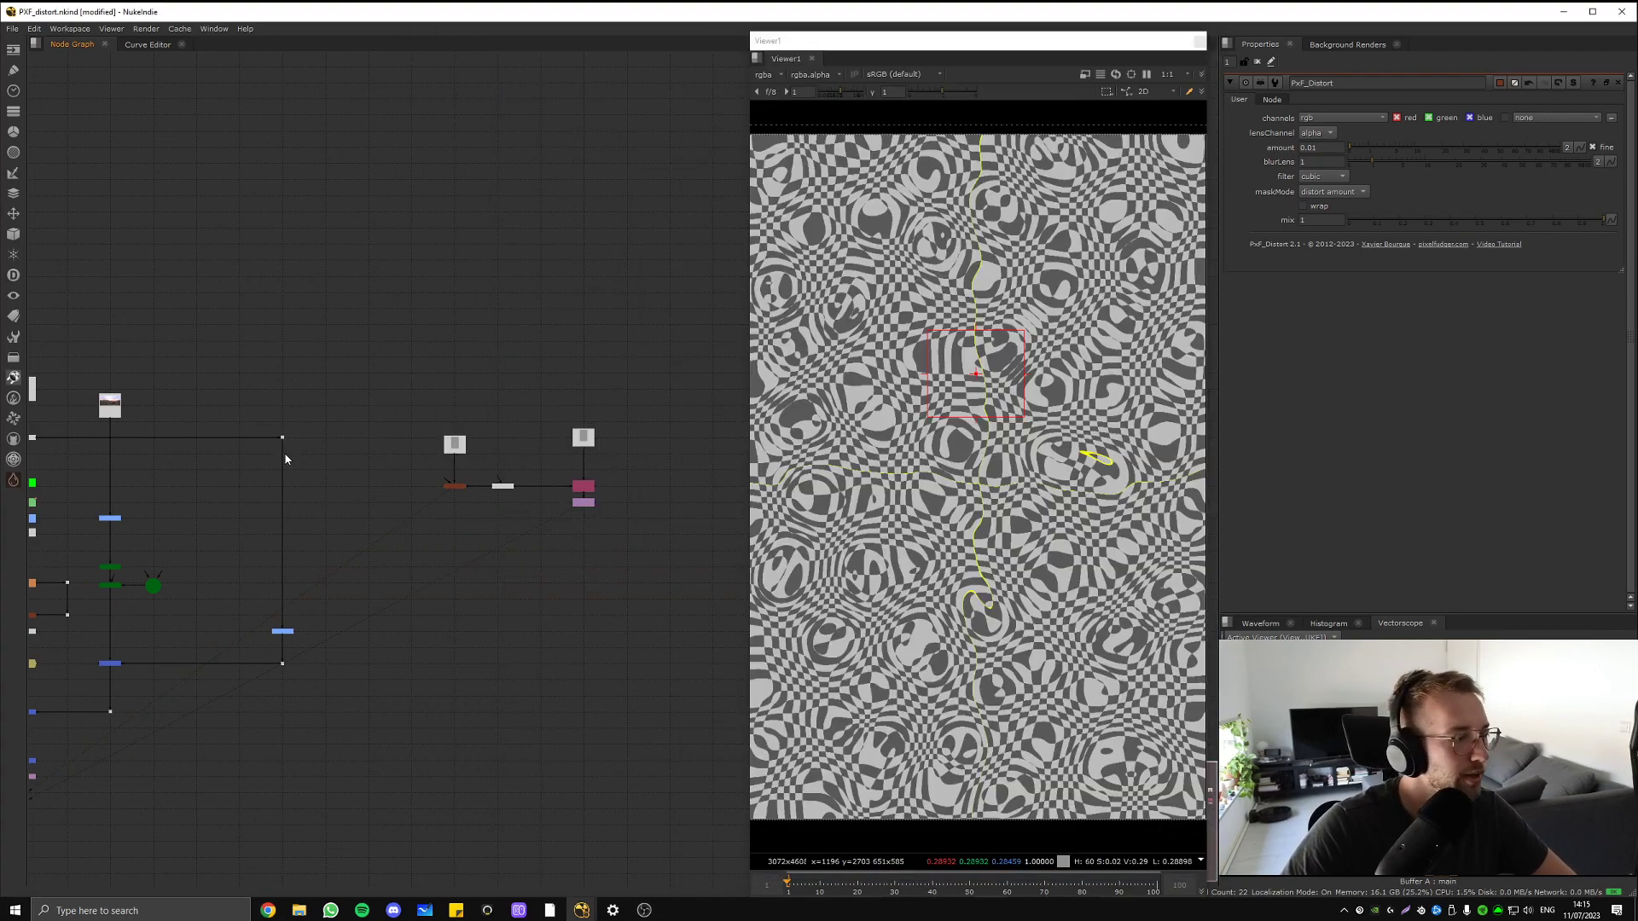
- In the manual edge-extend branch, view FilterErode2, Premult2 and Blur2 in turn while magnifying the large balloon's edge
middle_drag(100, 584, 550, 300)
click(475, 428)
middle_drag(426, 380, 257, 344)
scroll(257, 343, up, 5)
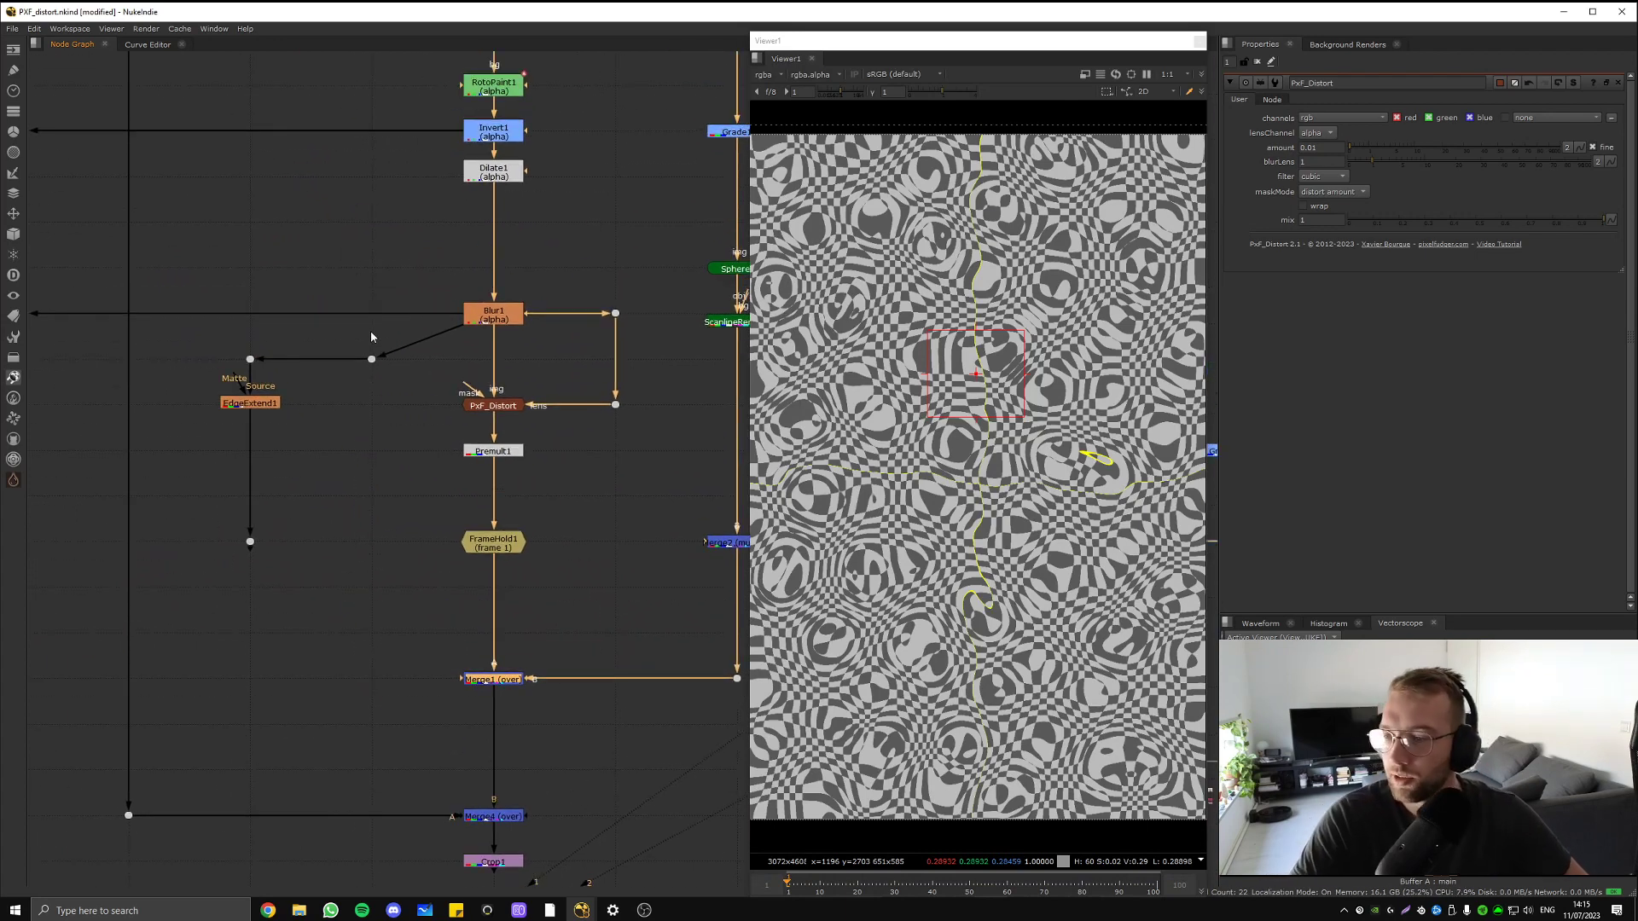
middle_drag(170, 332, 561, 325)
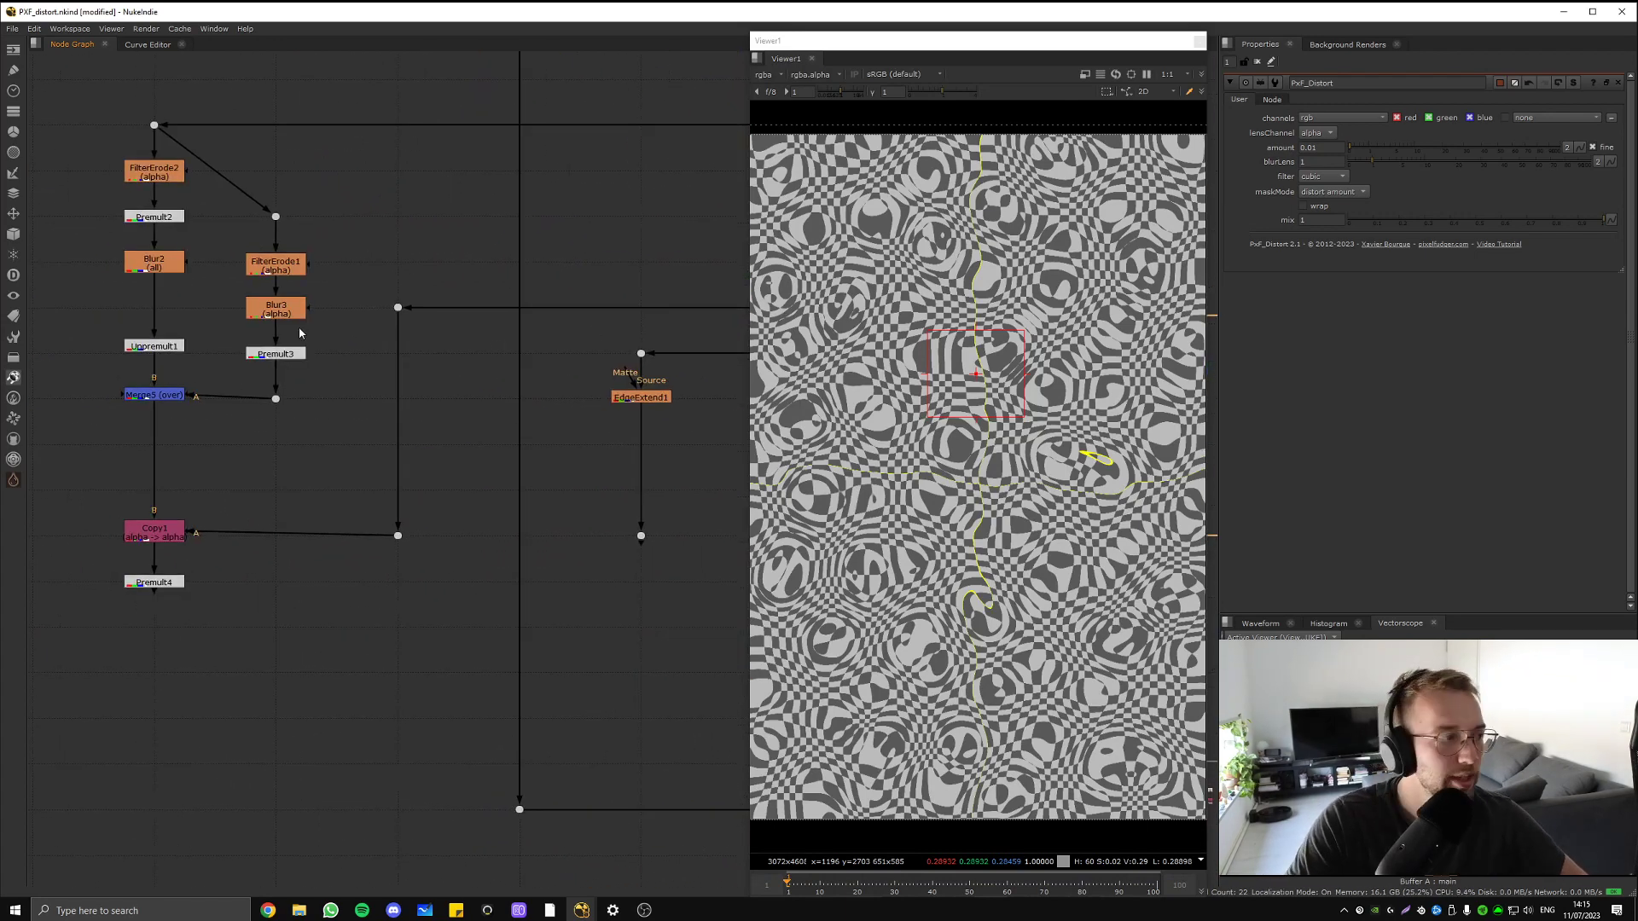
click(154, 172)
key(1)
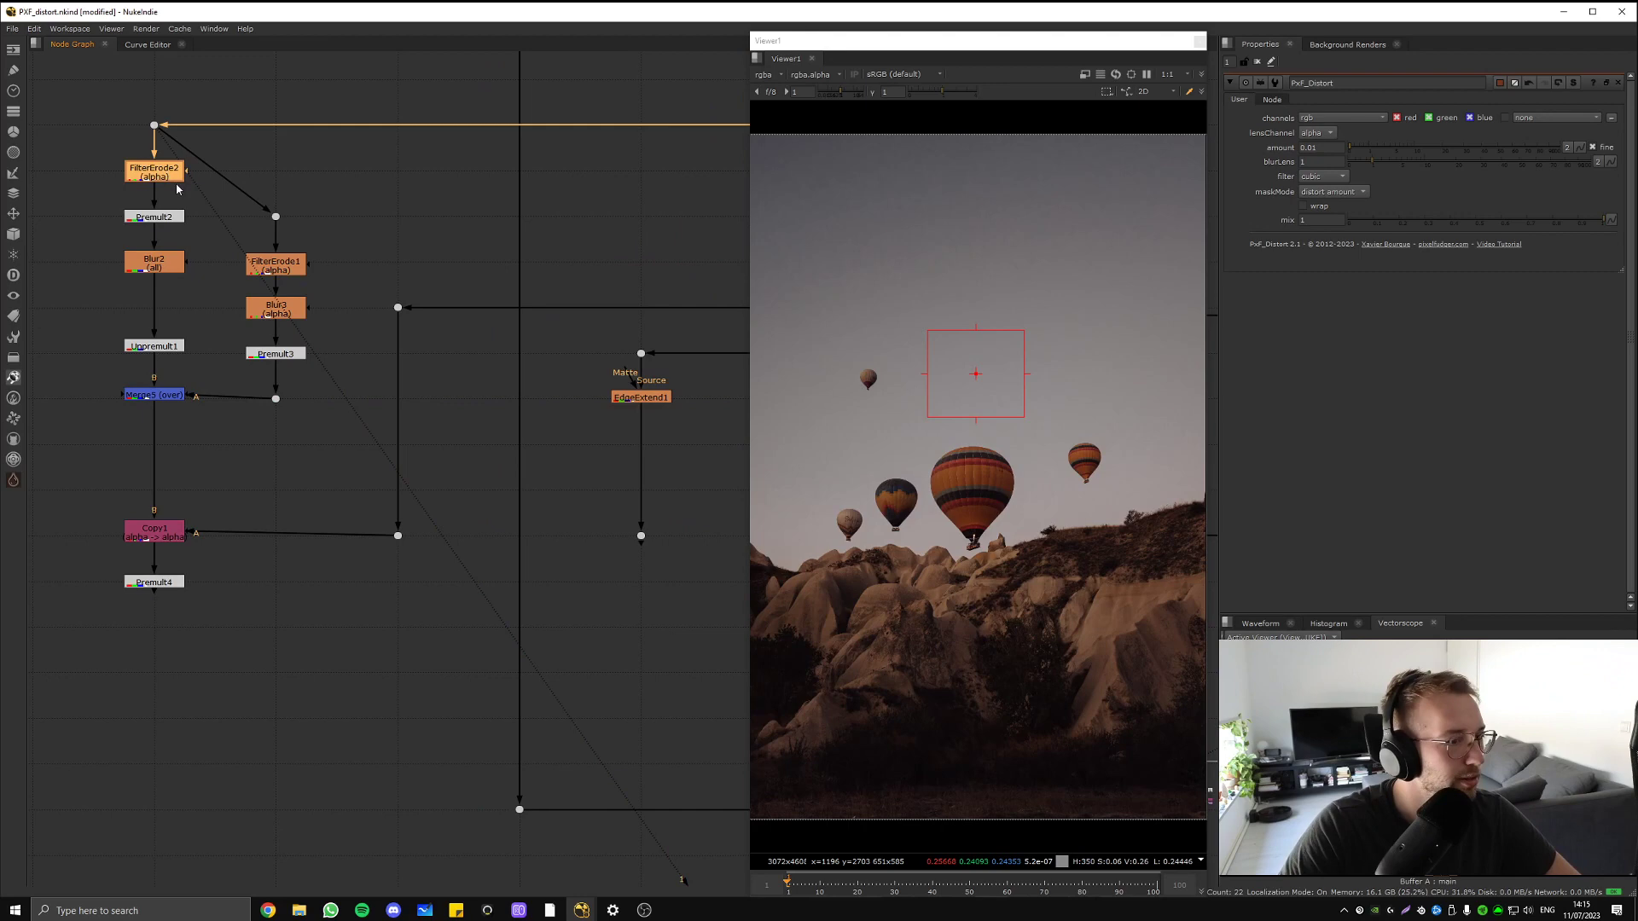
scroll(923, 456, up, 4)
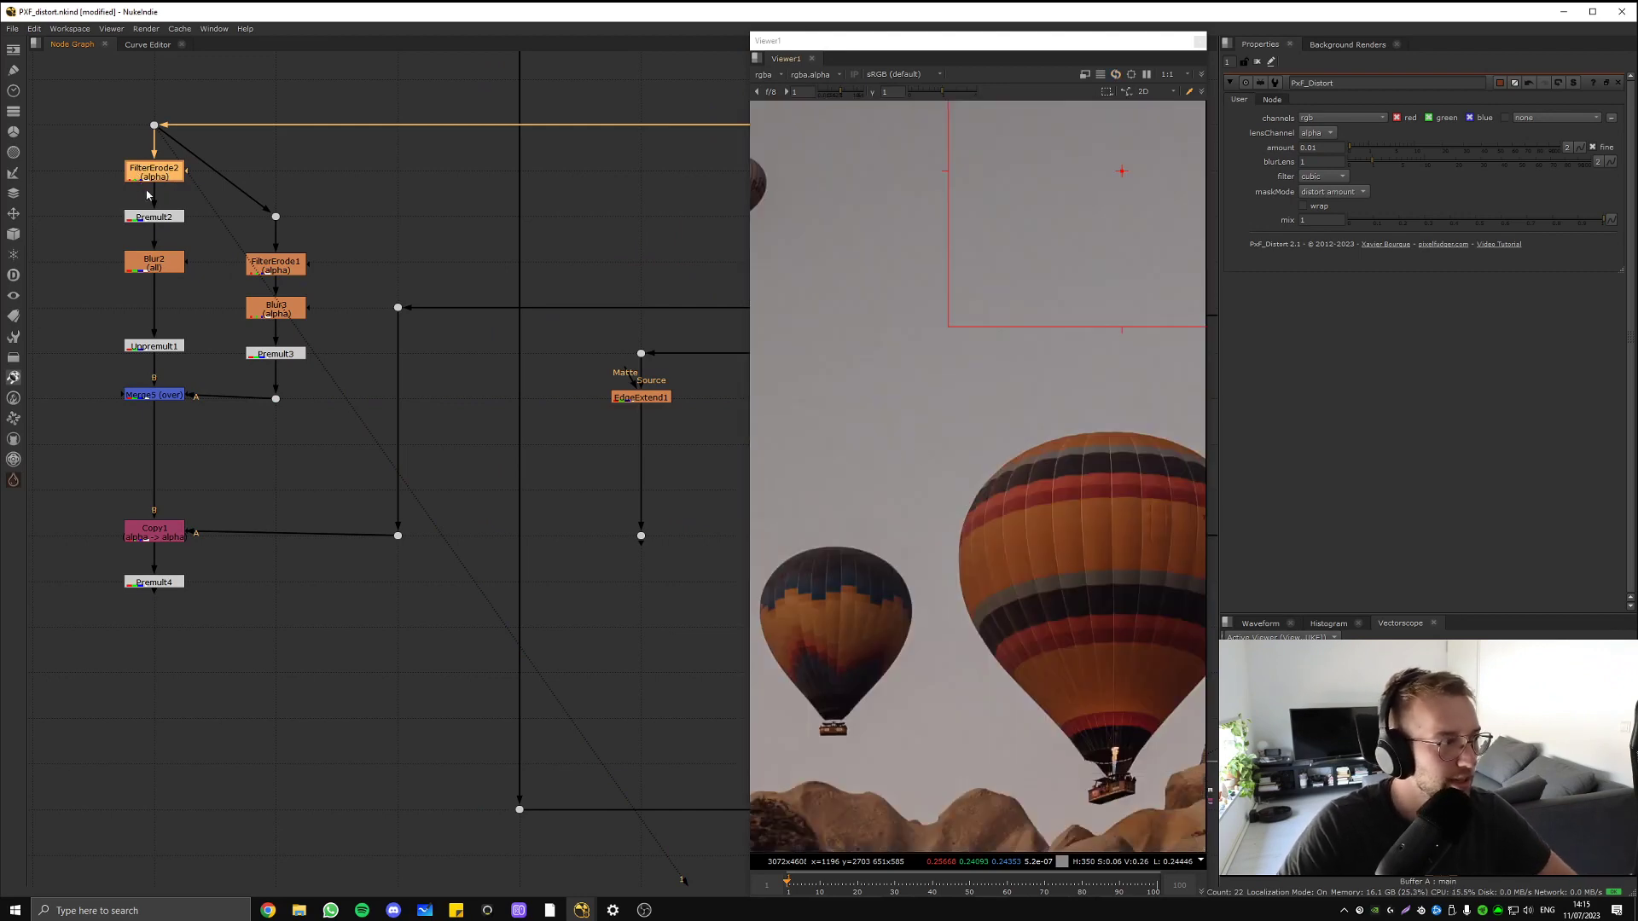
click(166, 224)
key(1)
click(153, 262)
key(1)
scroll(1049, 574, up, 4)
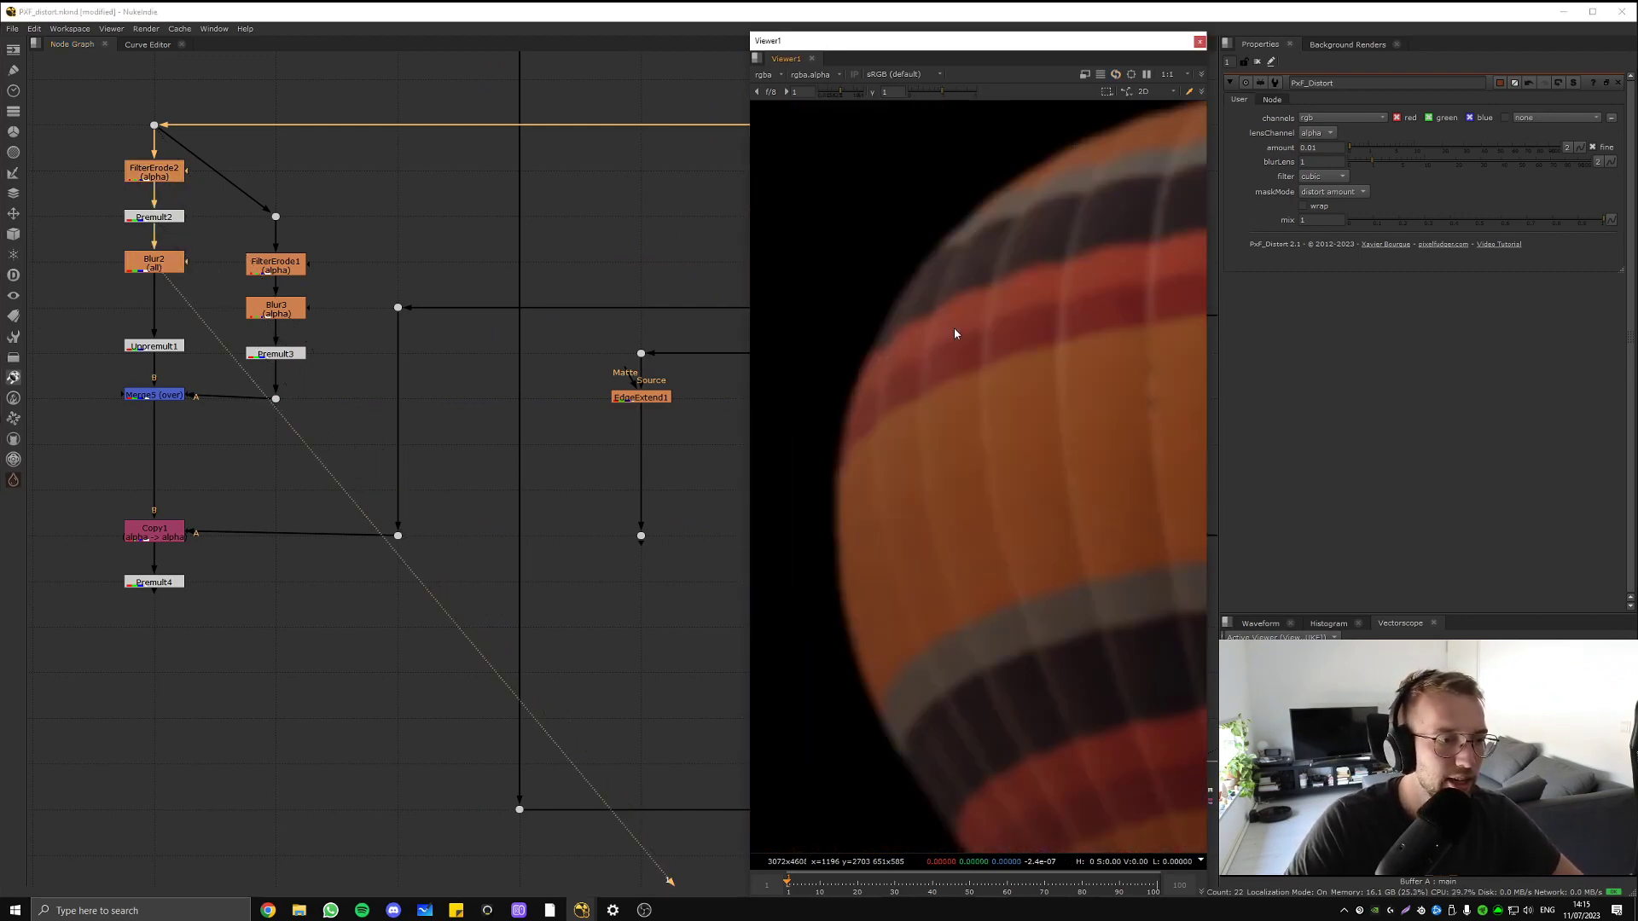
- View Unpremult1, the Premult3 branch and the Merge node that combines them
click(143, 346)
key(1)
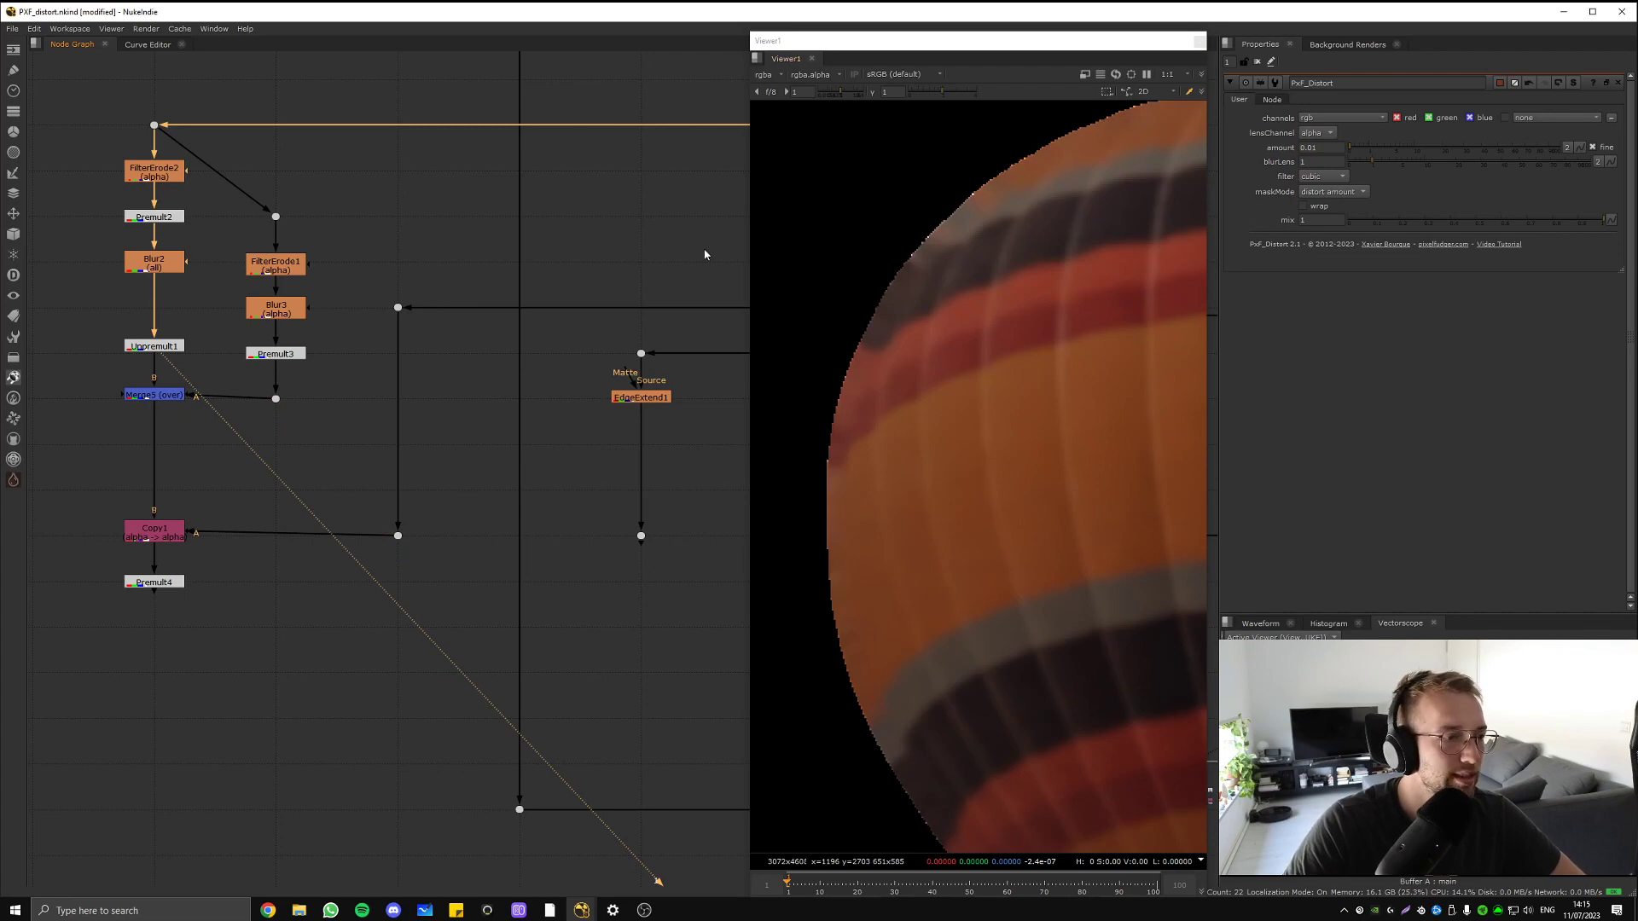
click(280, 352)
key(1)
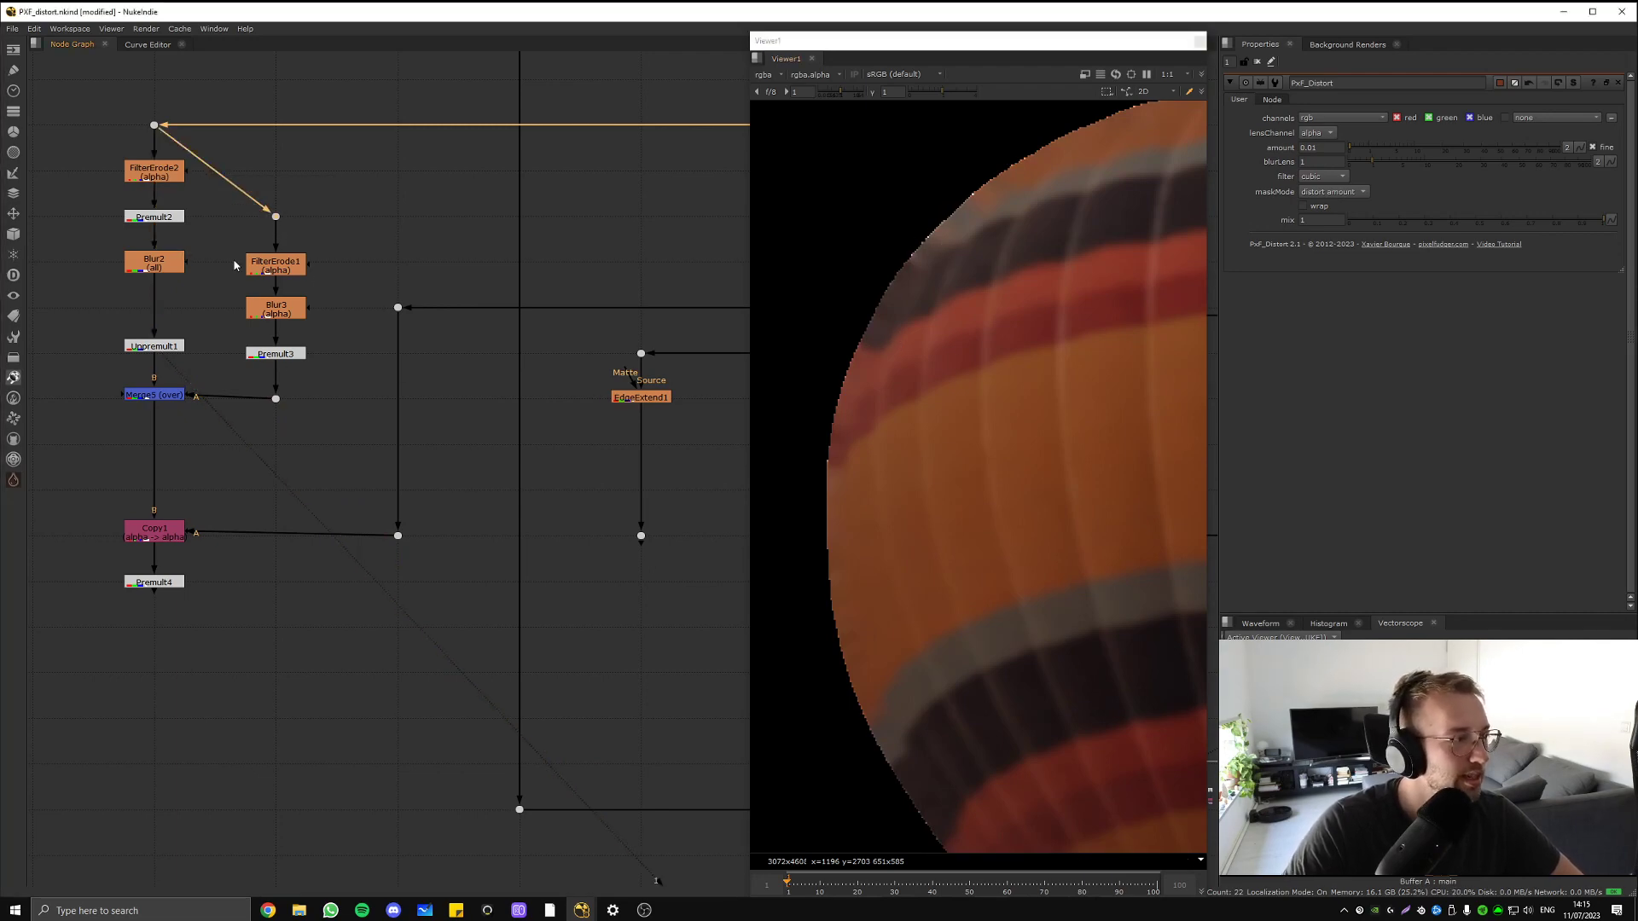
click(156, 395)
key(1)
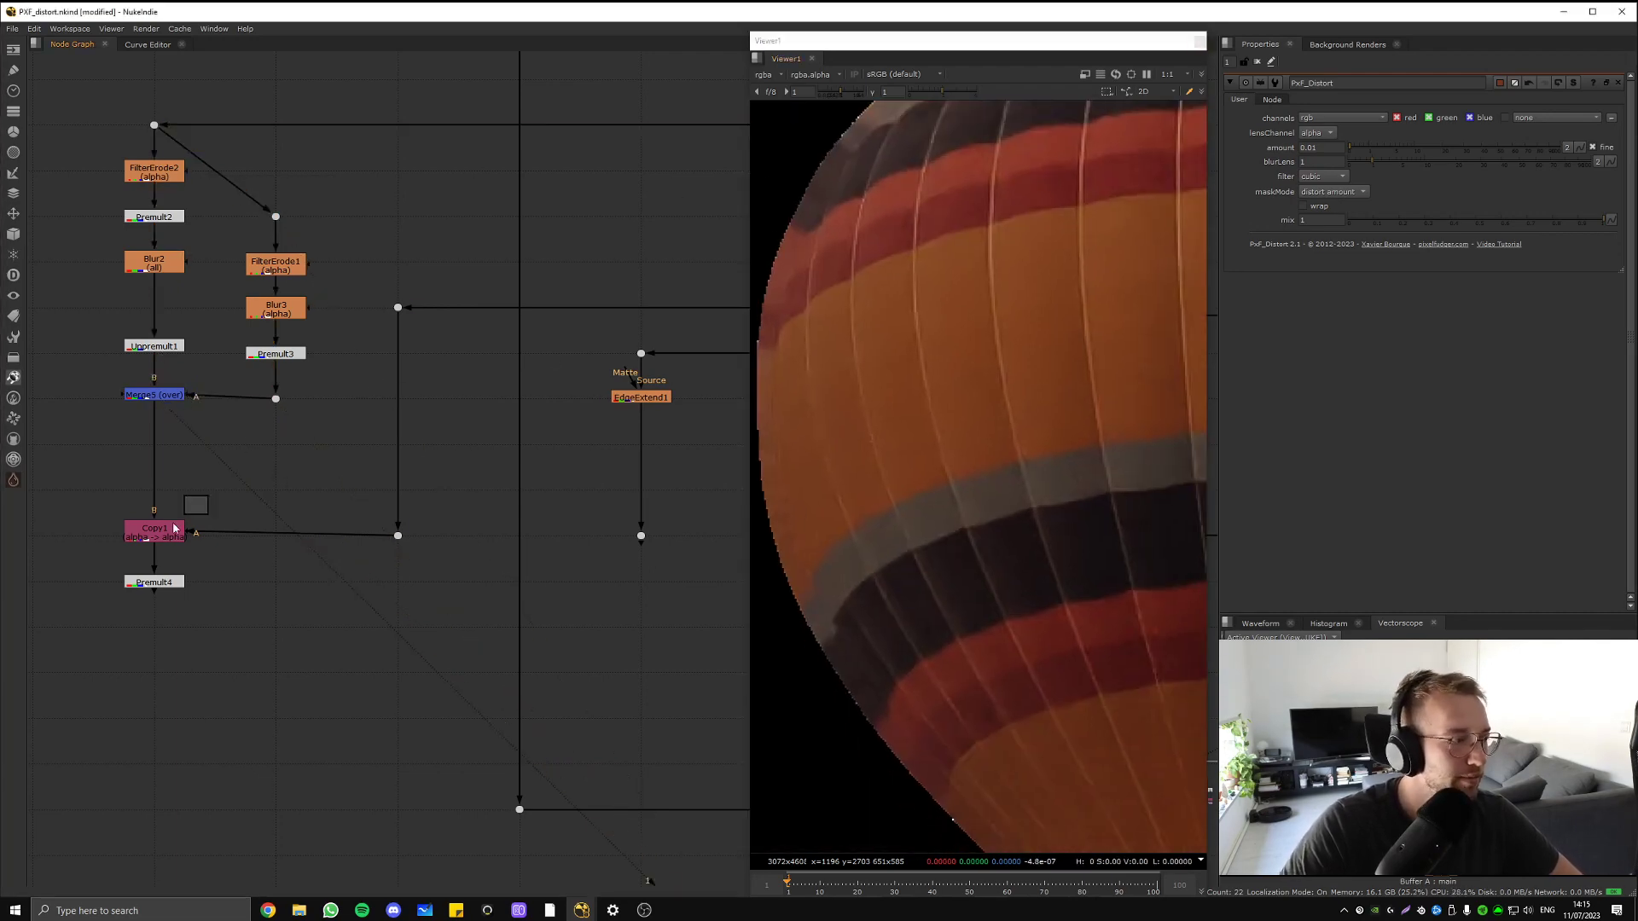
- View Copy1, where the alpha is copied back, and the Premult4 result below it
middle_drag(147, 540, 99, 412)
click(98, 412)
key(1)
click(105, 455)
key(1)
- Connect Premult4 to the A input of the merge below FrameHold1 and inspect the balloon edges over the sunset sky
middle_drag(205, 538, 82, 466)
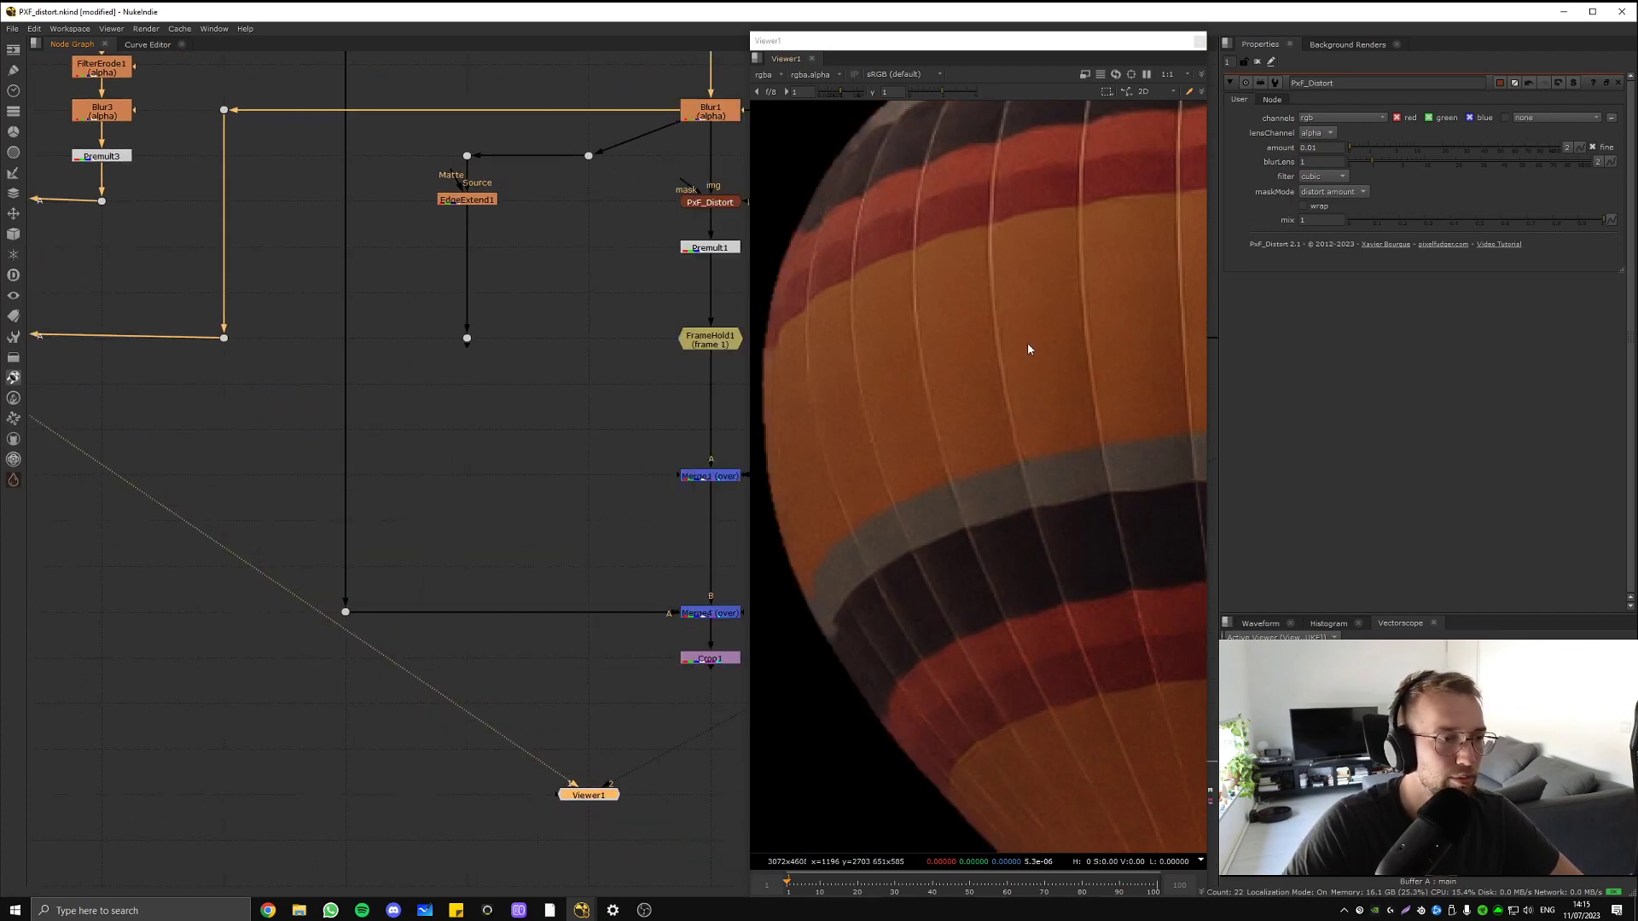
key(f)
scroll(461, 472, down, 3)
drag(587, 417, 221, 428)
click(584, 470)
key(1)
middle_drag(575, 465, 412, 393)
scroll(891, 465, up, 1)
scroll(964, 397, up, 5)
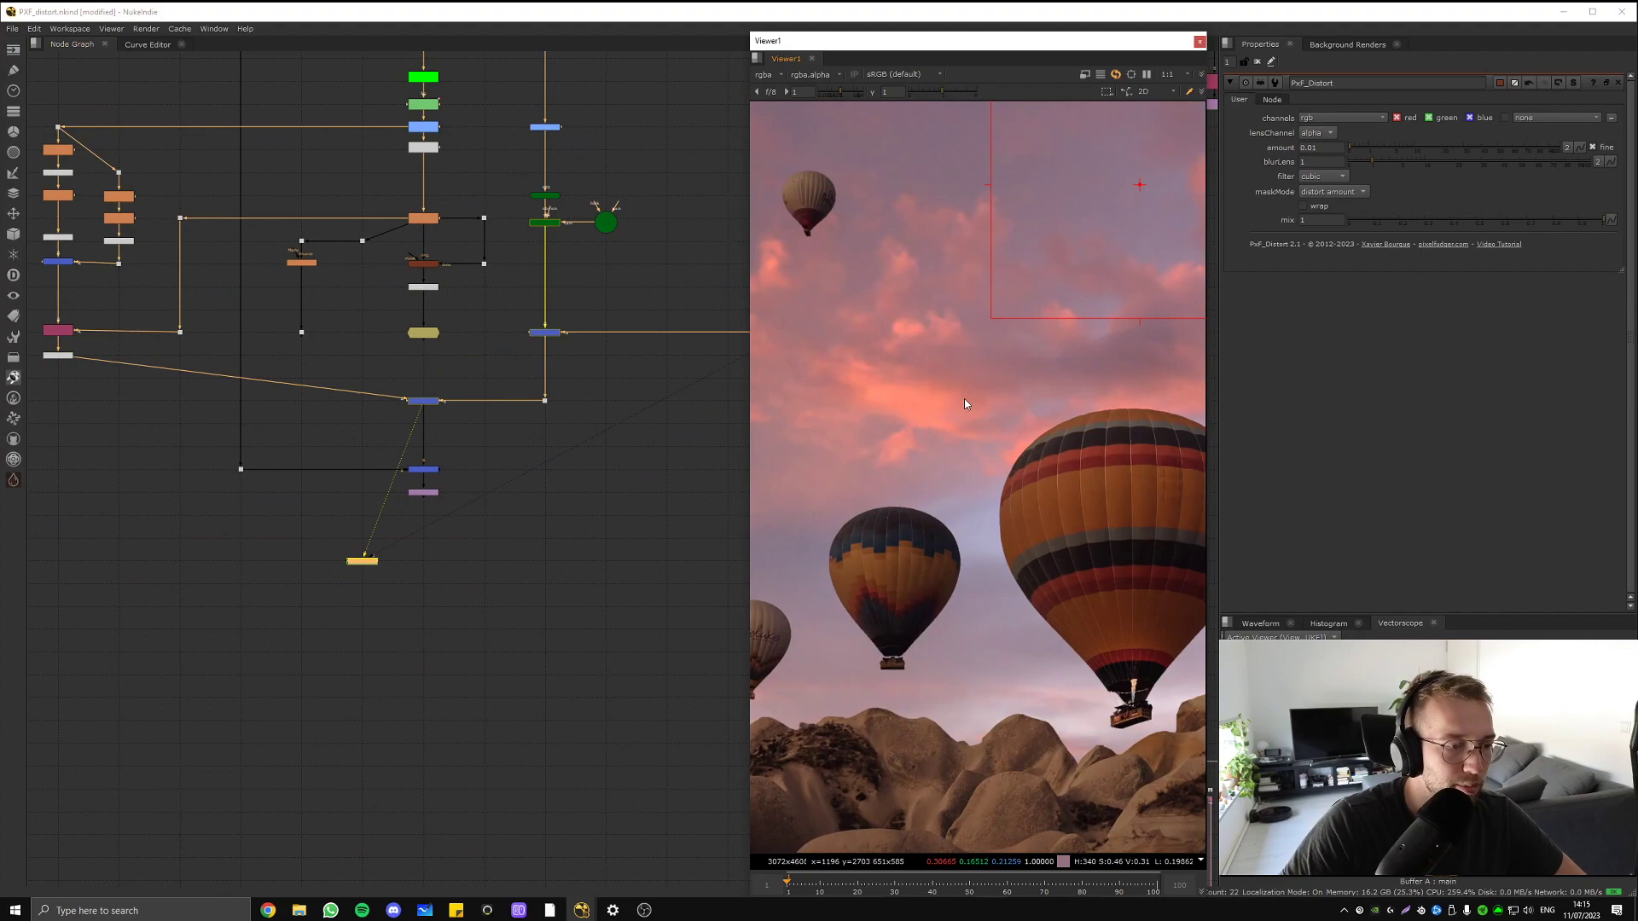
scroll(1051, 447, up, 4)
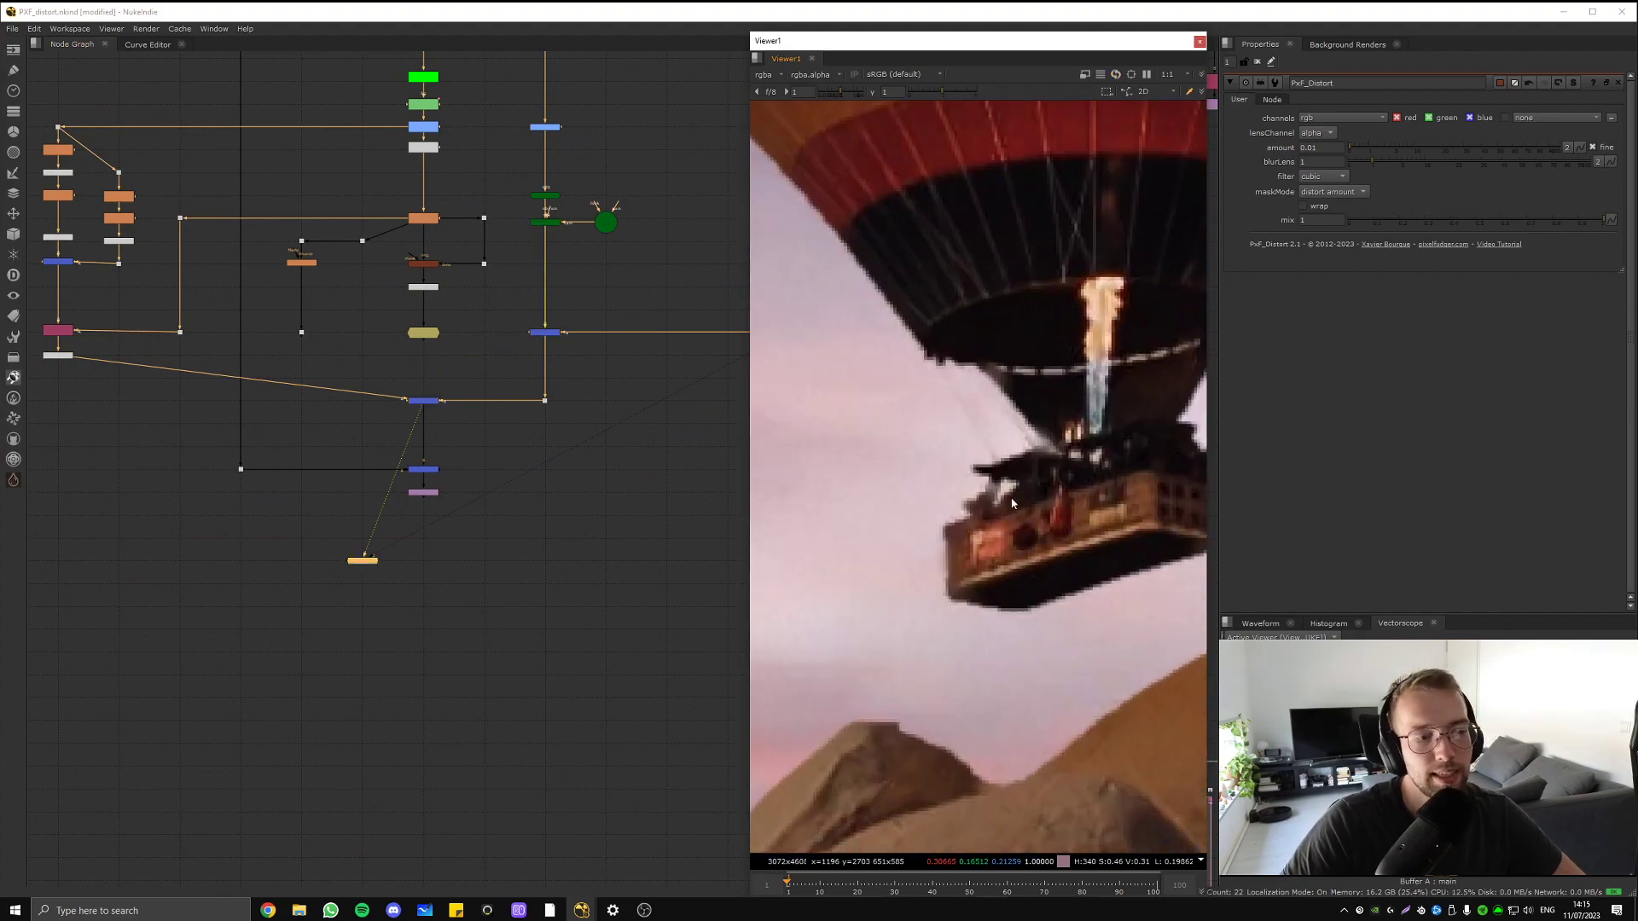
- Inspect the basket and lower edges of both balloons against the sunset sky in the manual edge-extend composite
scroll(1100, 170, down, 4)
middle_drag(849, 136, 1094, 402)
scroll(907, 434, up, 5)
middle_drag(983, 429, 902, 398)
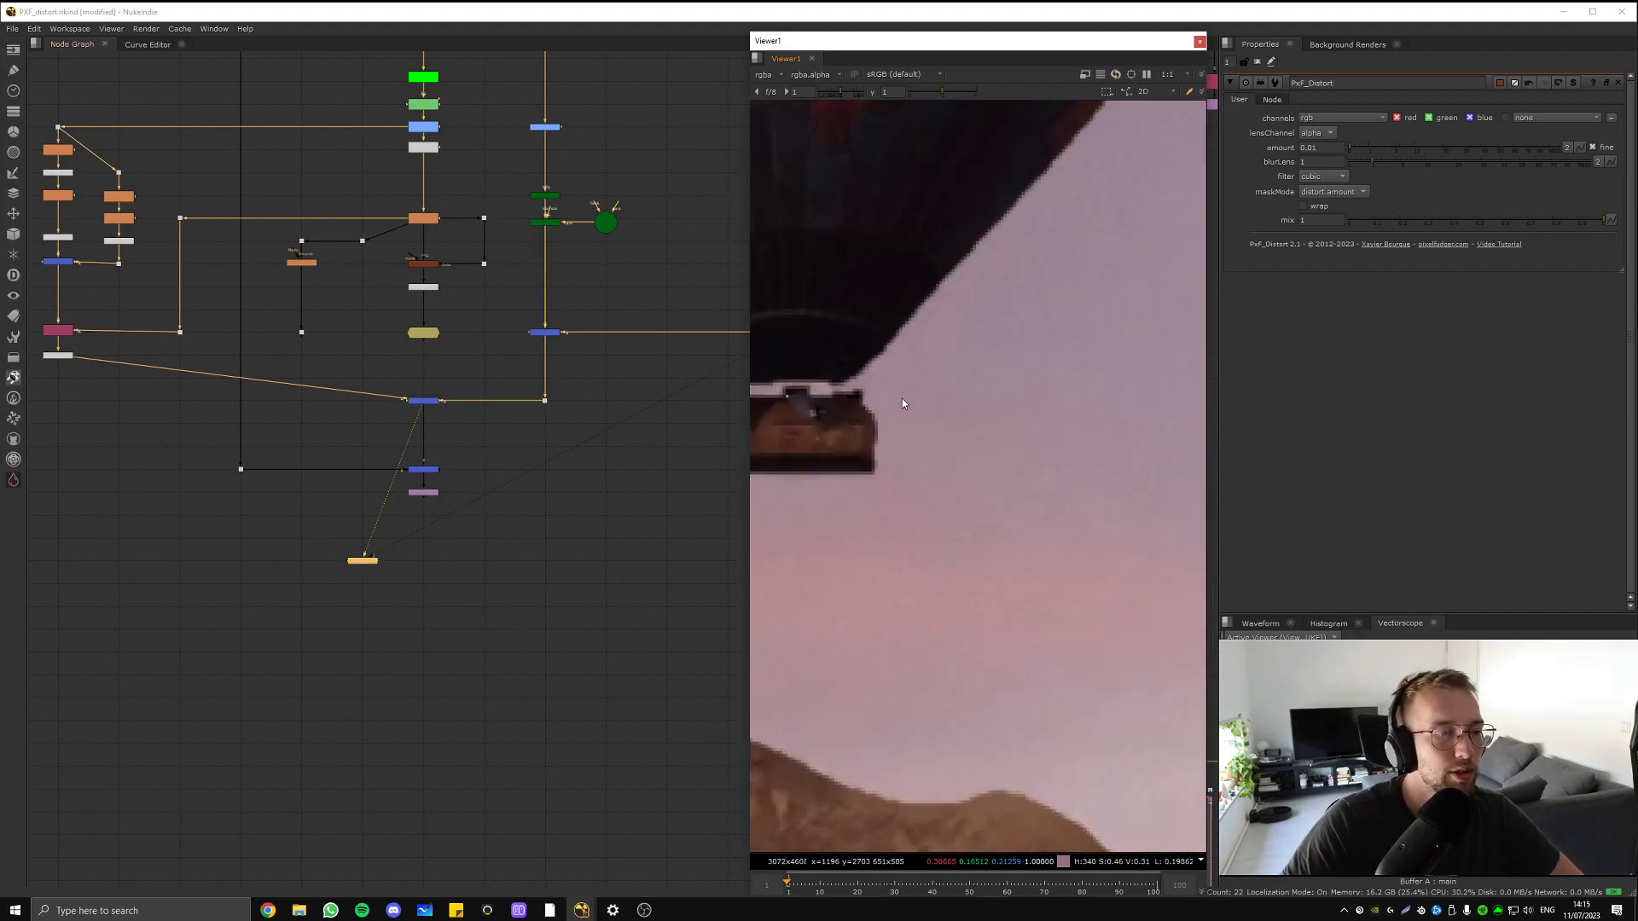
scroll(903, 417, up, 2)
scroll(906, 417, down, 4)
middle_drag(1022, 426, 807, 437)
middle_drag(1194, 517, 941, 474)
scroll(902, 505, up, 1)
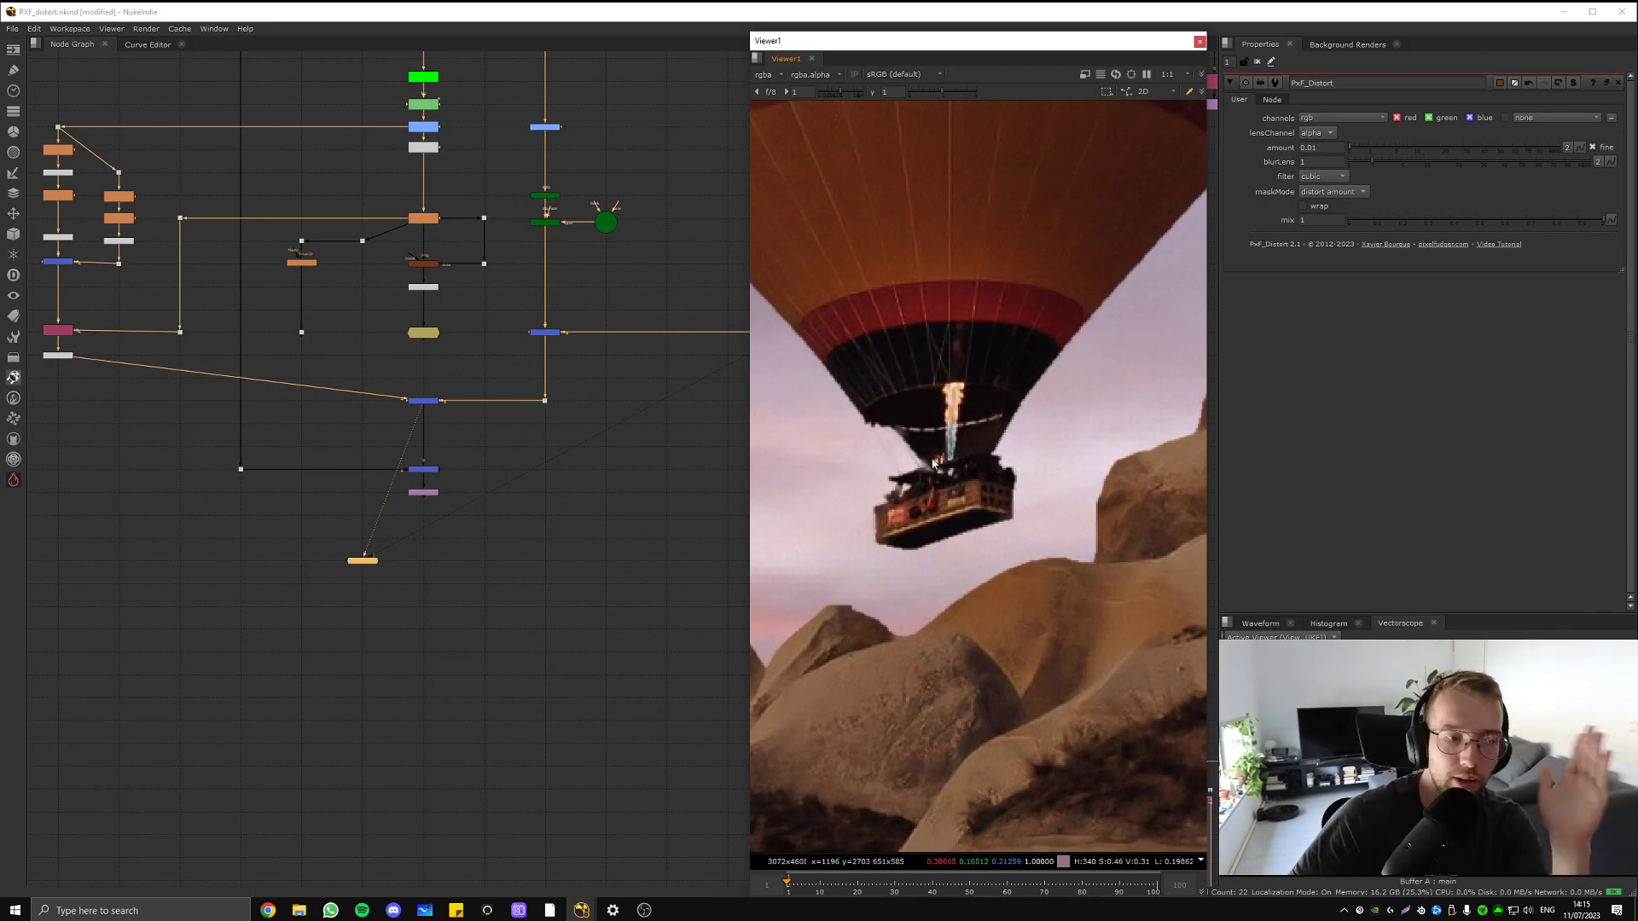
- Examine the large orange balloon's outline closely from its crown down to the basket
scroll(860, 539, up, 10)
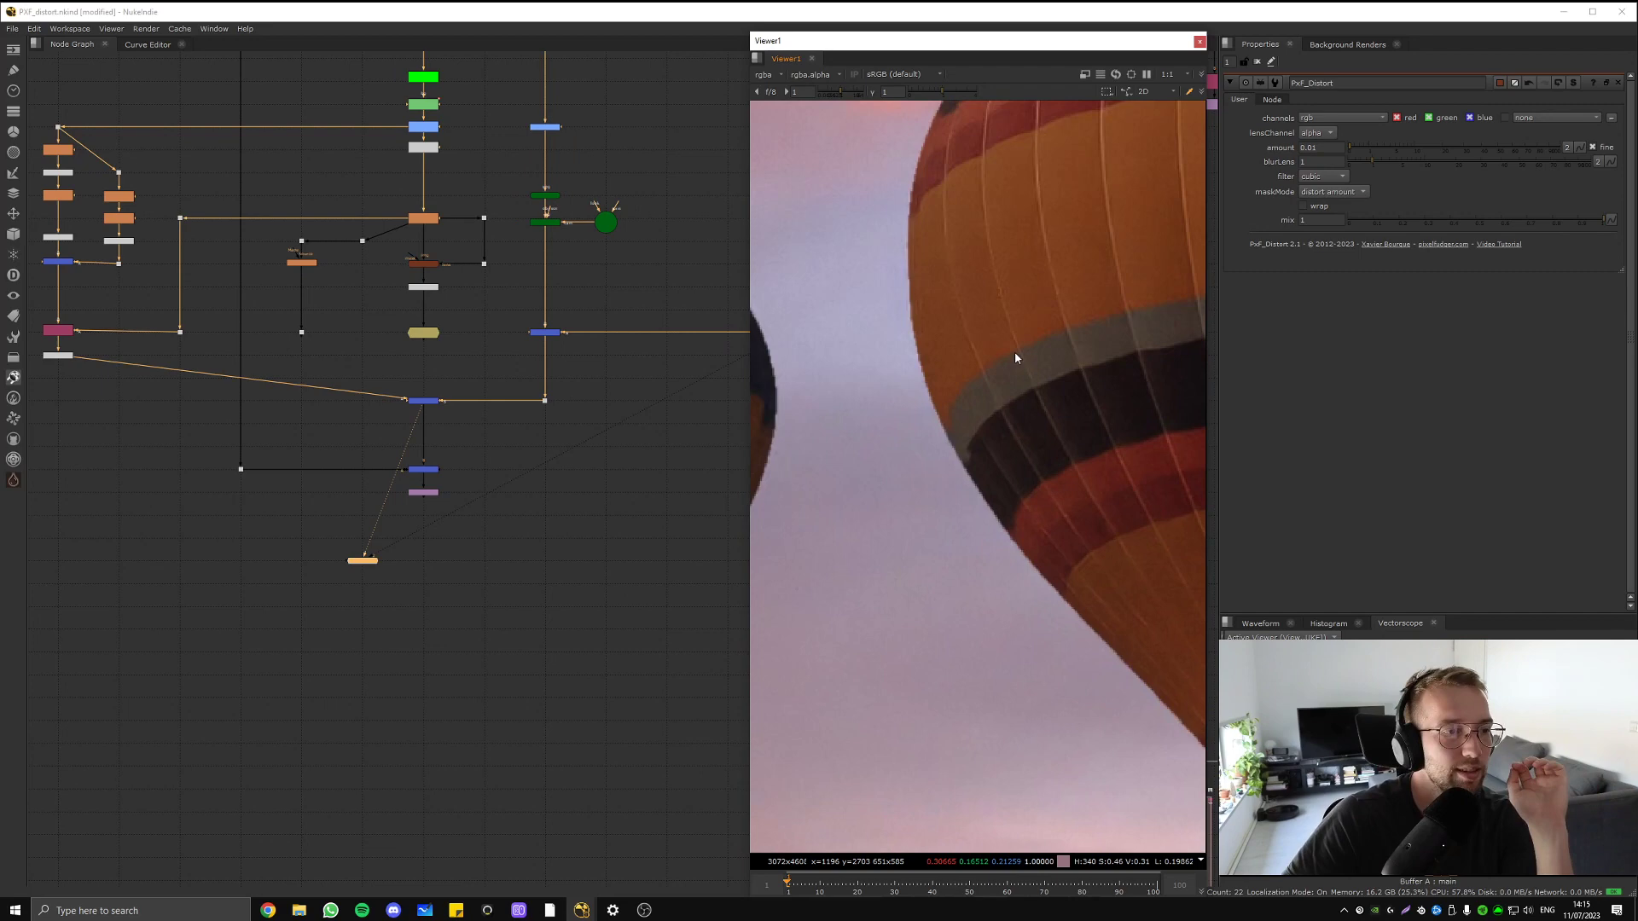
scroll(973, 448, down, 4)
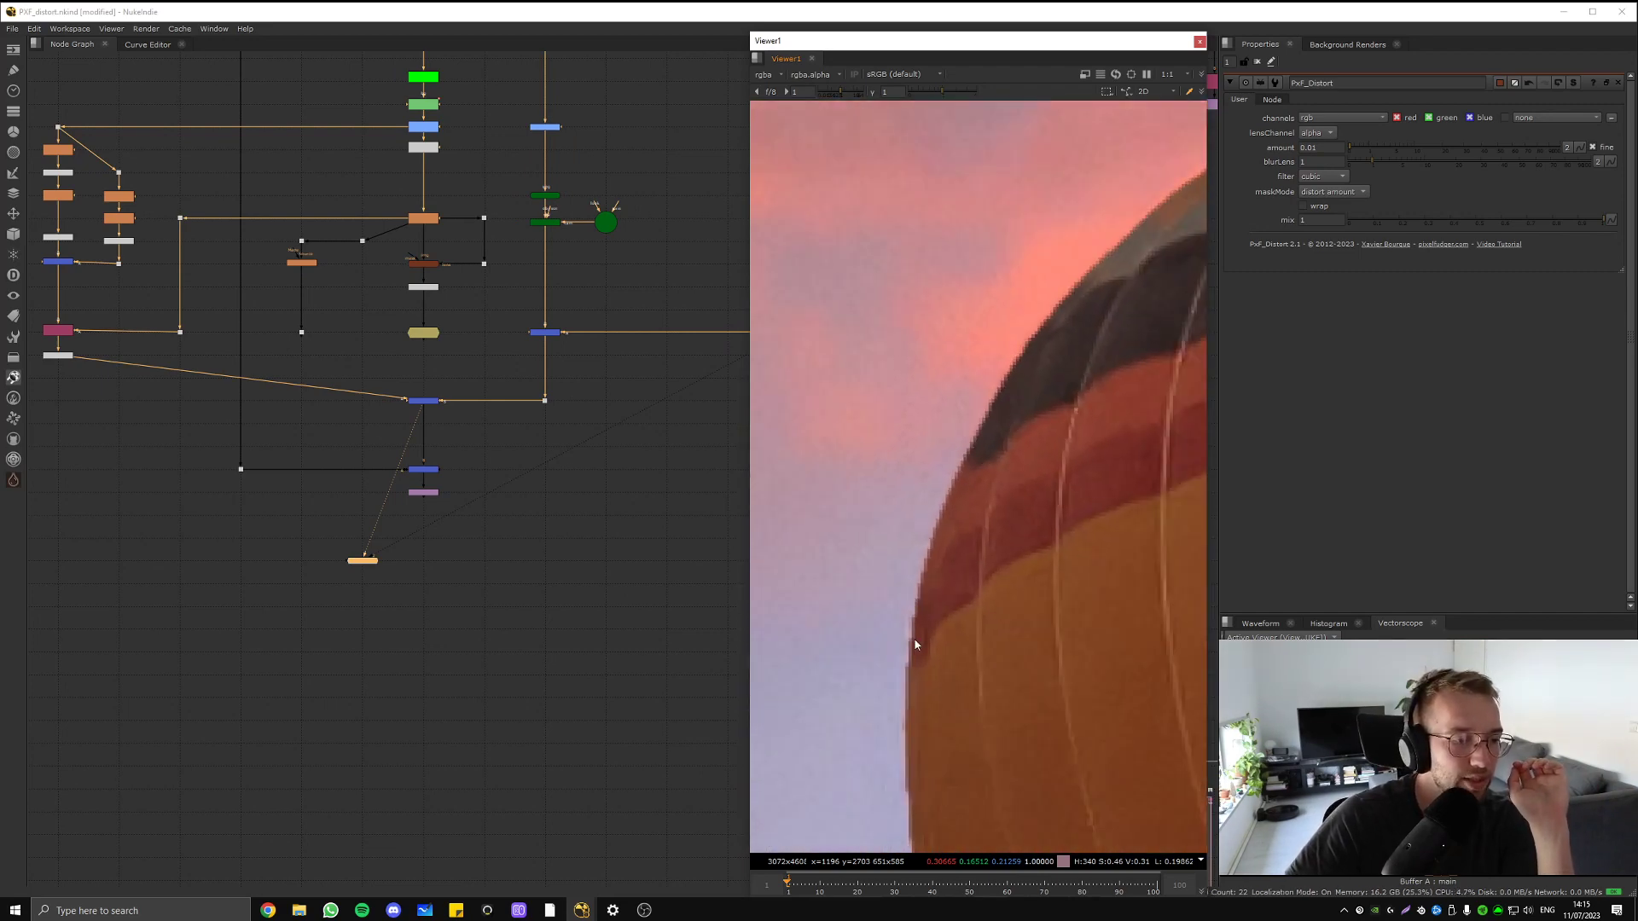
middle_drag(913, 642, 919, 205)
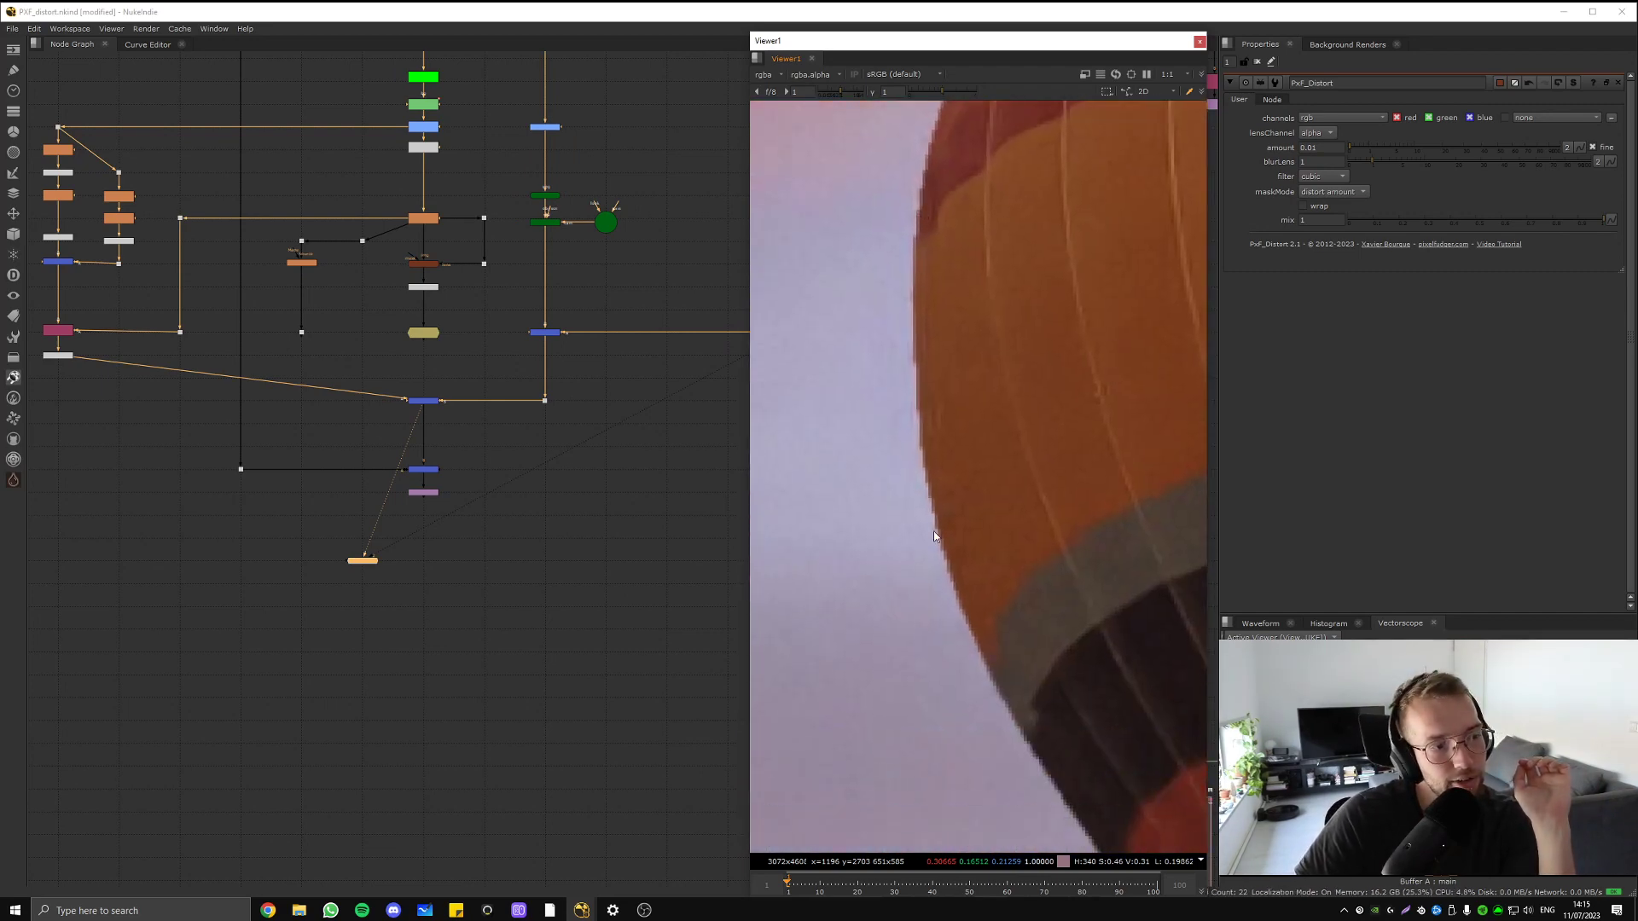
middle_drag(1001, 715, 746, 177)
scroll(800, 329, down, 5)
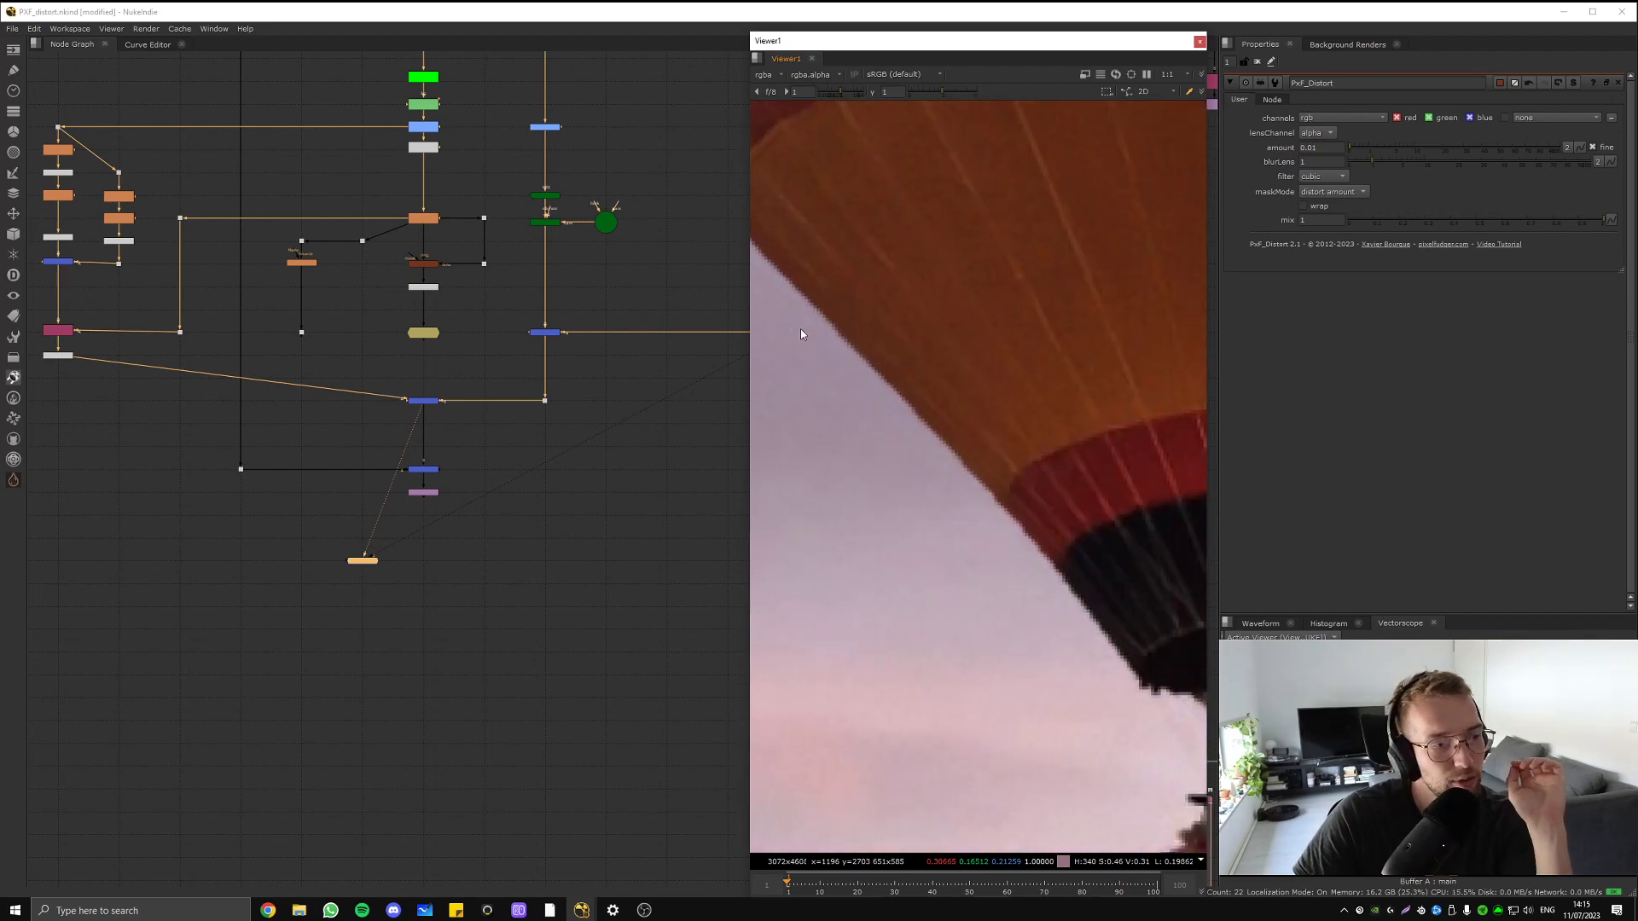
scroll(1066, 587, up, 4)
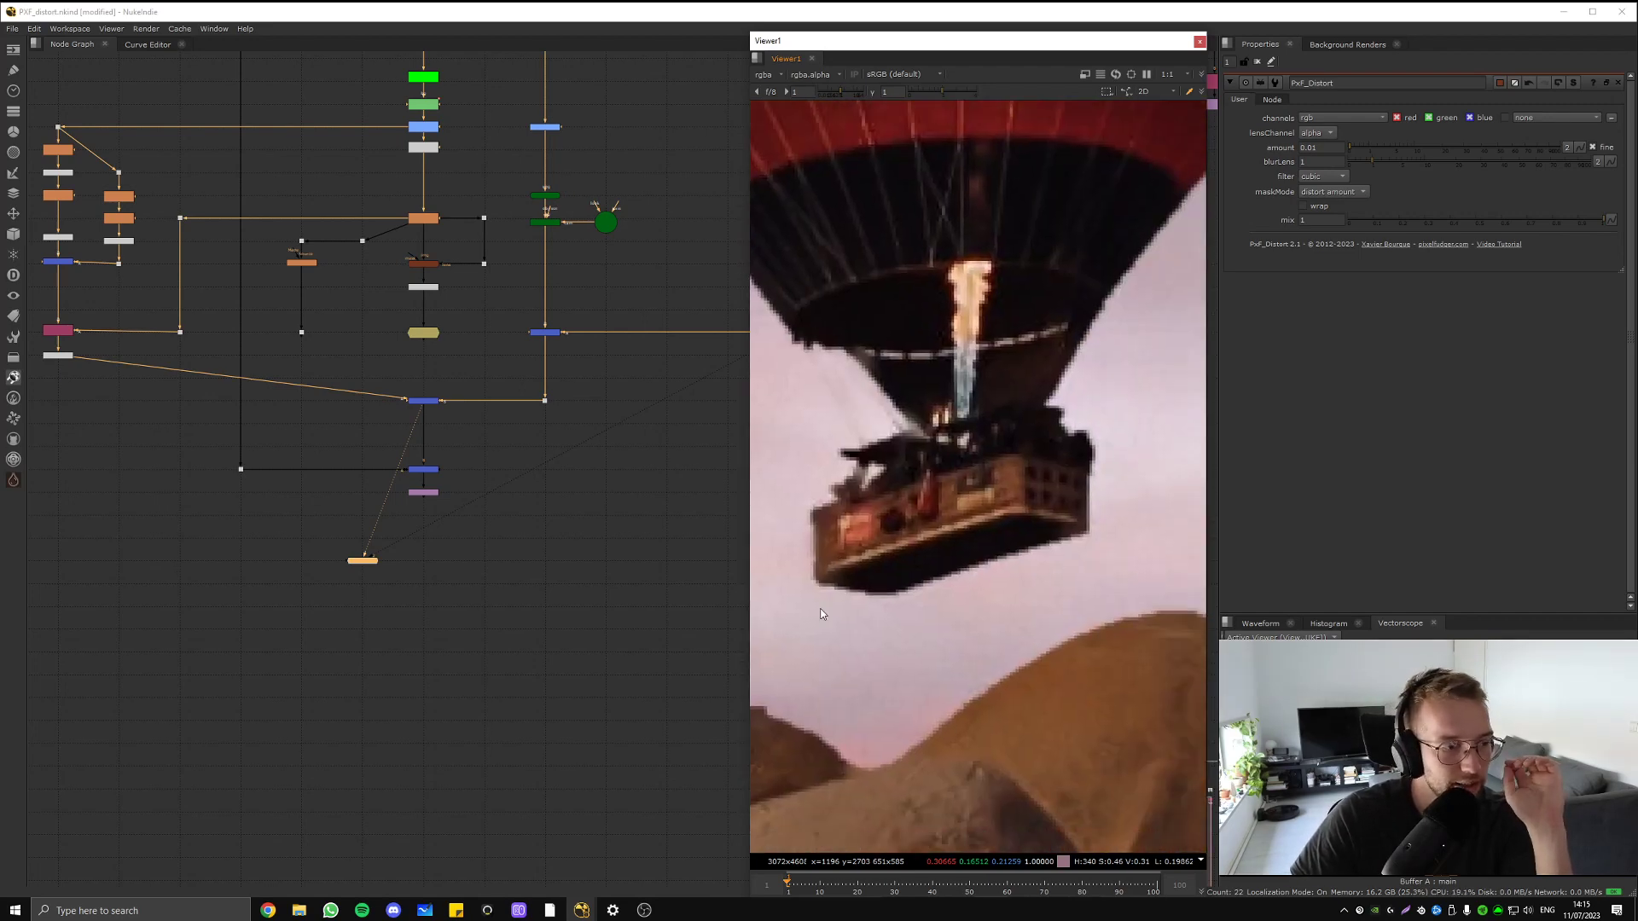
- Replace the manual branch with the EdgeExtend1 branch by connecting the dot below EdgeExtend1 to Premult1's input
middle_drag(270, 418, 522, 417)
drag(325, 361, 555, 339)
middle_drag(554, 339, 413, 444)
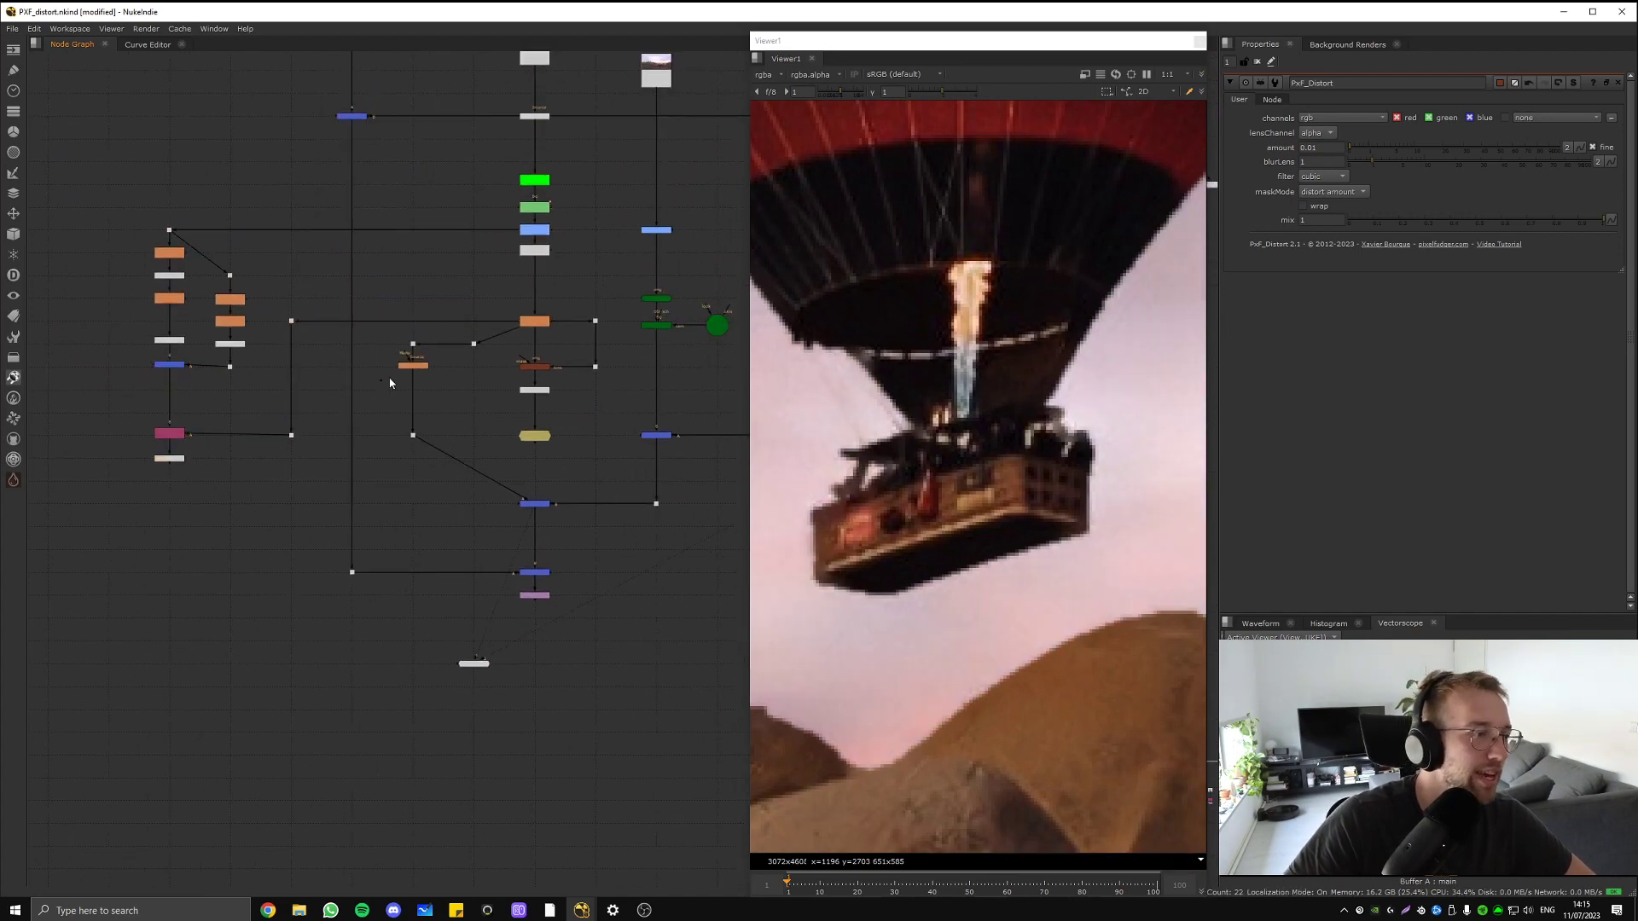
click(418, 365)
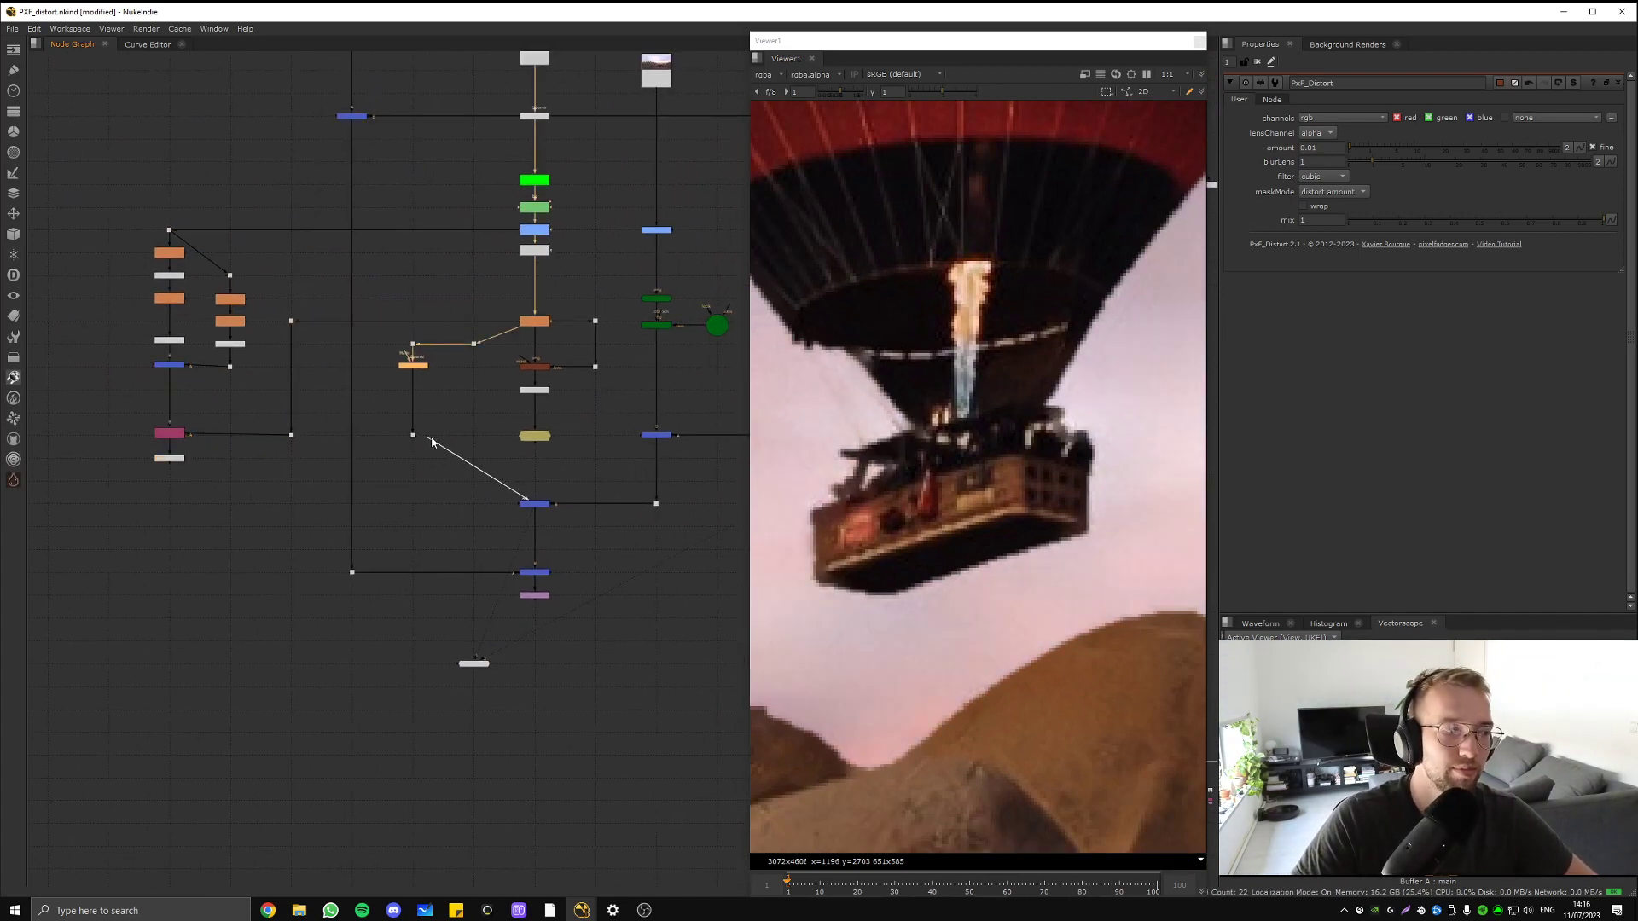
drag(432, 439, 536, 480)
drag(536, 389, 412, 433)
middle_drag(432, 451, 427, 396)
- View EdgeExtend1's output and examine the extended colours around the balloons across the full frame and up close
click(412, 312)
key(1)
key(f)
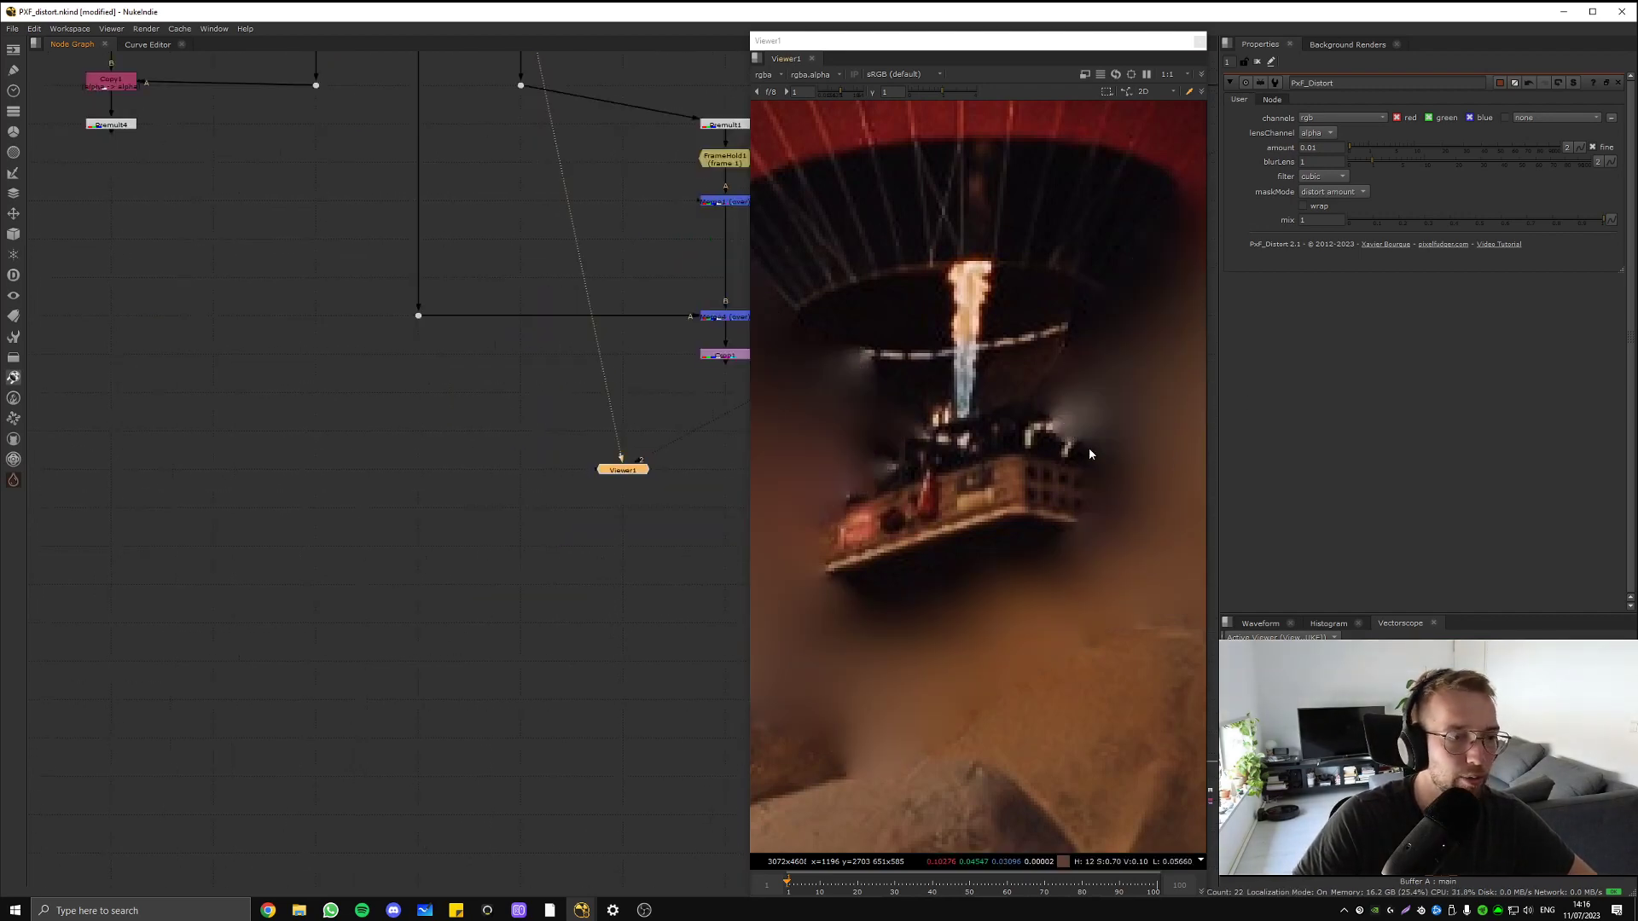
middle_drag(523, 165, 446, 583)
scroll(428, 372, up, 4)
key(f)
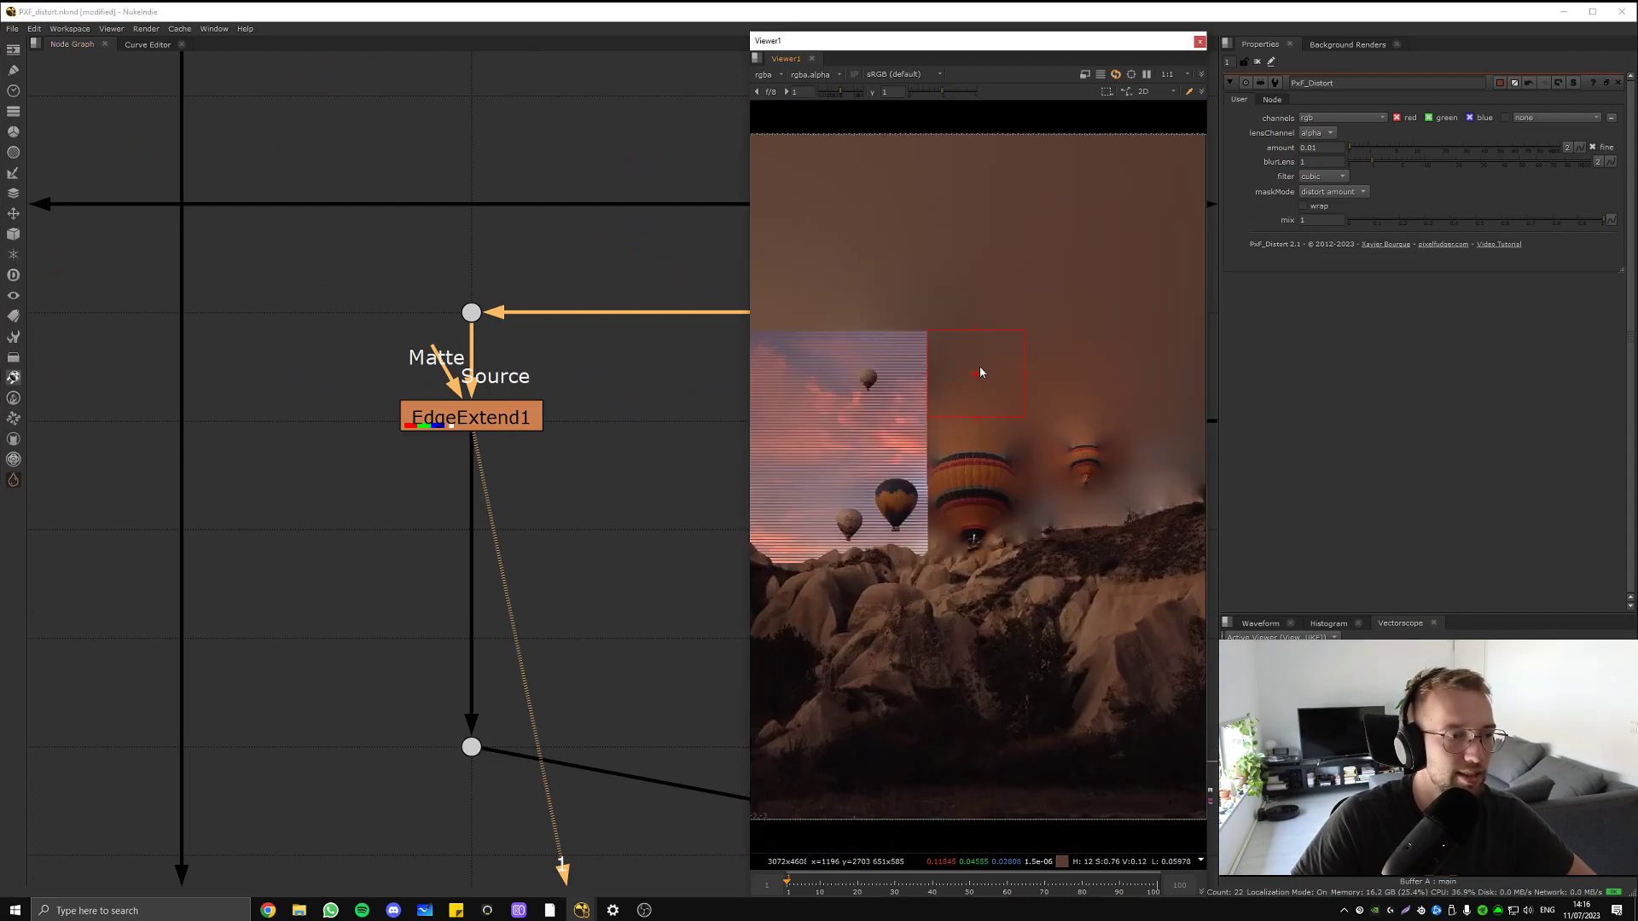
scroll(945, 462, up, 5)
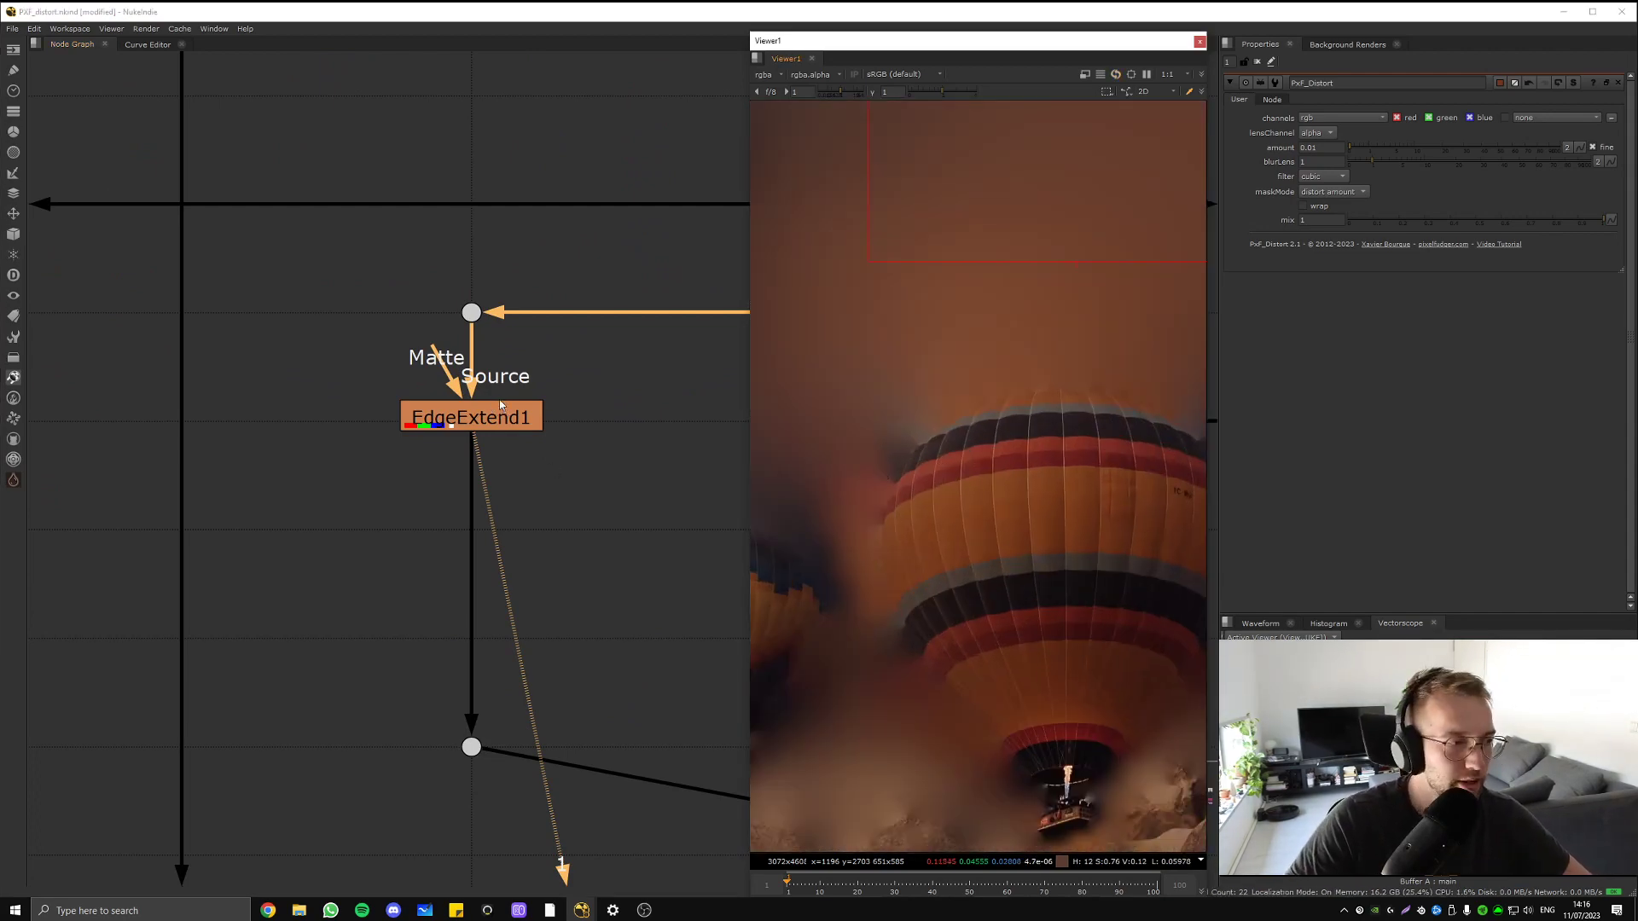
scroll(499, 401, down, 5)
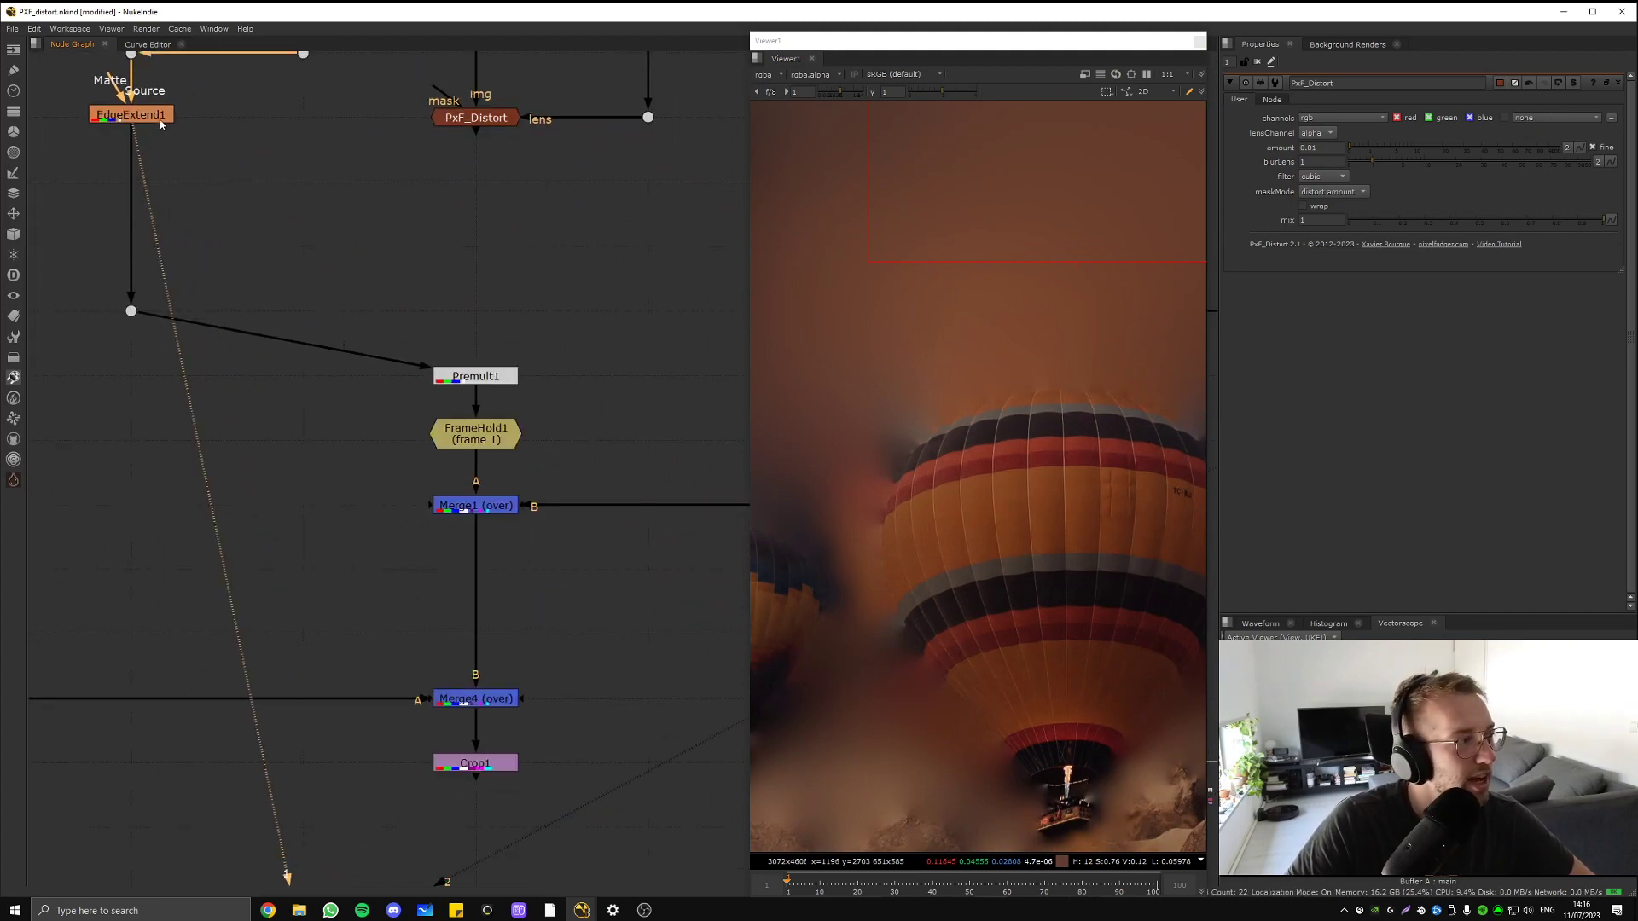
- Set EdgeExtend1's Erode to 1 and its Detail Amount to 0.5
click(159, 121)
key(d)
key(d)
middle_drag(381, 440, 365, 272)
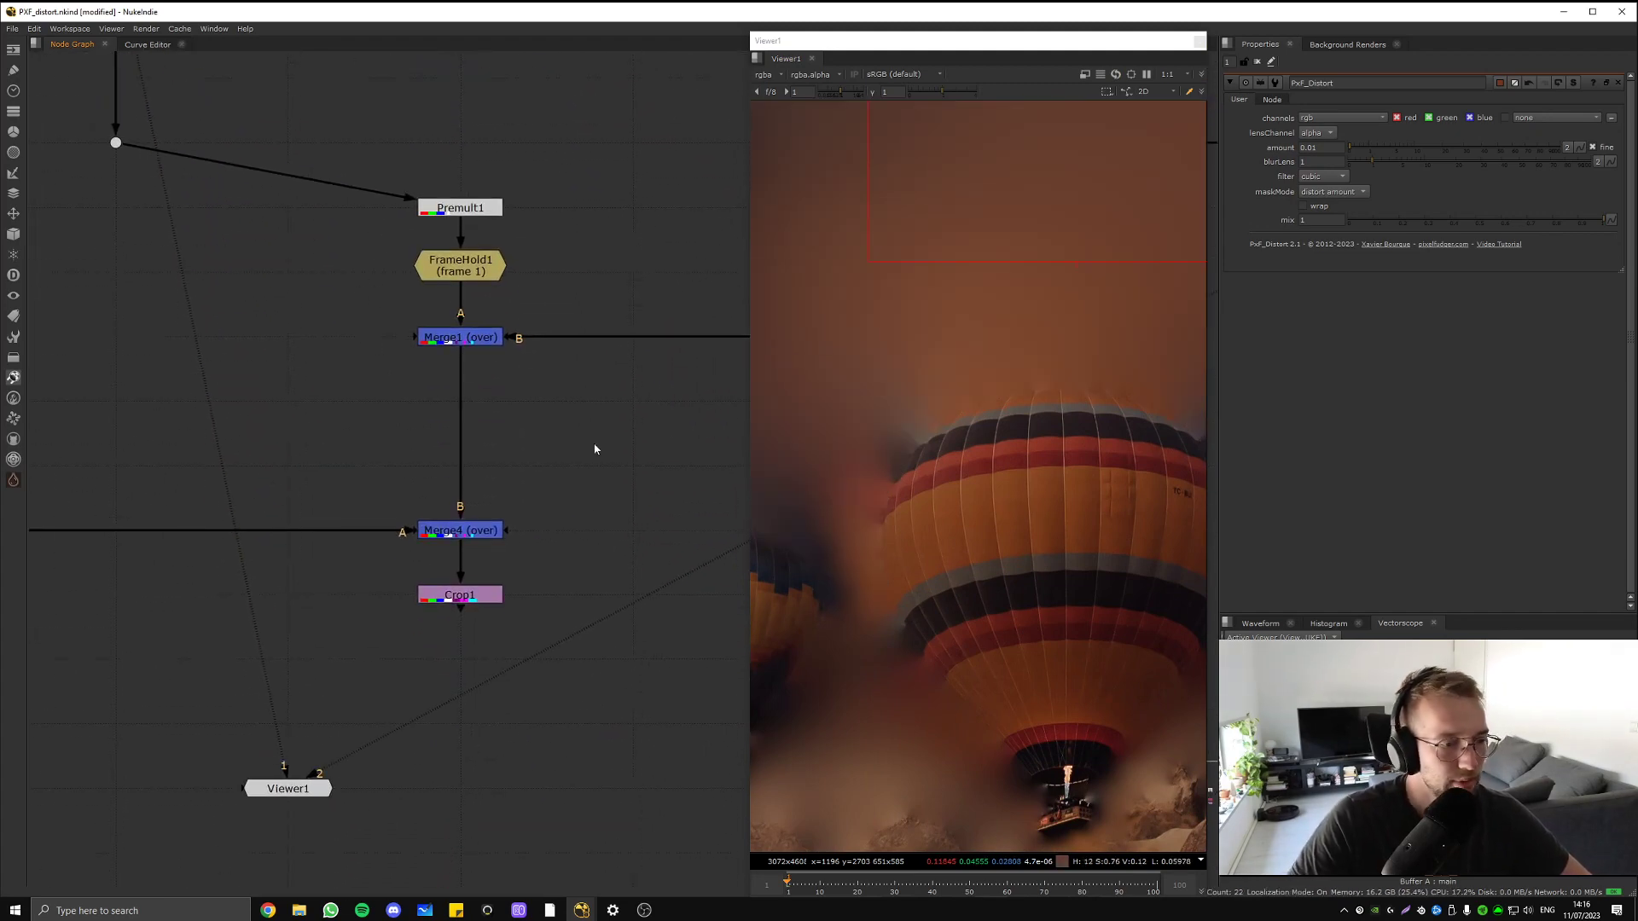
middle_drag(360, 207, 495, 505)
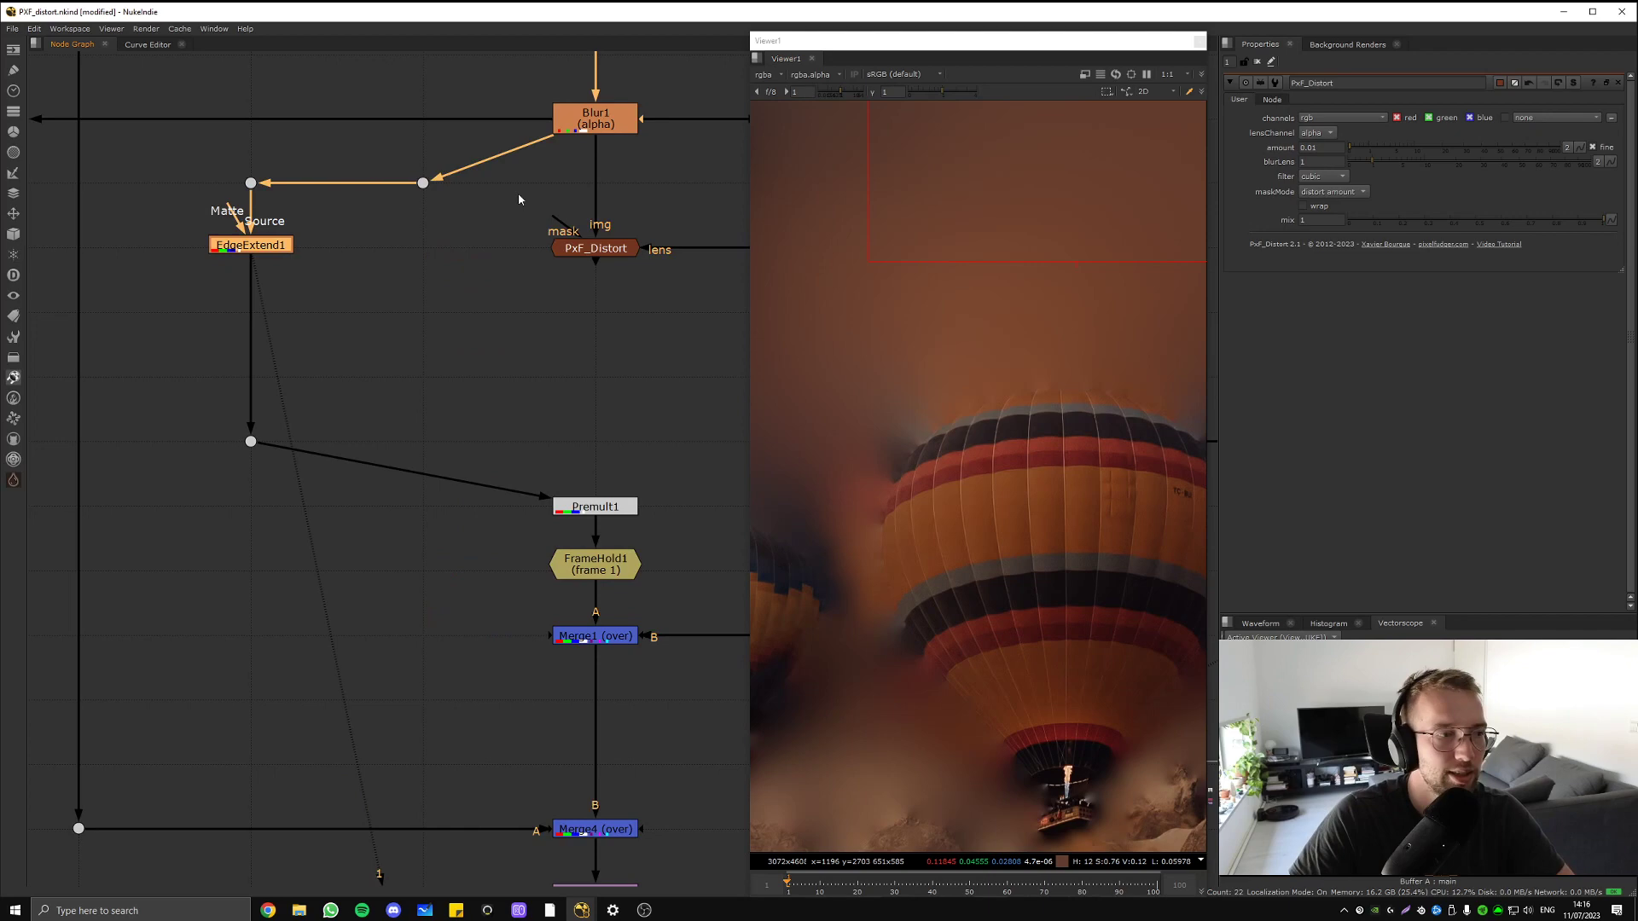
double_click(263, 247)
text(-3)
key(Return)
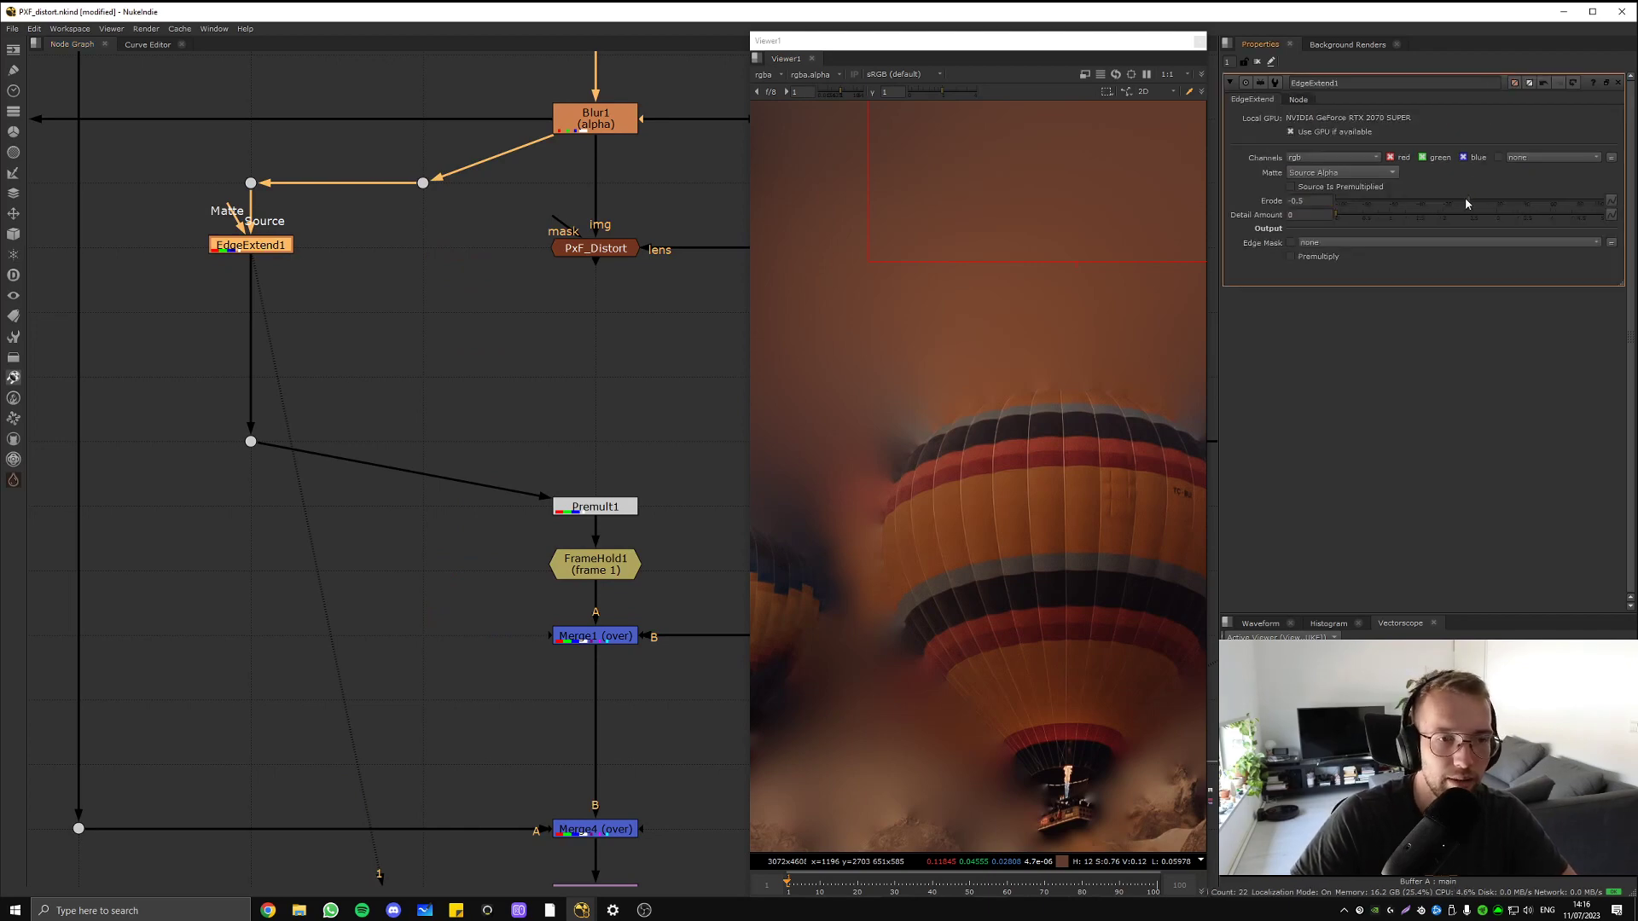
drag(1466, 203, 1471, 205)
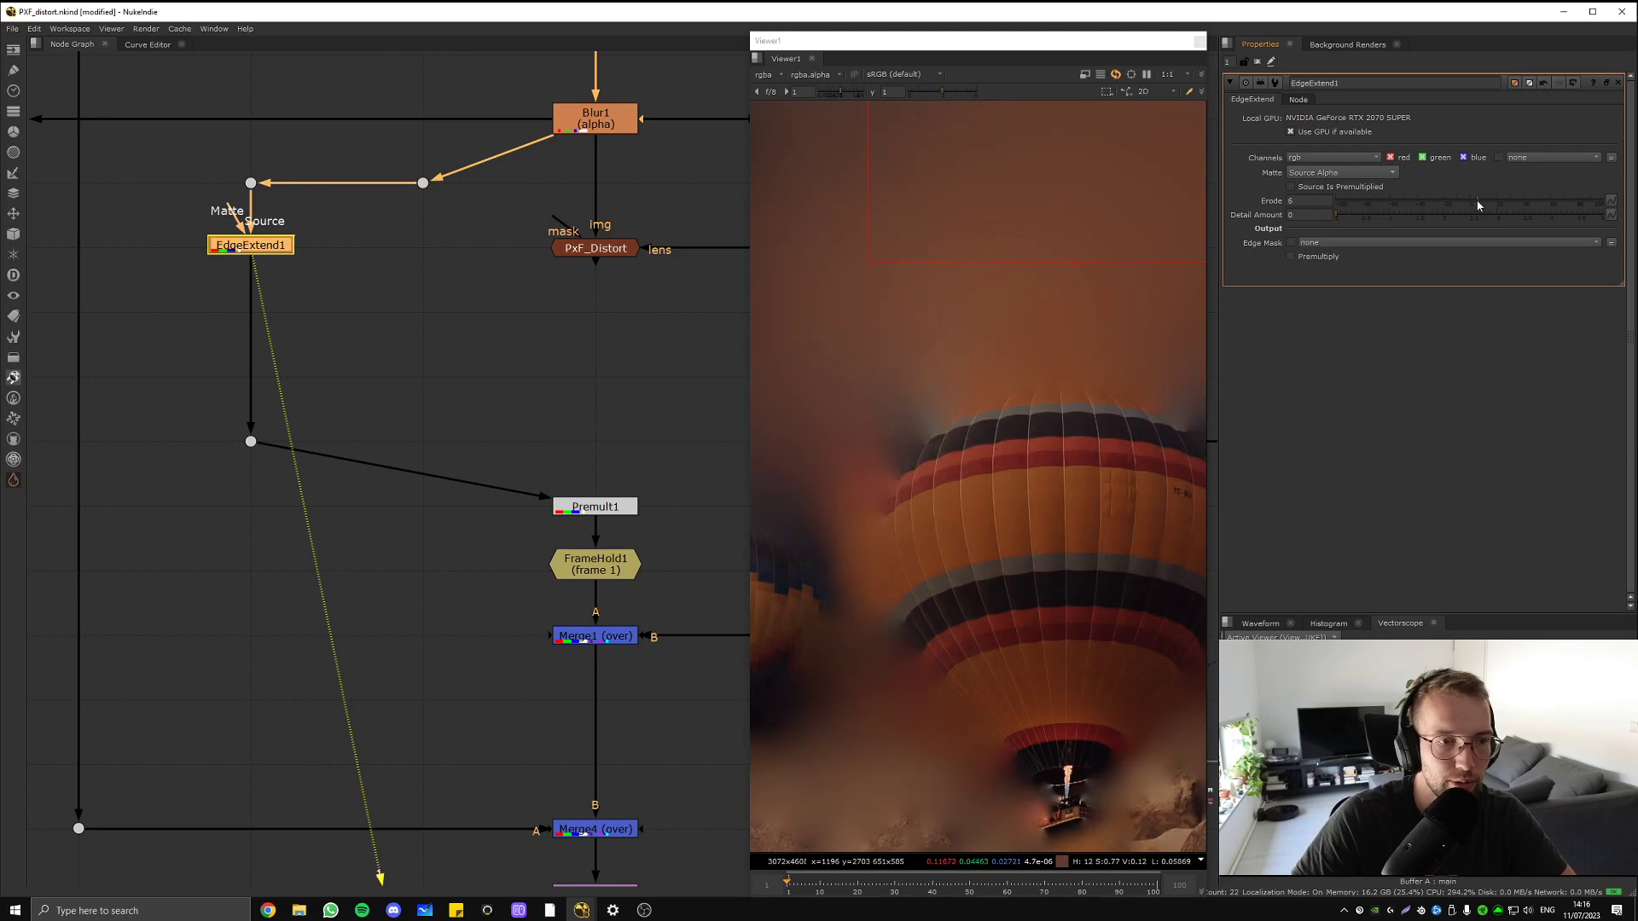
click(1305, 215)
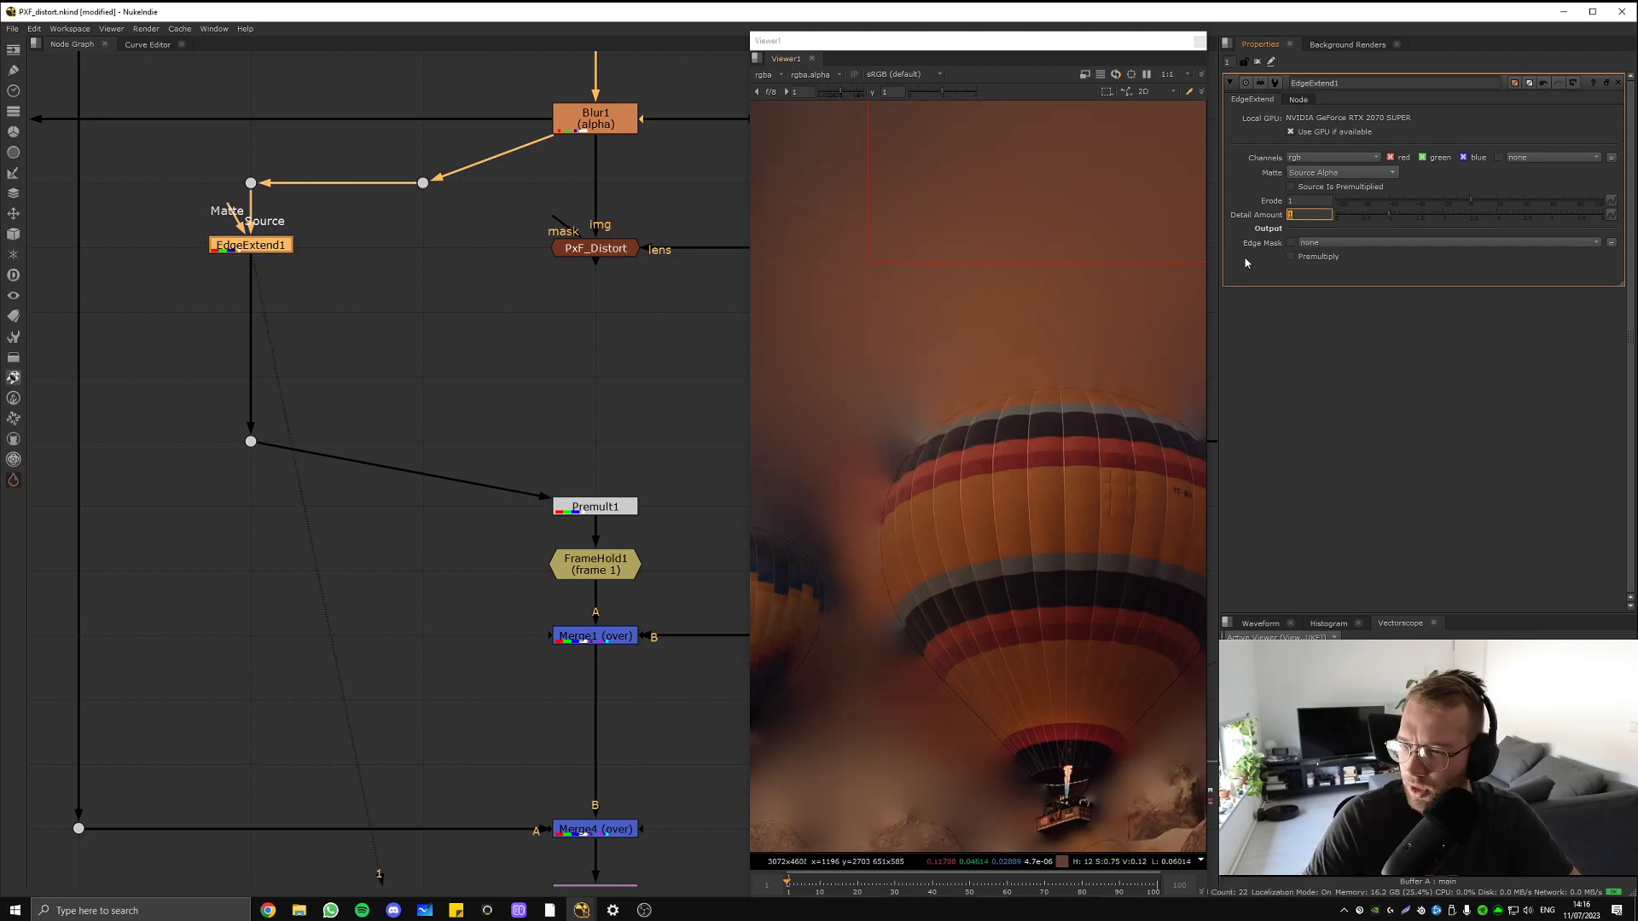
text(.5)
key(Return)
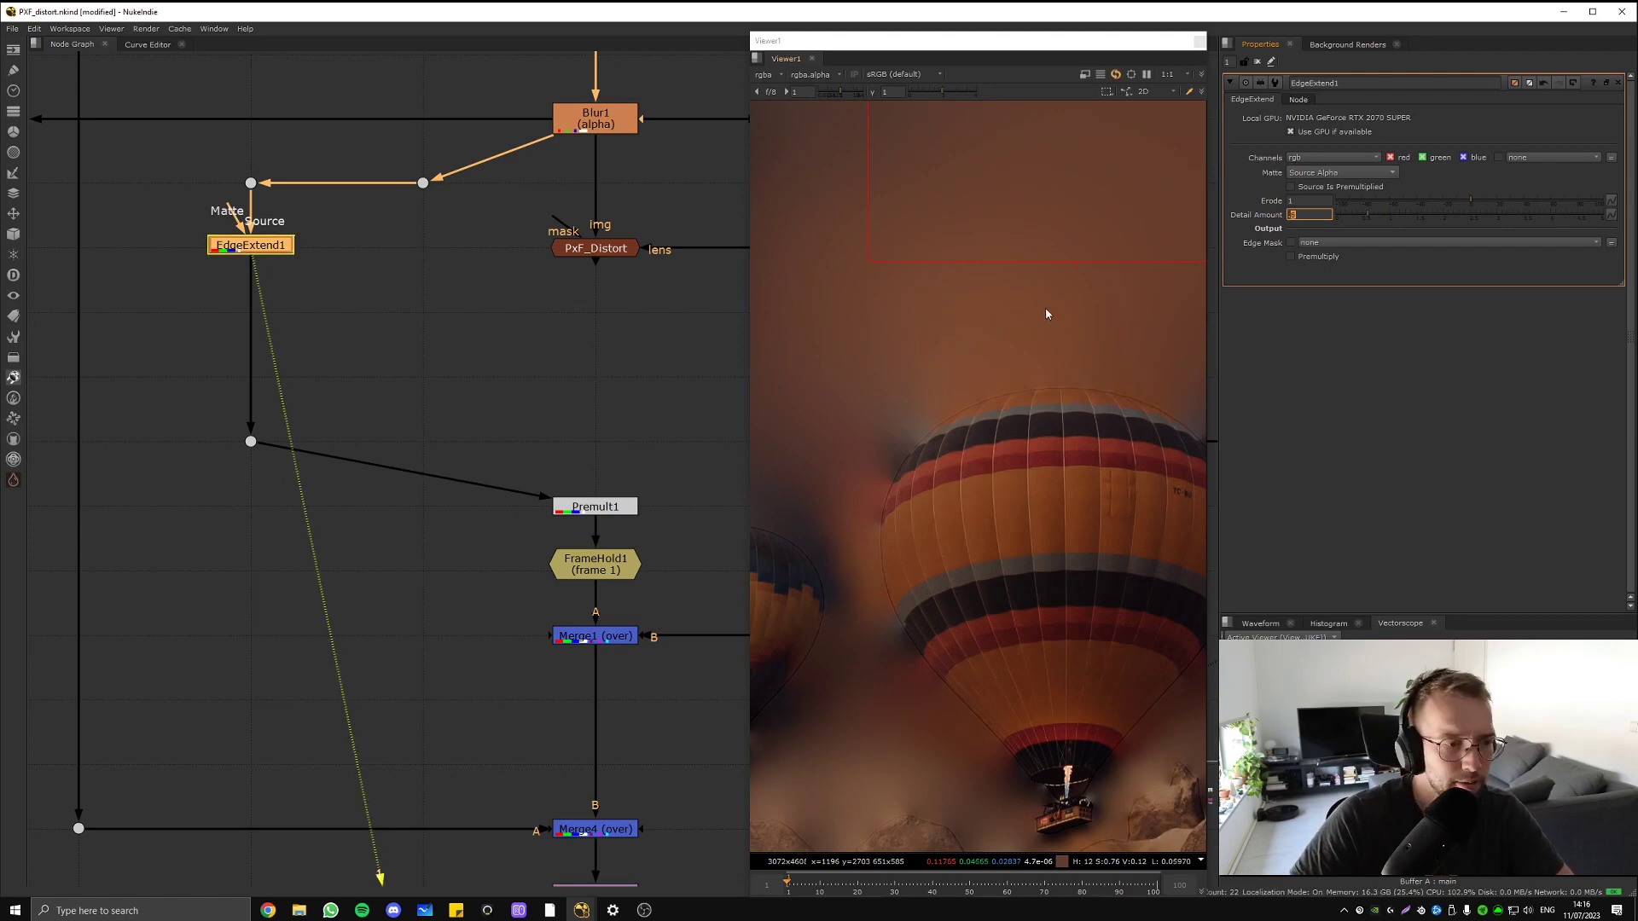
- View FrameHold1 and the Merge1 composite, magnifying the basket of the dark blue and orange balloon
middle_drag(574, 475, 525, 304)
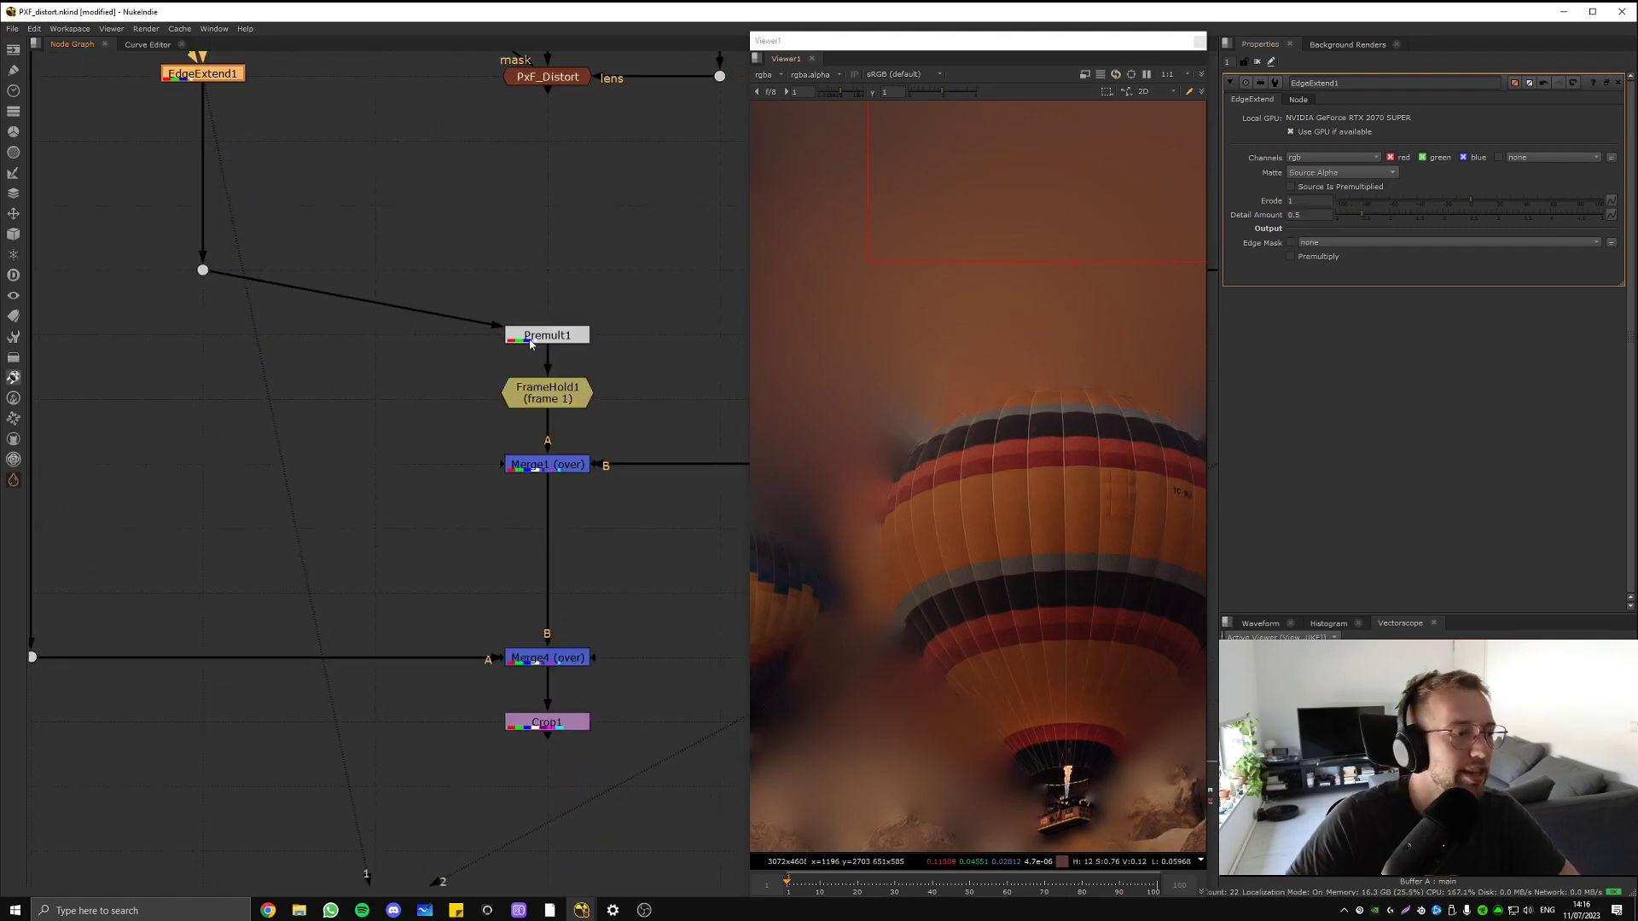
click(546, 394)
key(1)
click(616, 446)
click(559, 464)
key(1)
middle_drag(558, 465, 421, 118)
scroll(421, 118, up, 1)
middle_drag(950, 556, 1058, 350)
scroll(809, 264, up, 5)
- Set EdgeExtend1's Detail Amount to 0 and inspect the basket edges in the composite
double_click(1297, 215)
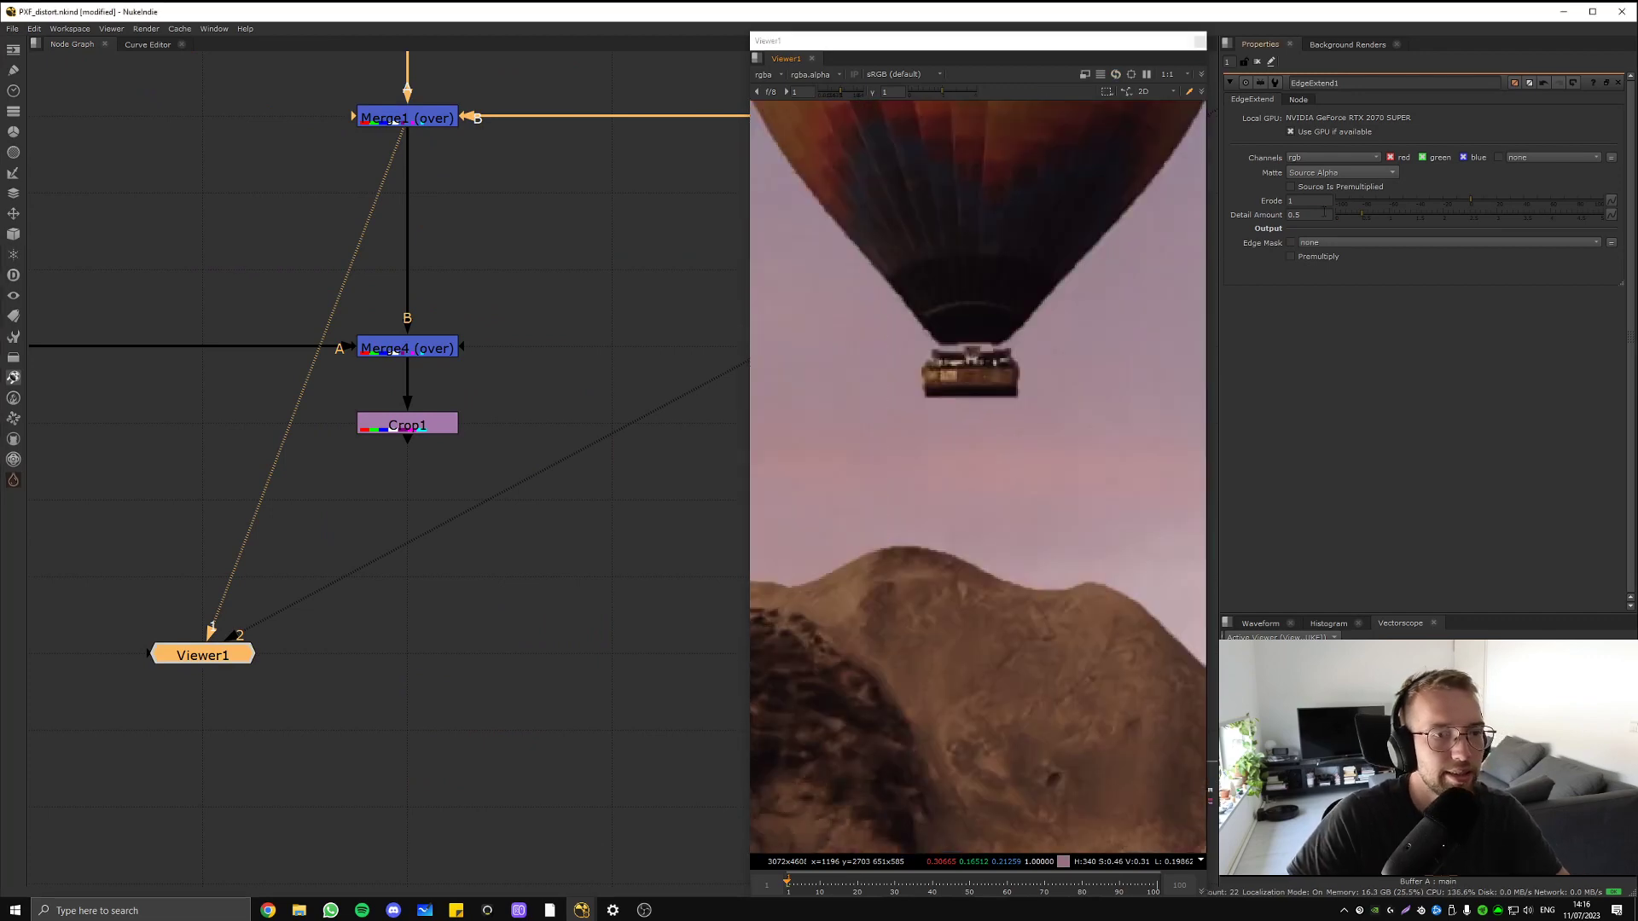
text(0)
key(Return)
scroll(949, 375, up, 5)
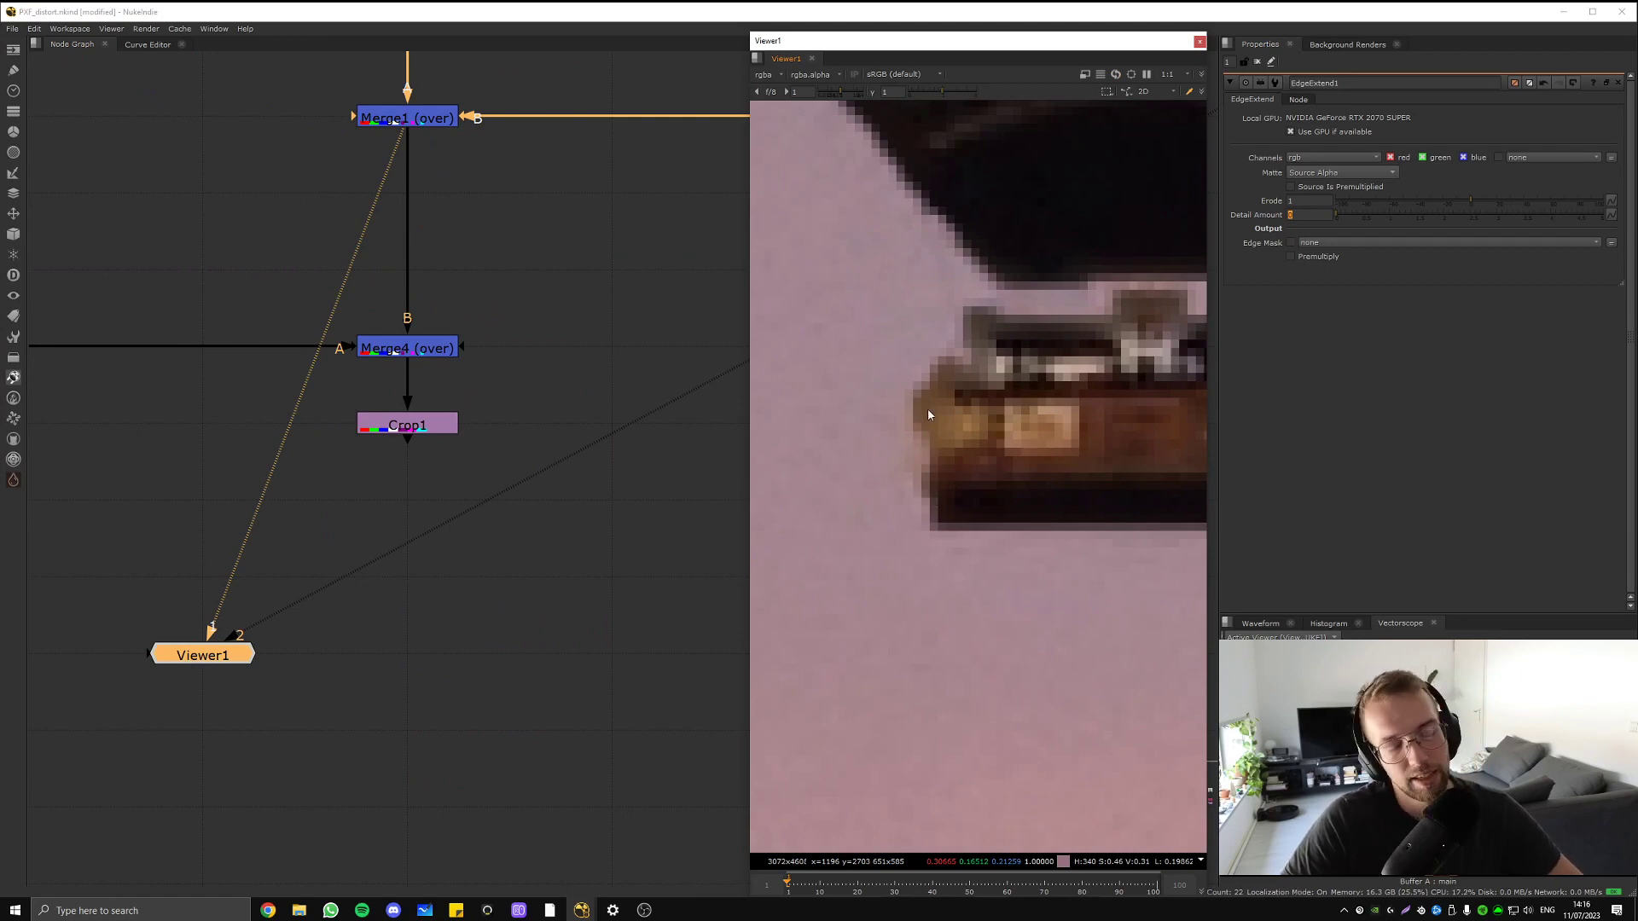
scroll(928, 524, down, 5)
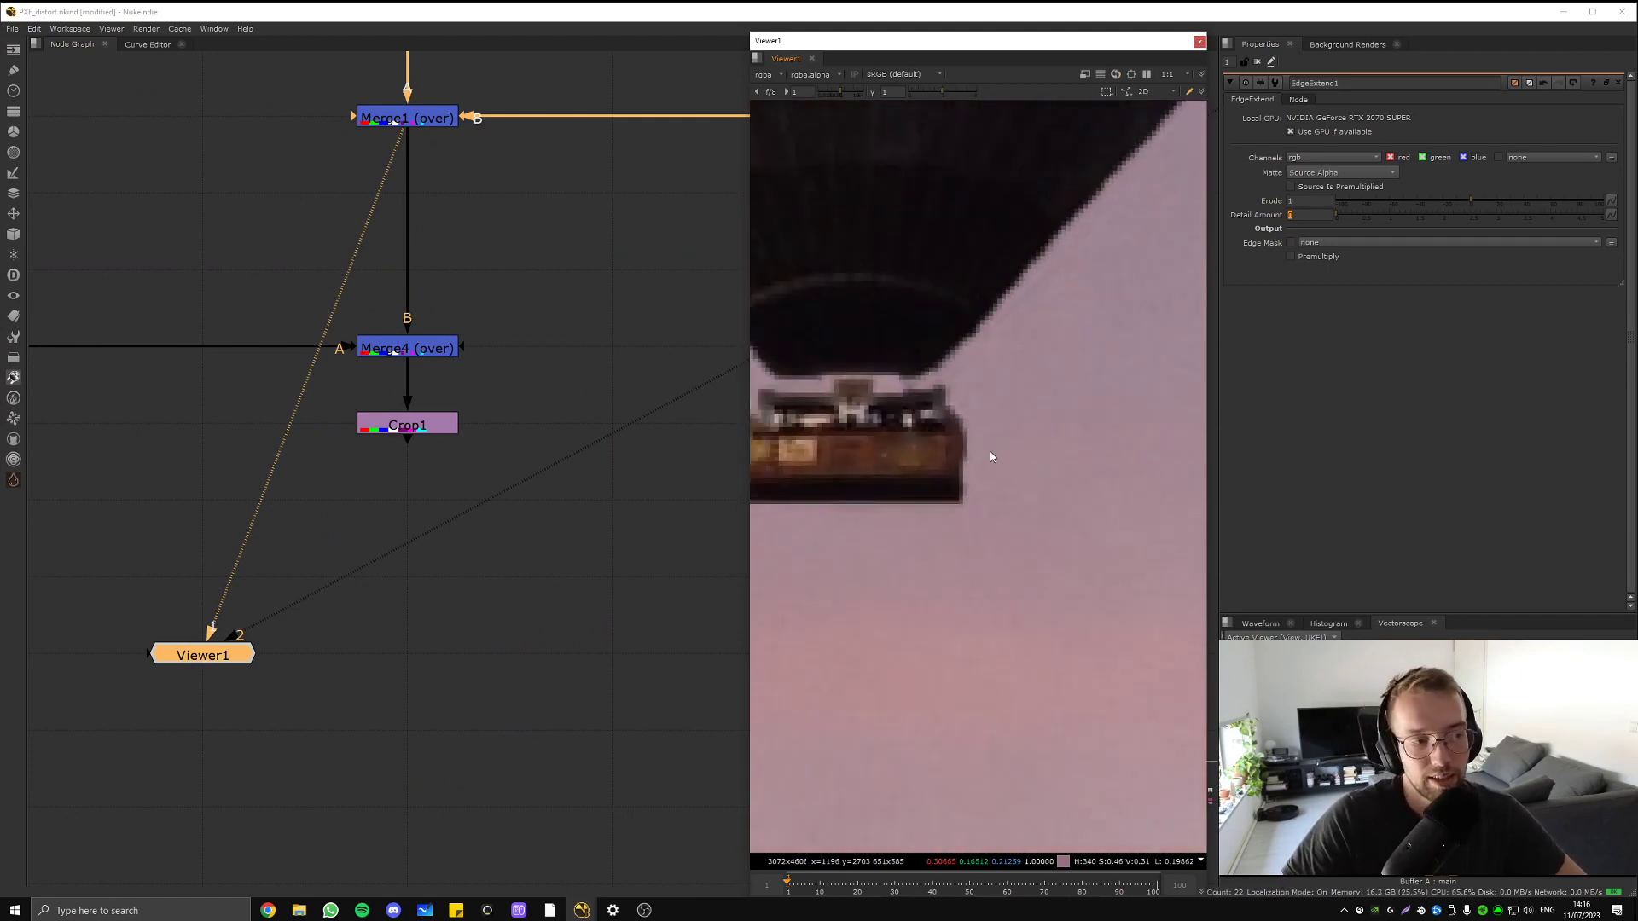
- Reconnect Premult1's input to PxF_Distort in place of the EdgeExtend1 branch
scroll(612, 377, down, 5)
middle_drag(525, 185, 482, 357)
drag(364, 403, 500, 311)
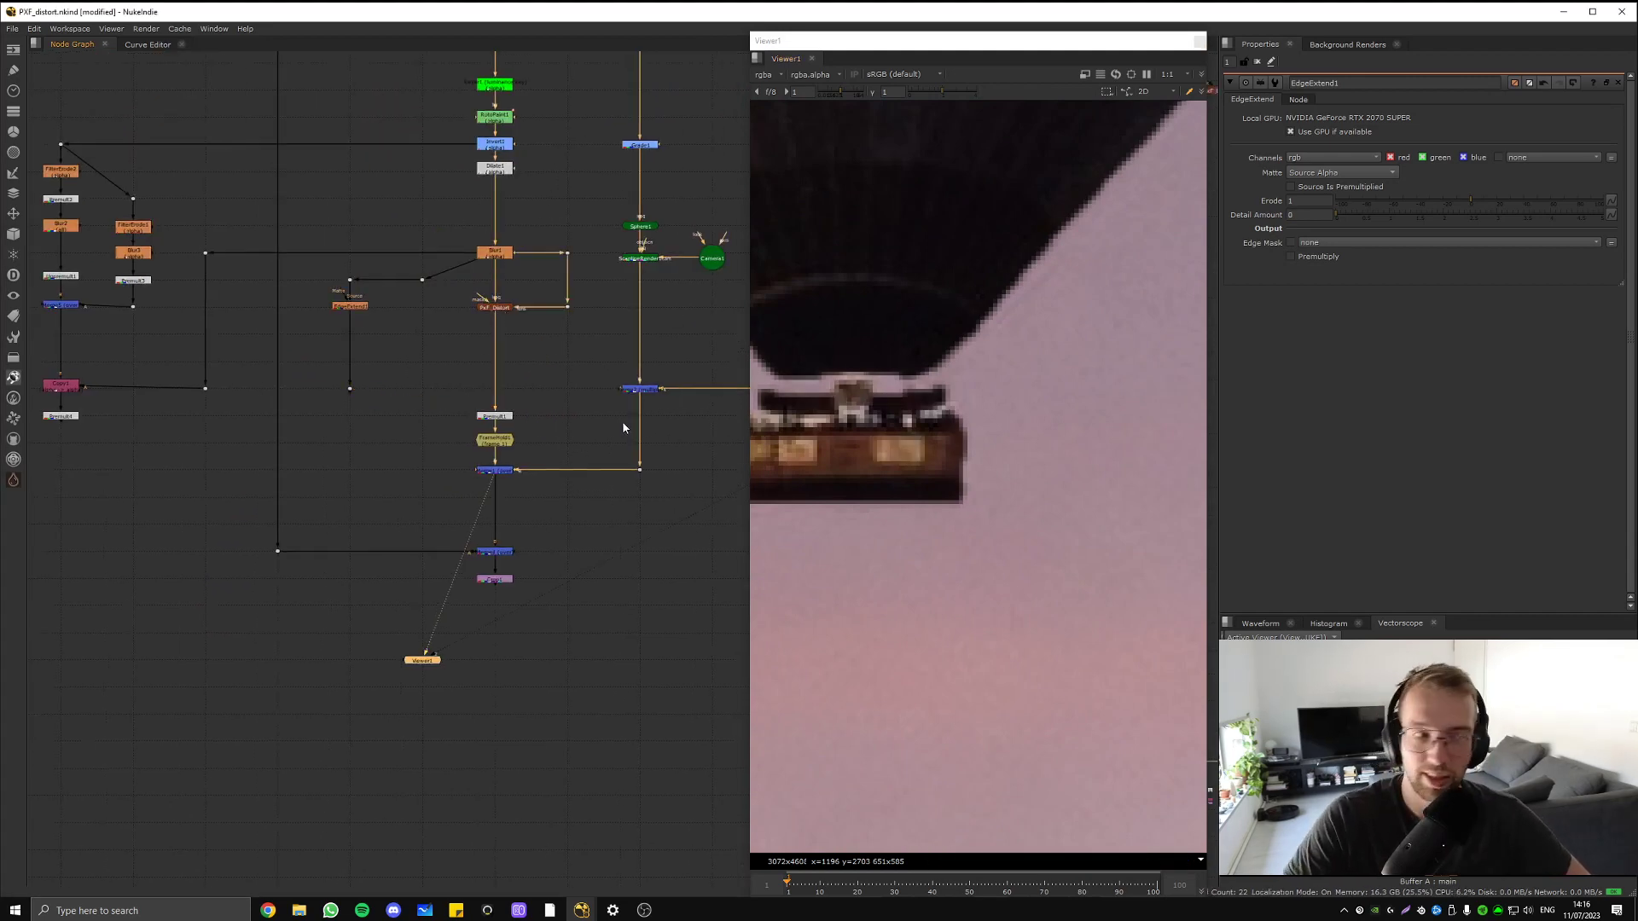
scroll(622, 421, down, 4)
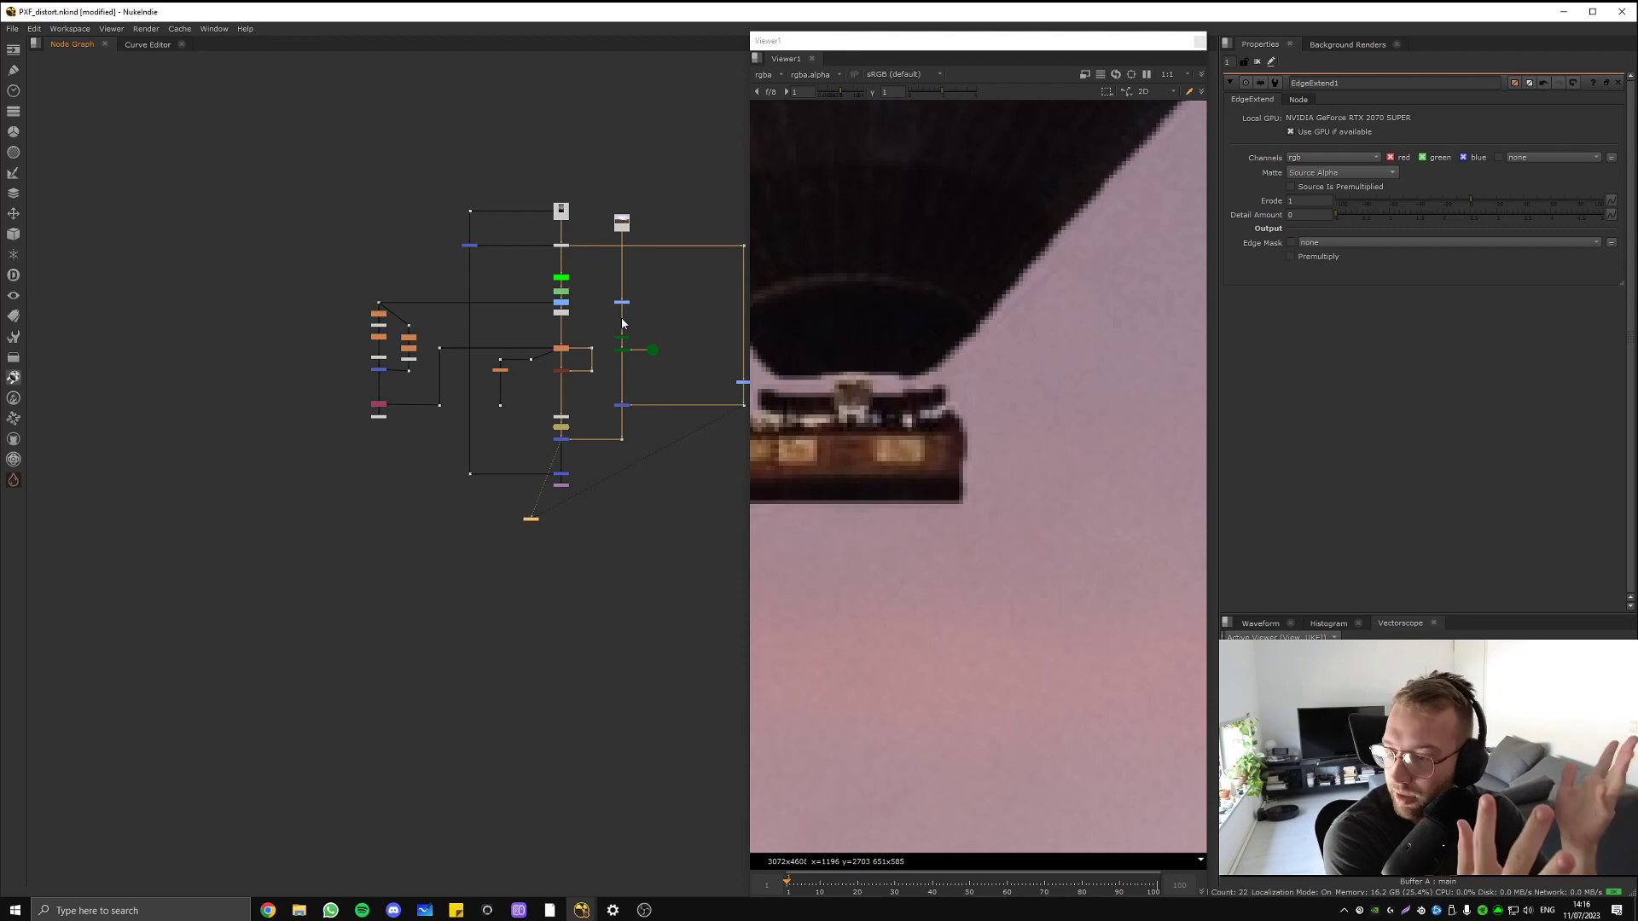
- View the alpha channel at the dot that feeds PxF_Distort's lens input
scroll(551, 373, up, 5)
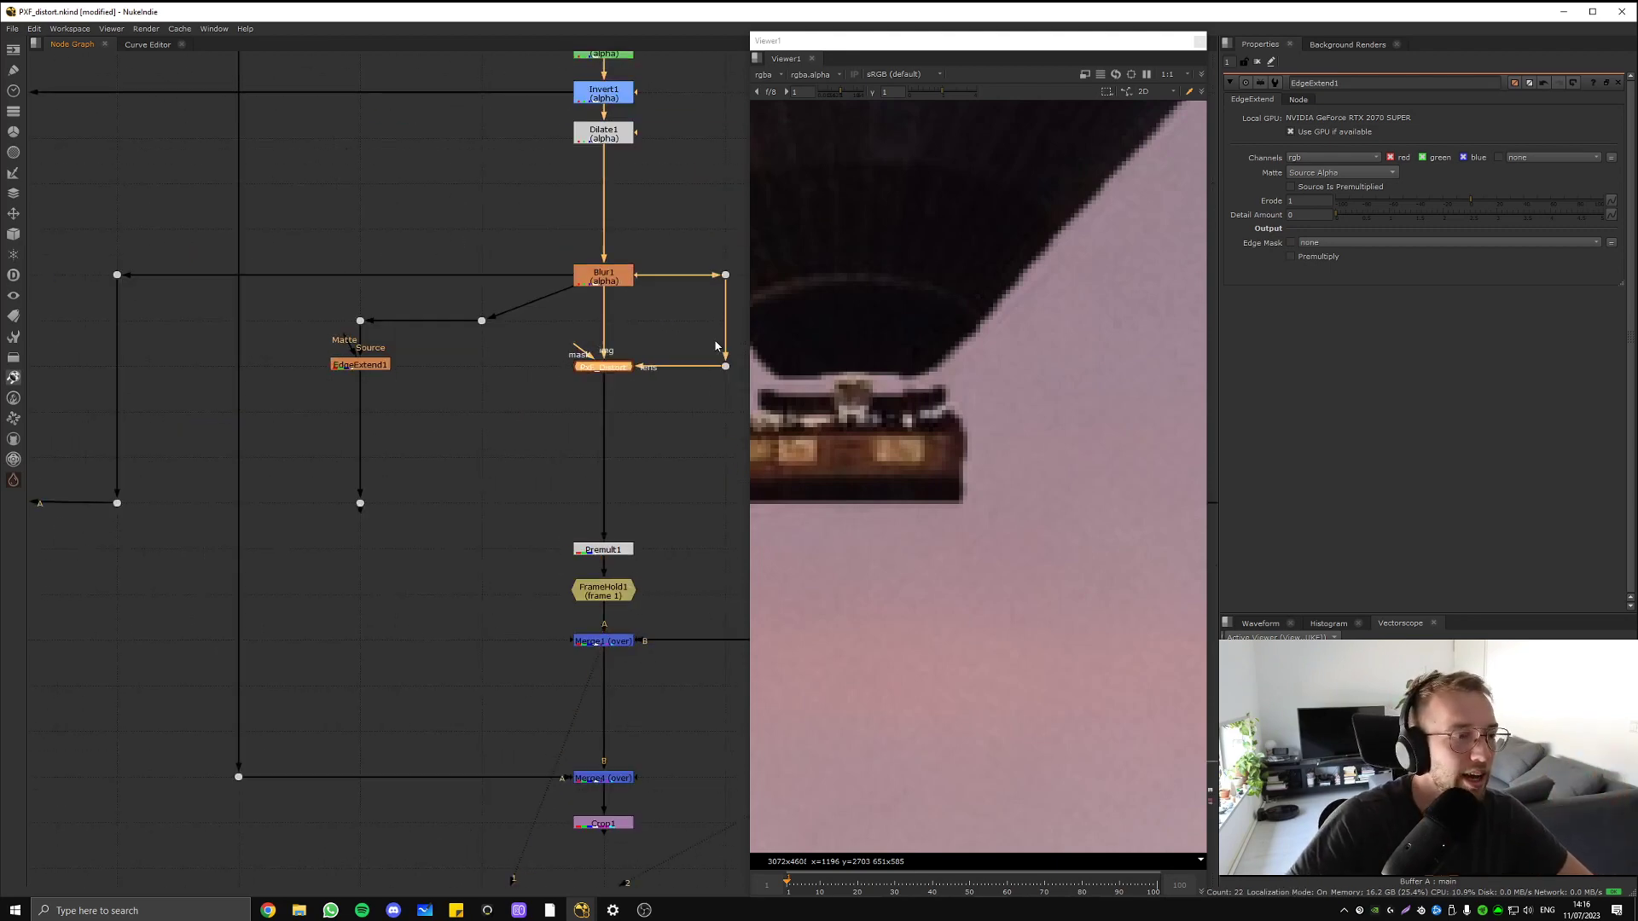
scroll(999, 244, down, 5)
middle_drag(679, 412, 626, 489)
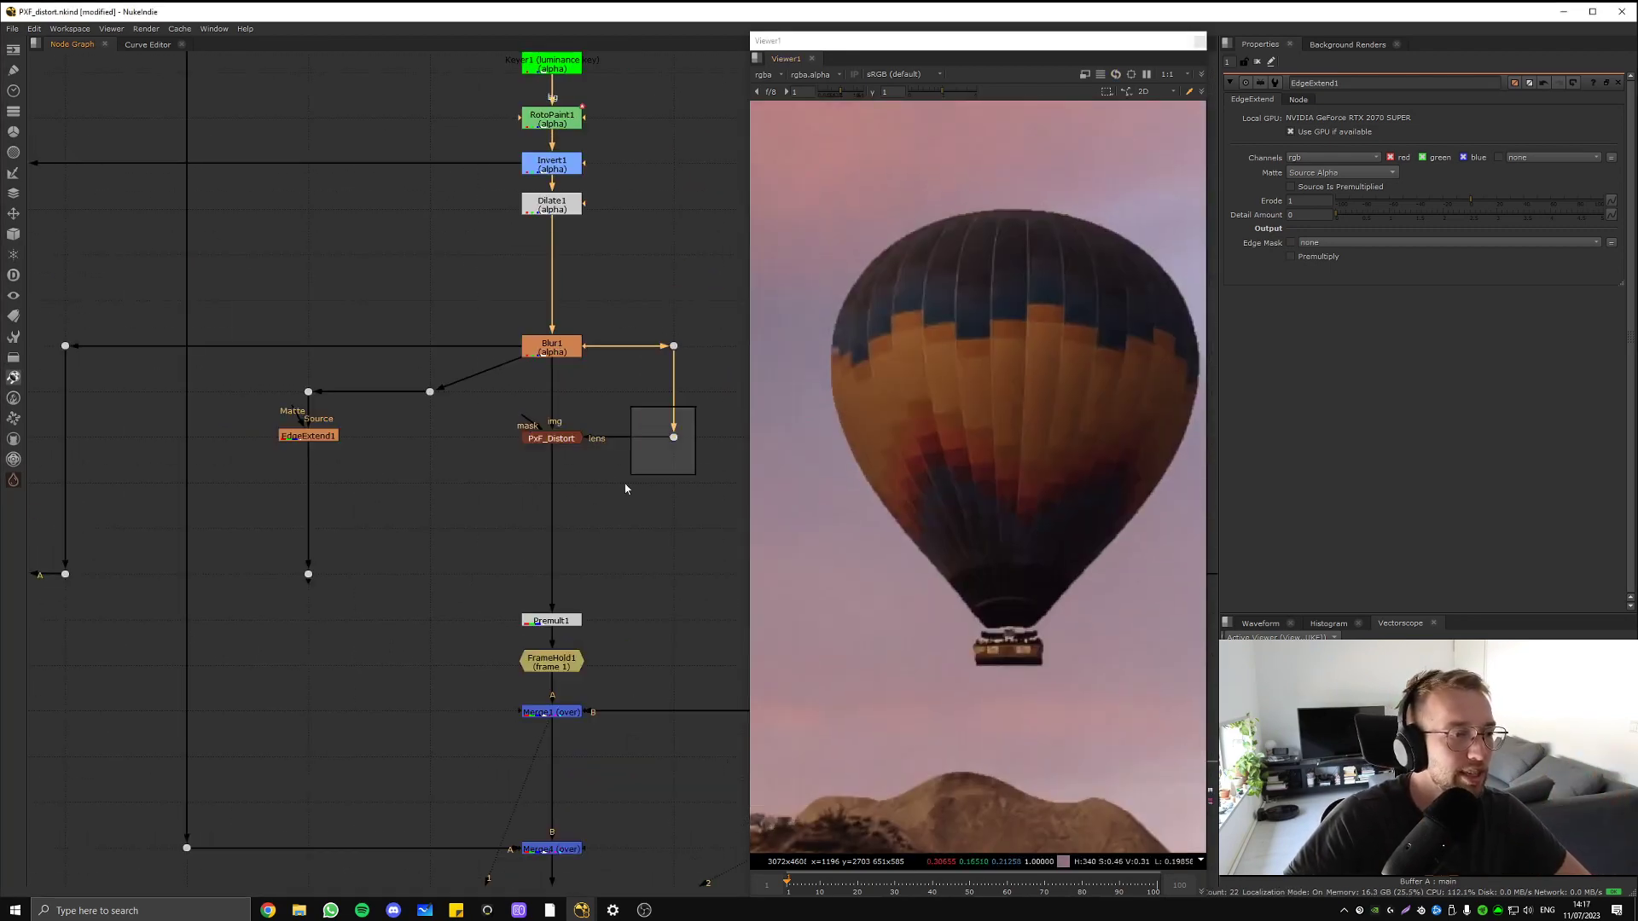
drag(626, 489, 623, 490)
key(1)
middle_drag(915, 324, 914, 394)
key(a)
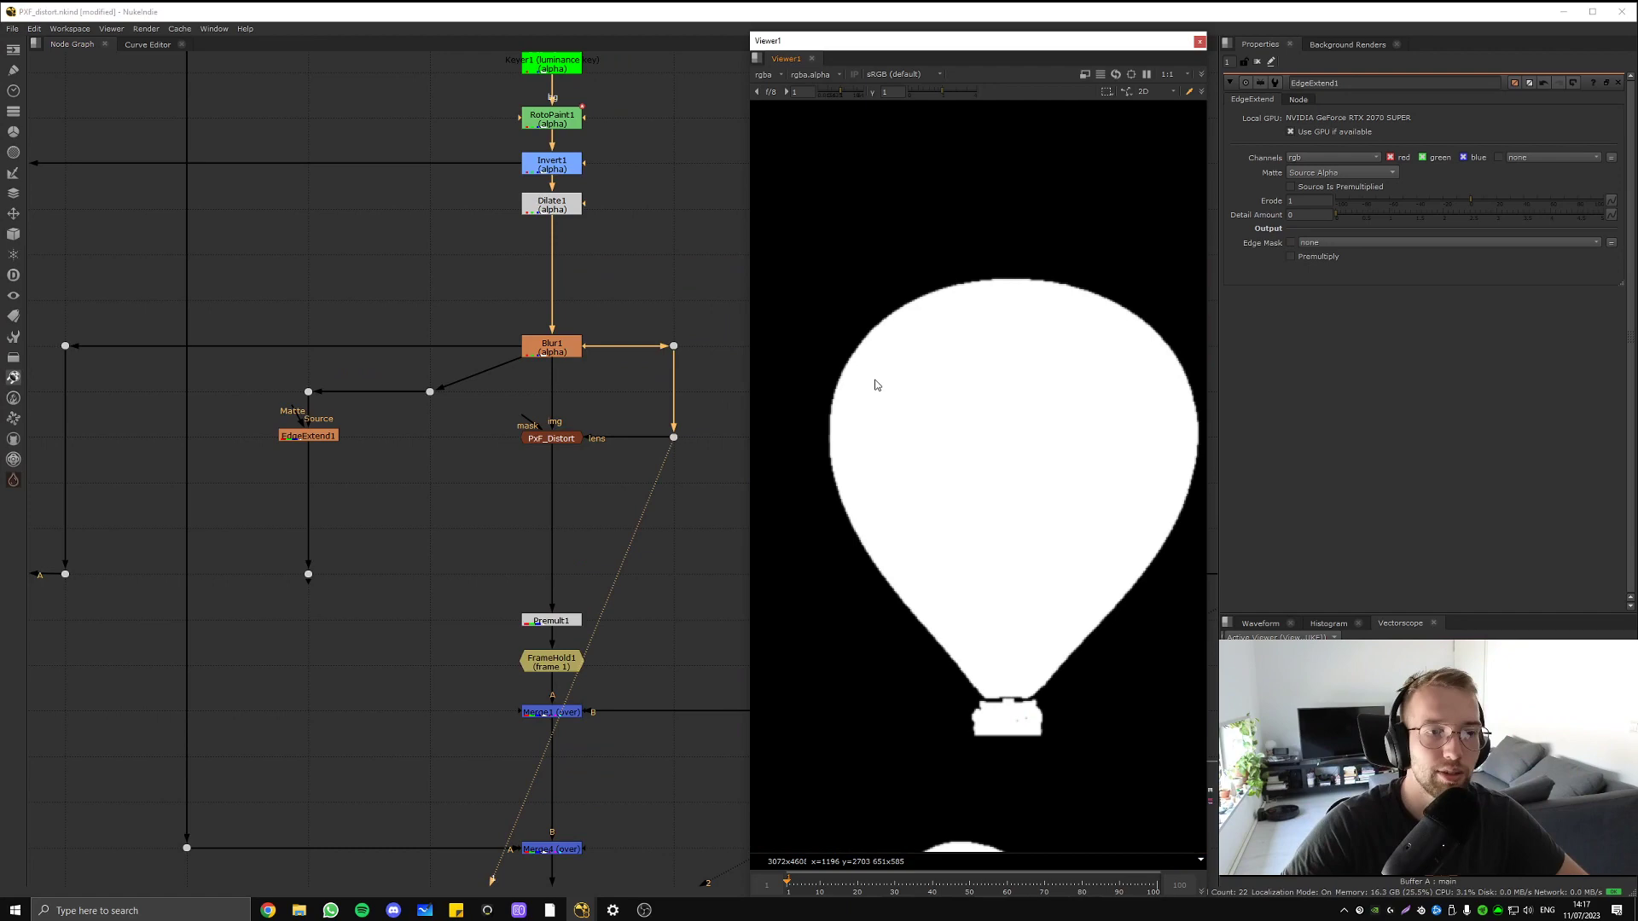
- Open PxF_Distort's properties and select the dot feeding its lens input
double_click(529, 439)
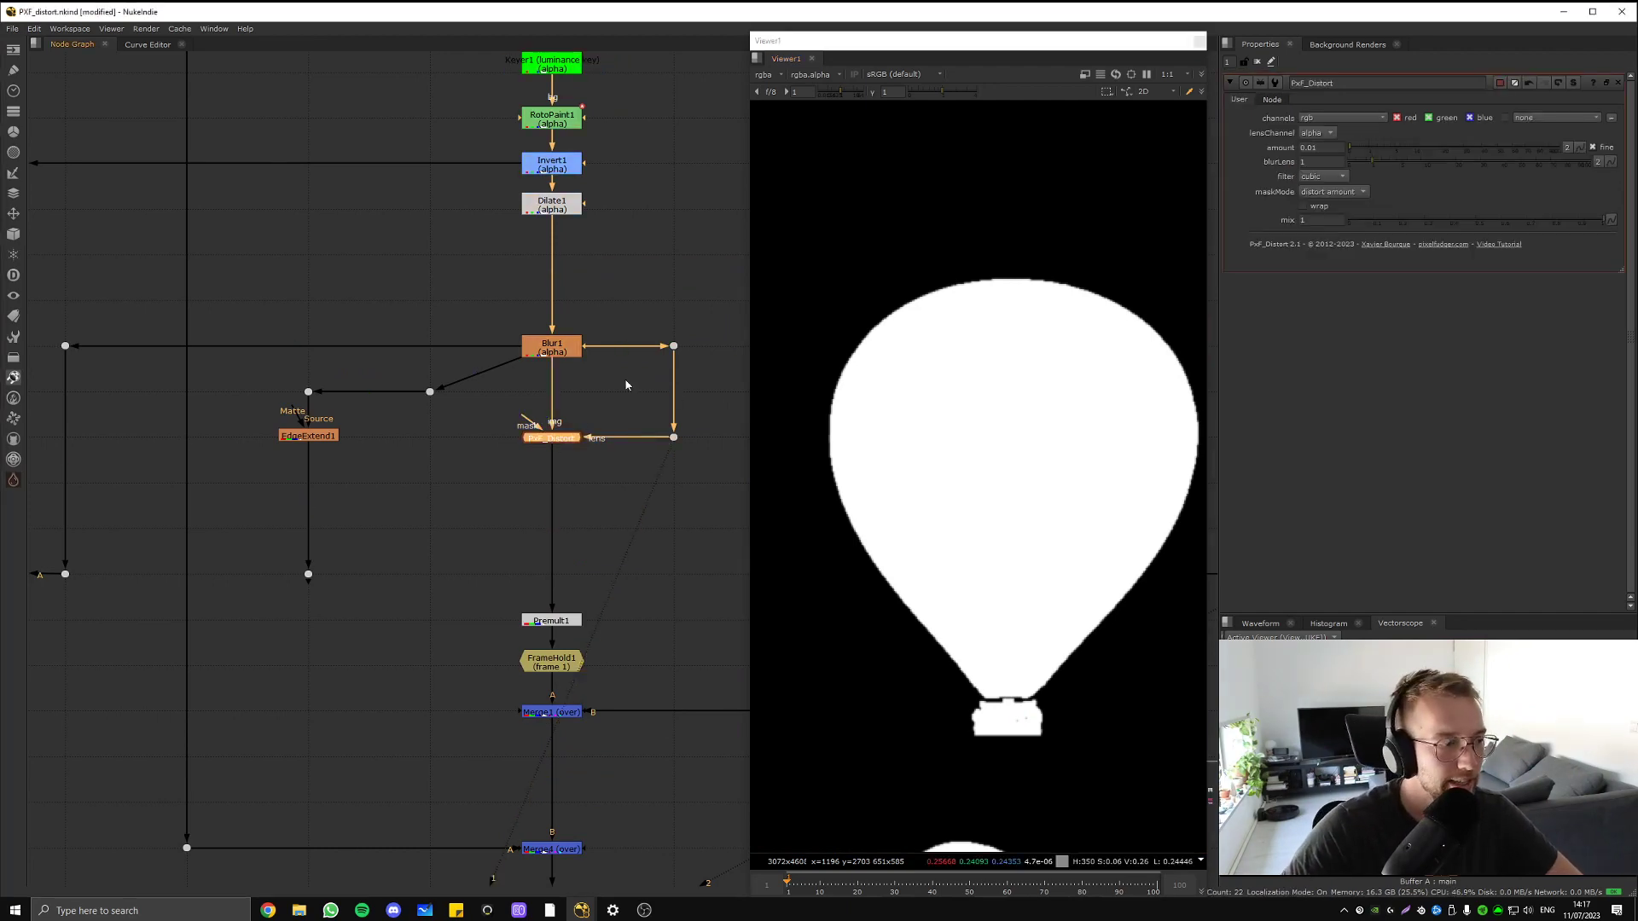
middle_drag(665, 411, 581, 395)
click(590, 421)
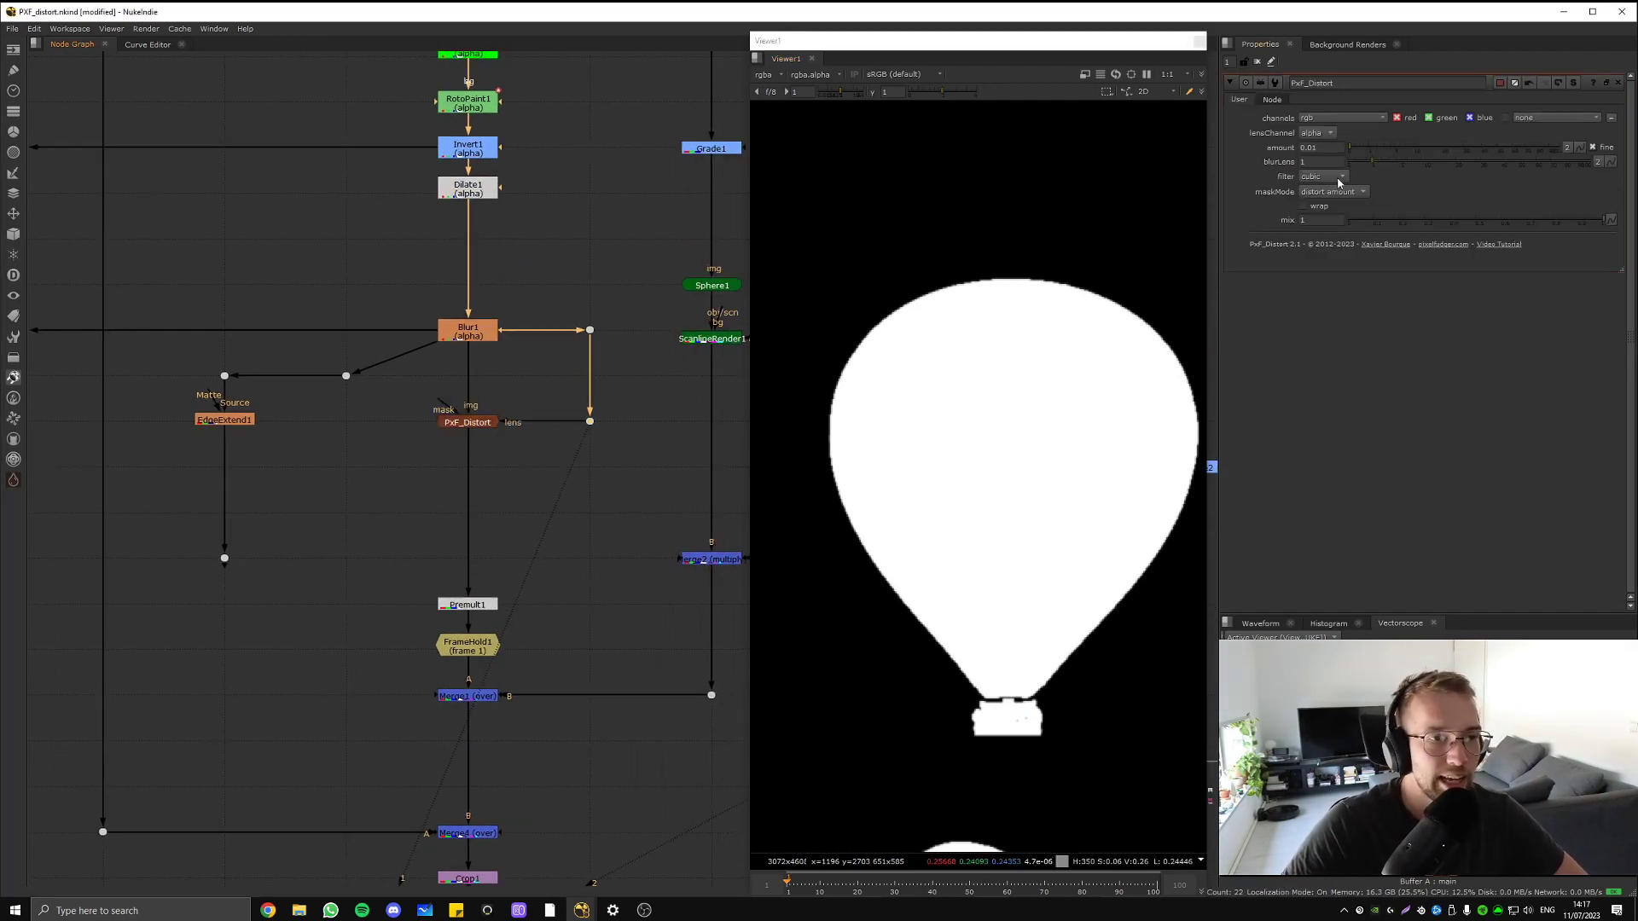
- View PxF_Distort's output in colour and try a larger distort amount before returning it to 0.01
click(1325, 148)
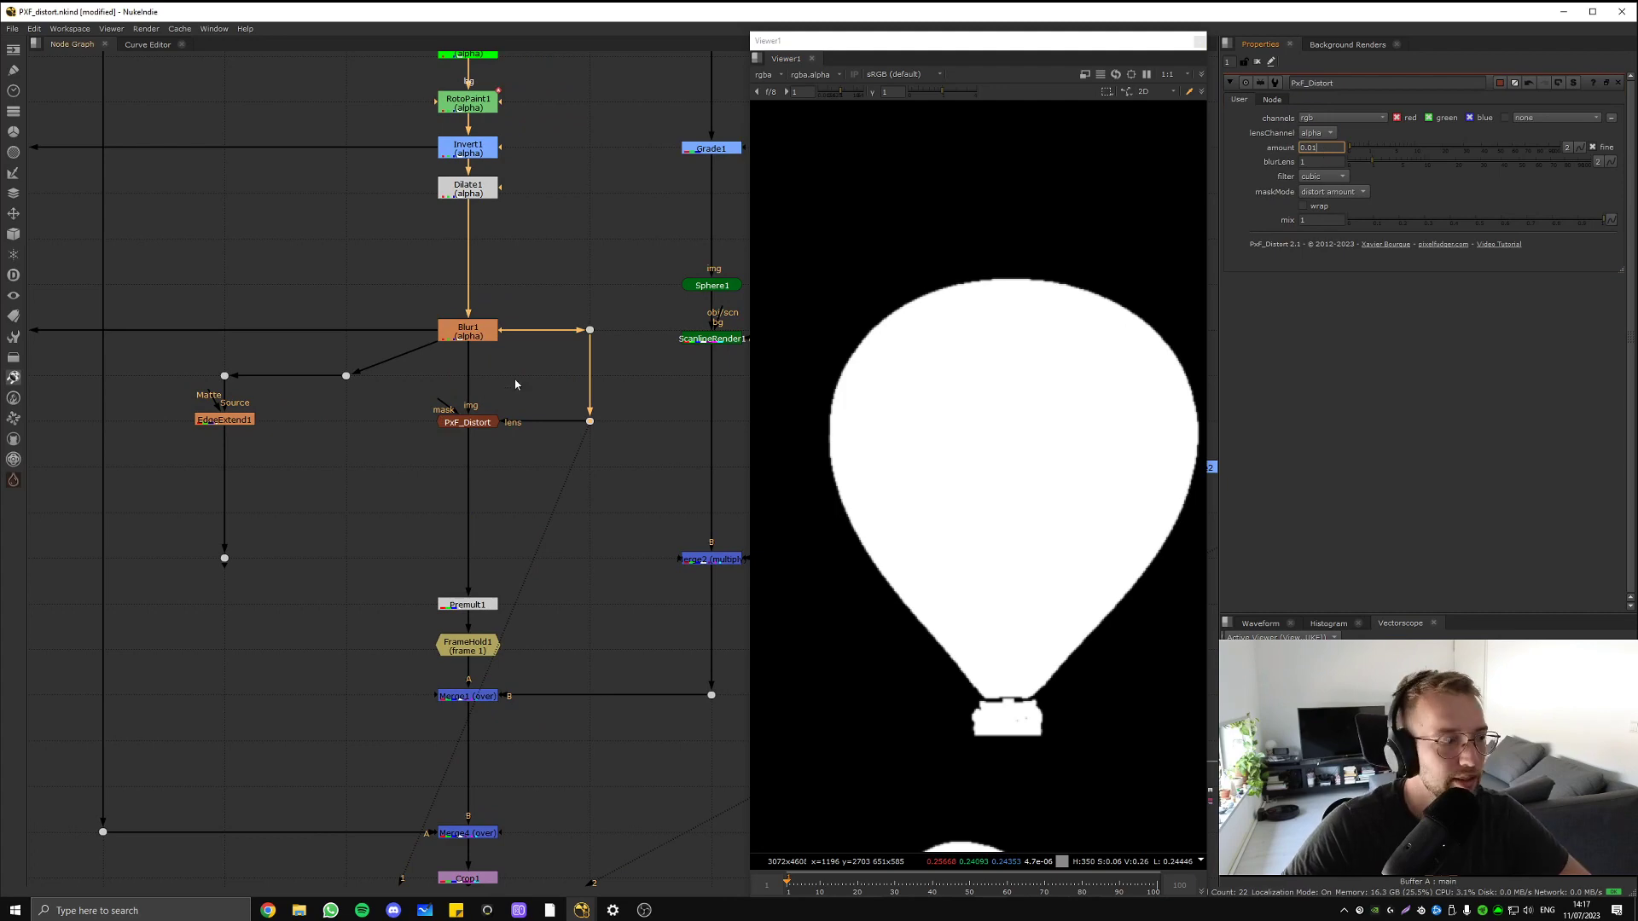
click(468, 422)
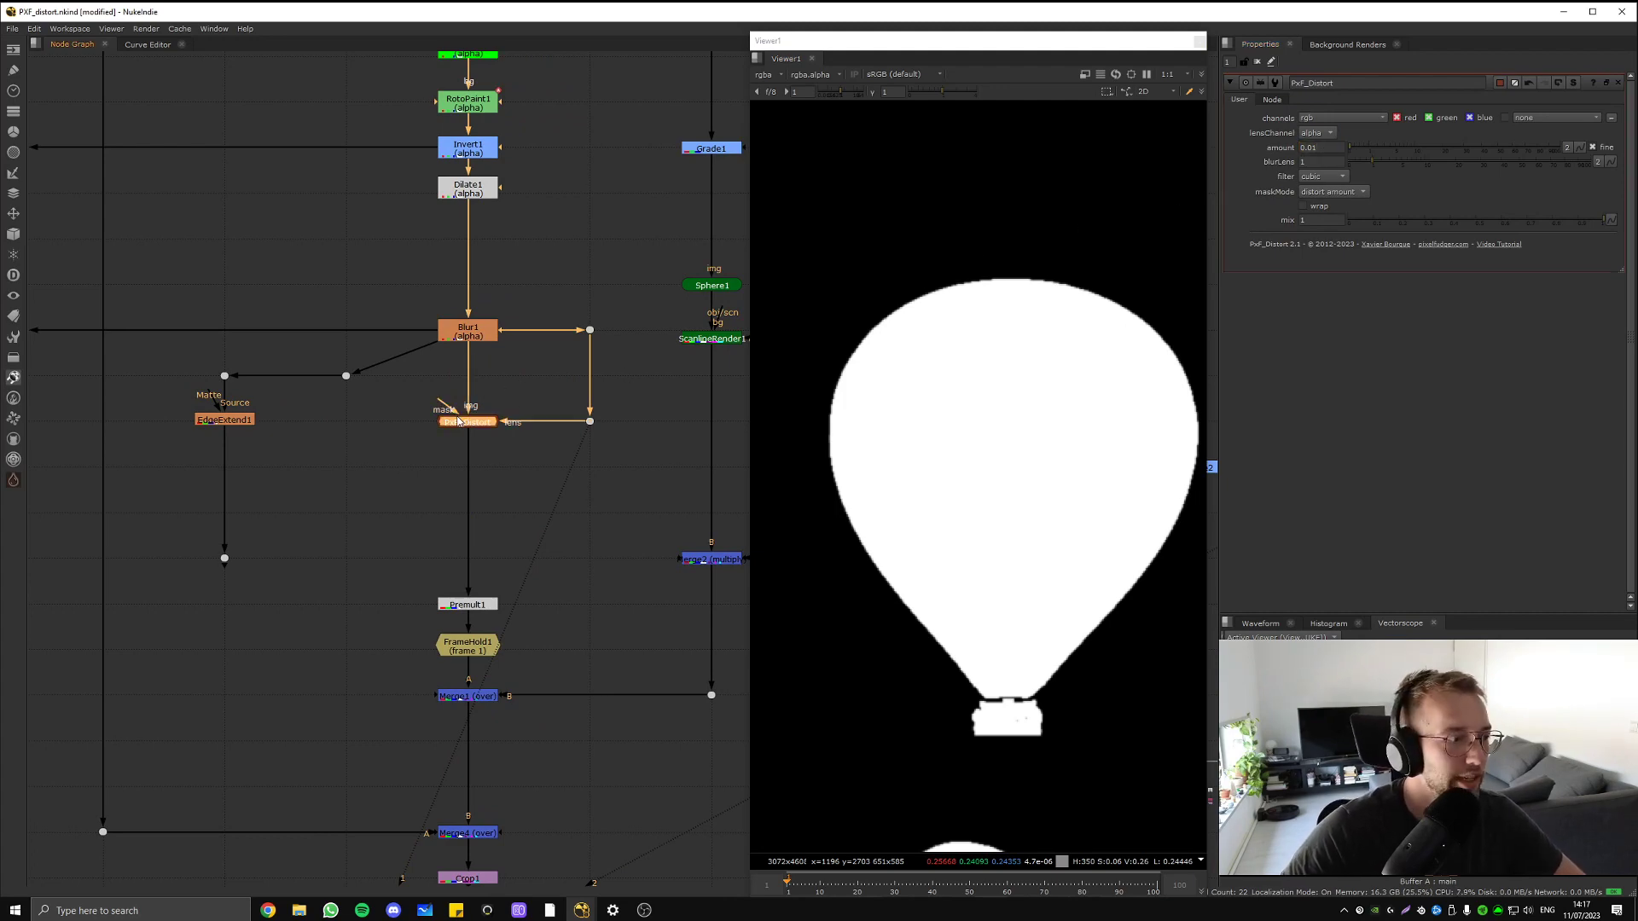
key(1)
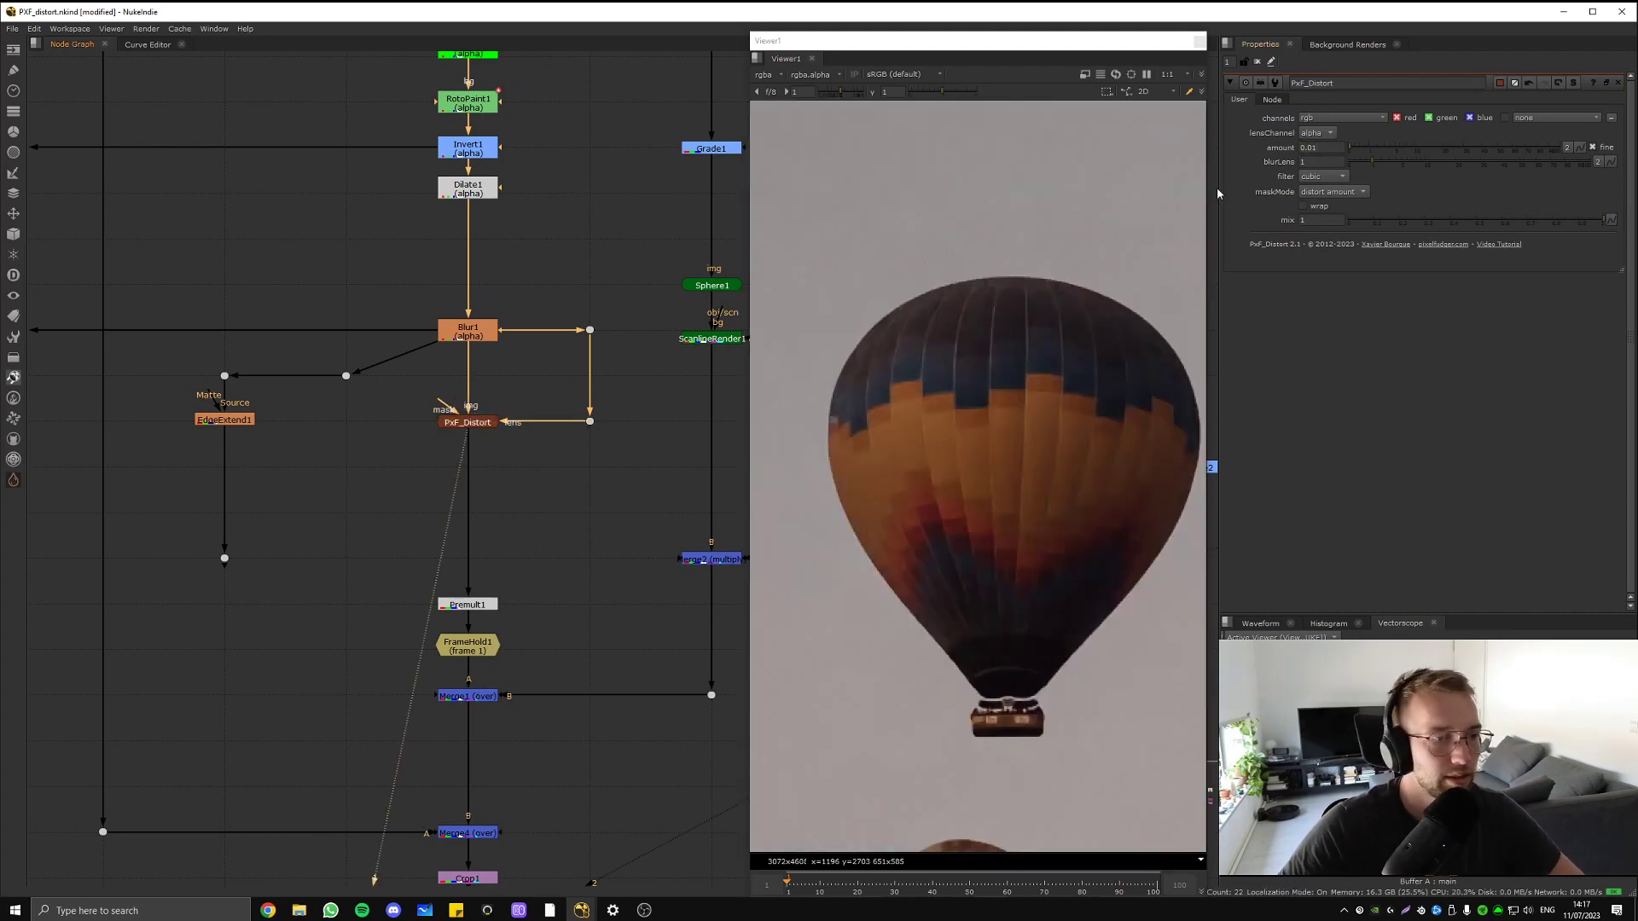
click(1350, 151)
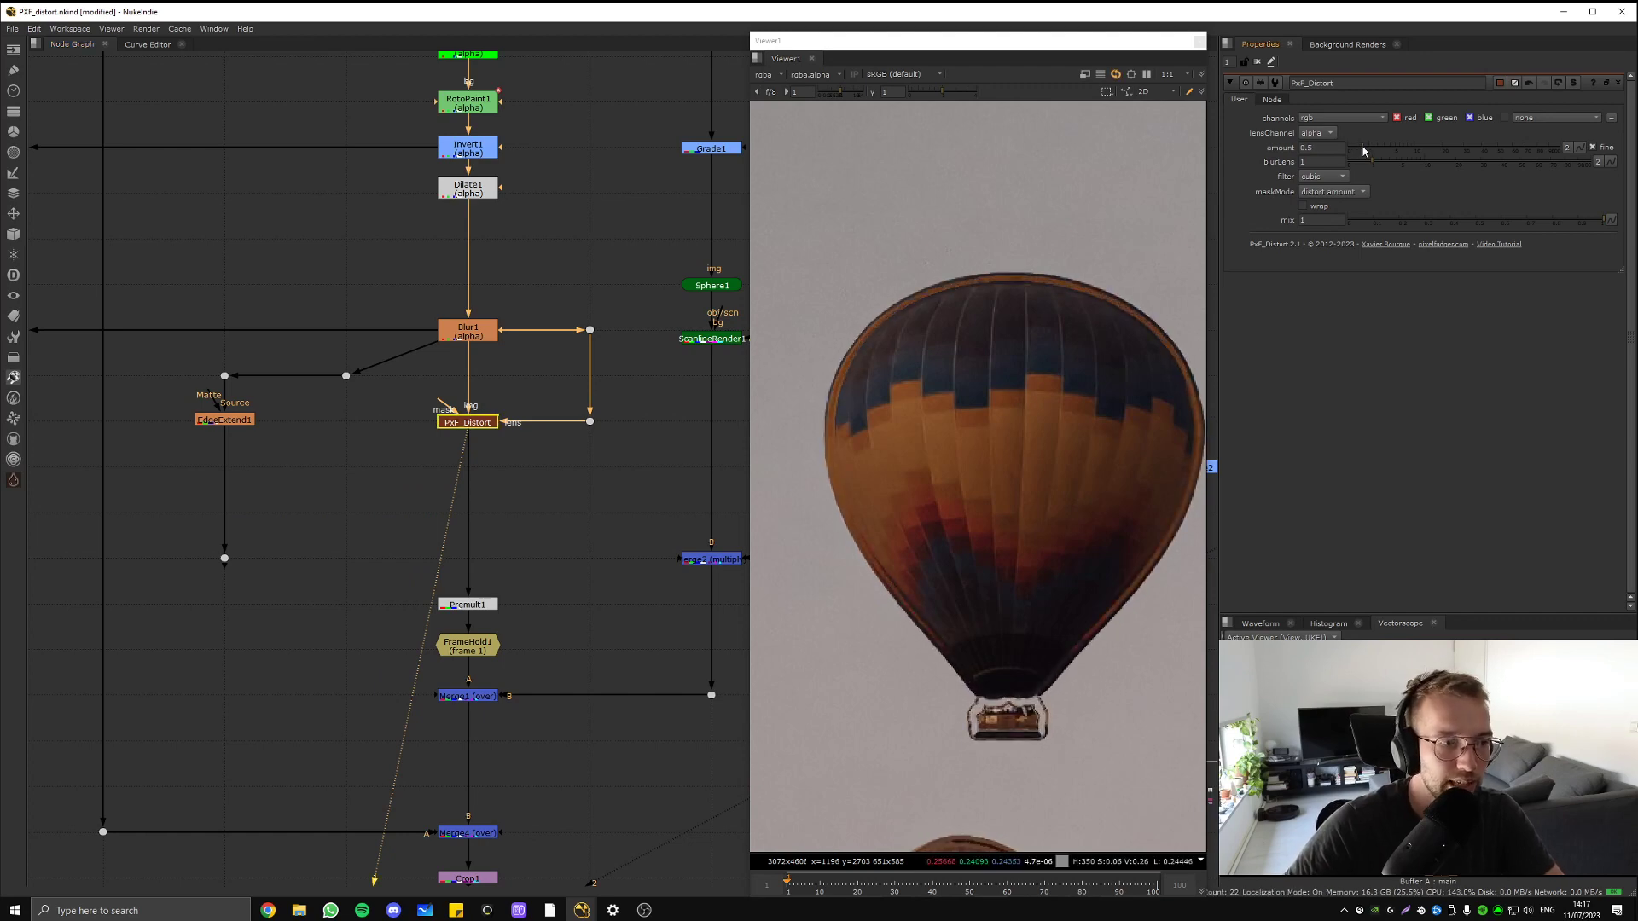
drag(1350, 151, 1350, 152)
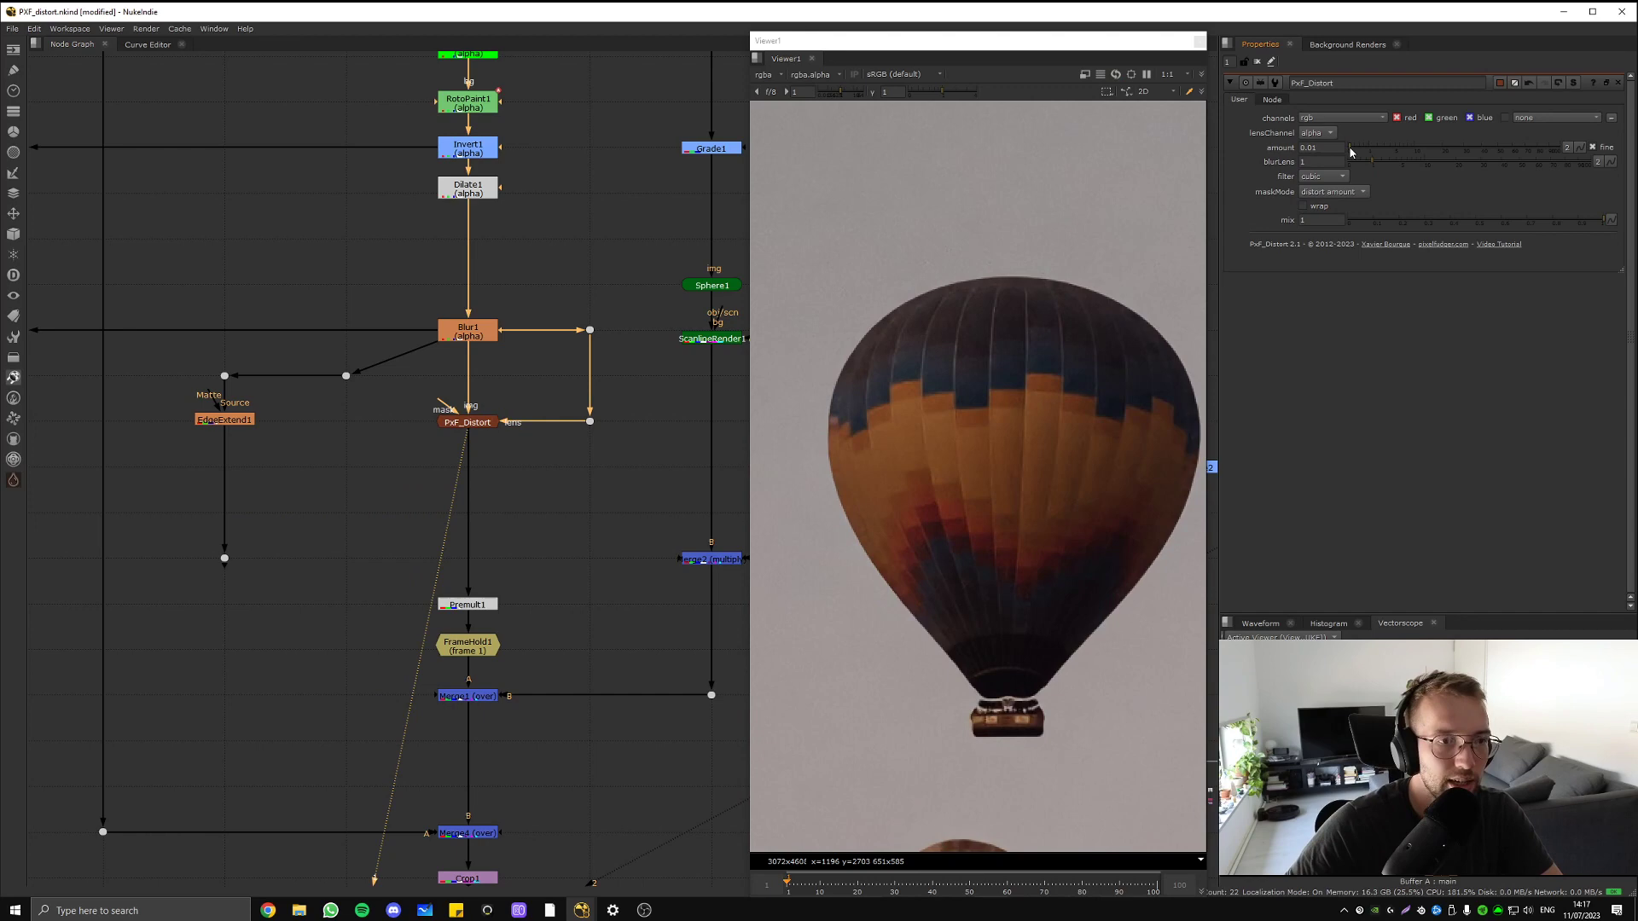
- Try a stronger PxF_Distort effect with blurLens at 25.5 and amount at 0.35
click(1313, 148)
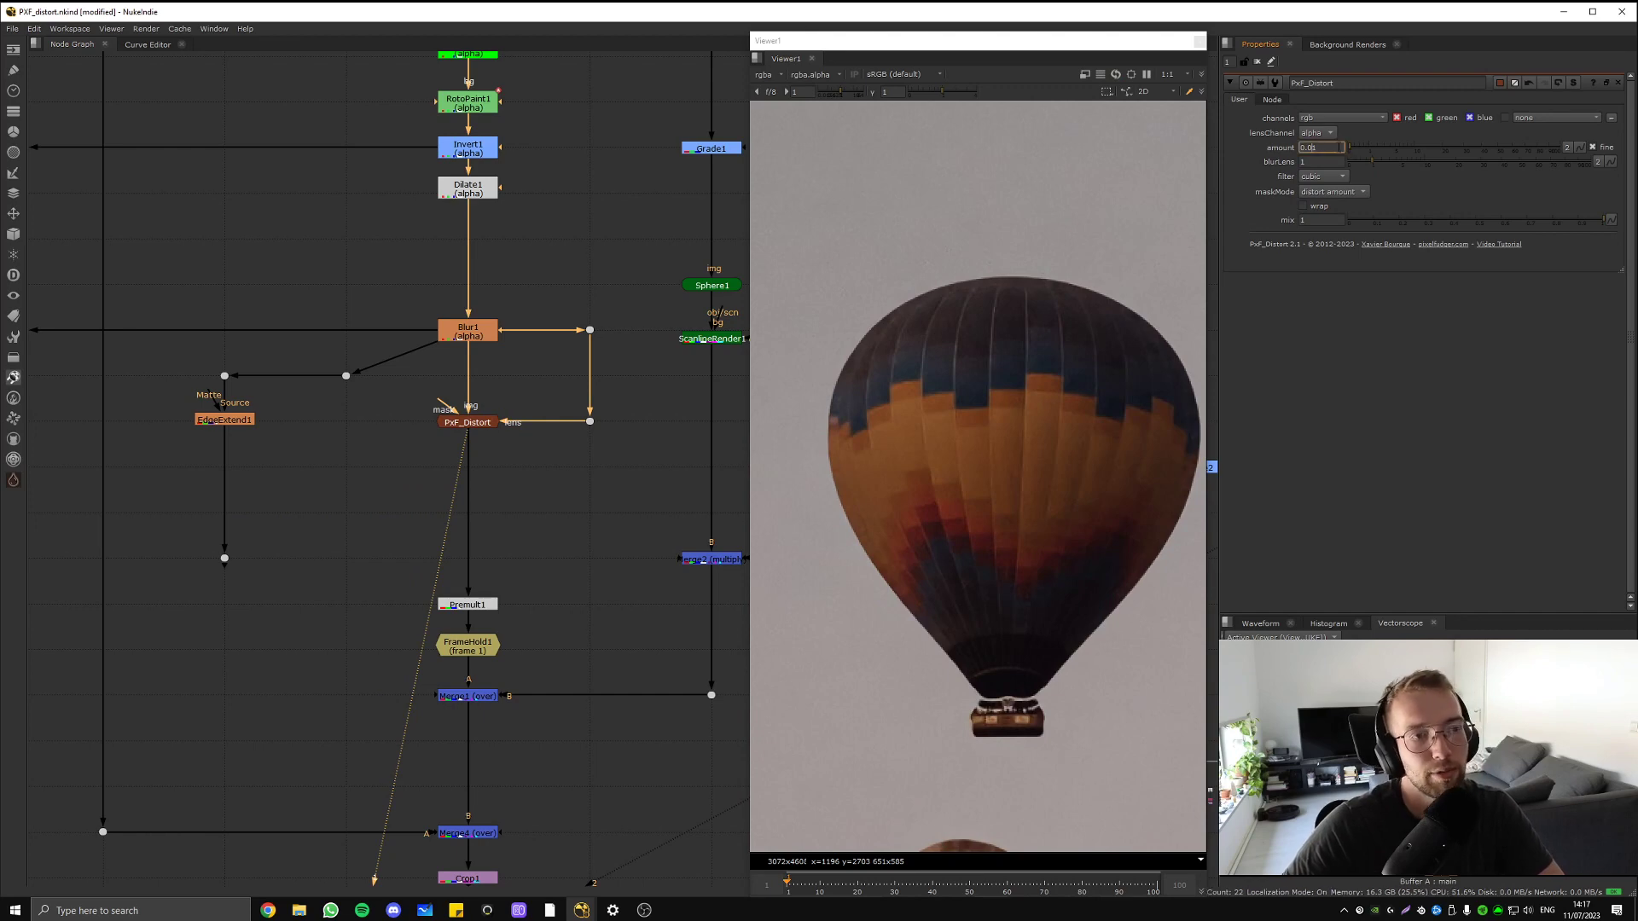
drag(1349, 146, 1460, 159)
click(1362, 148)
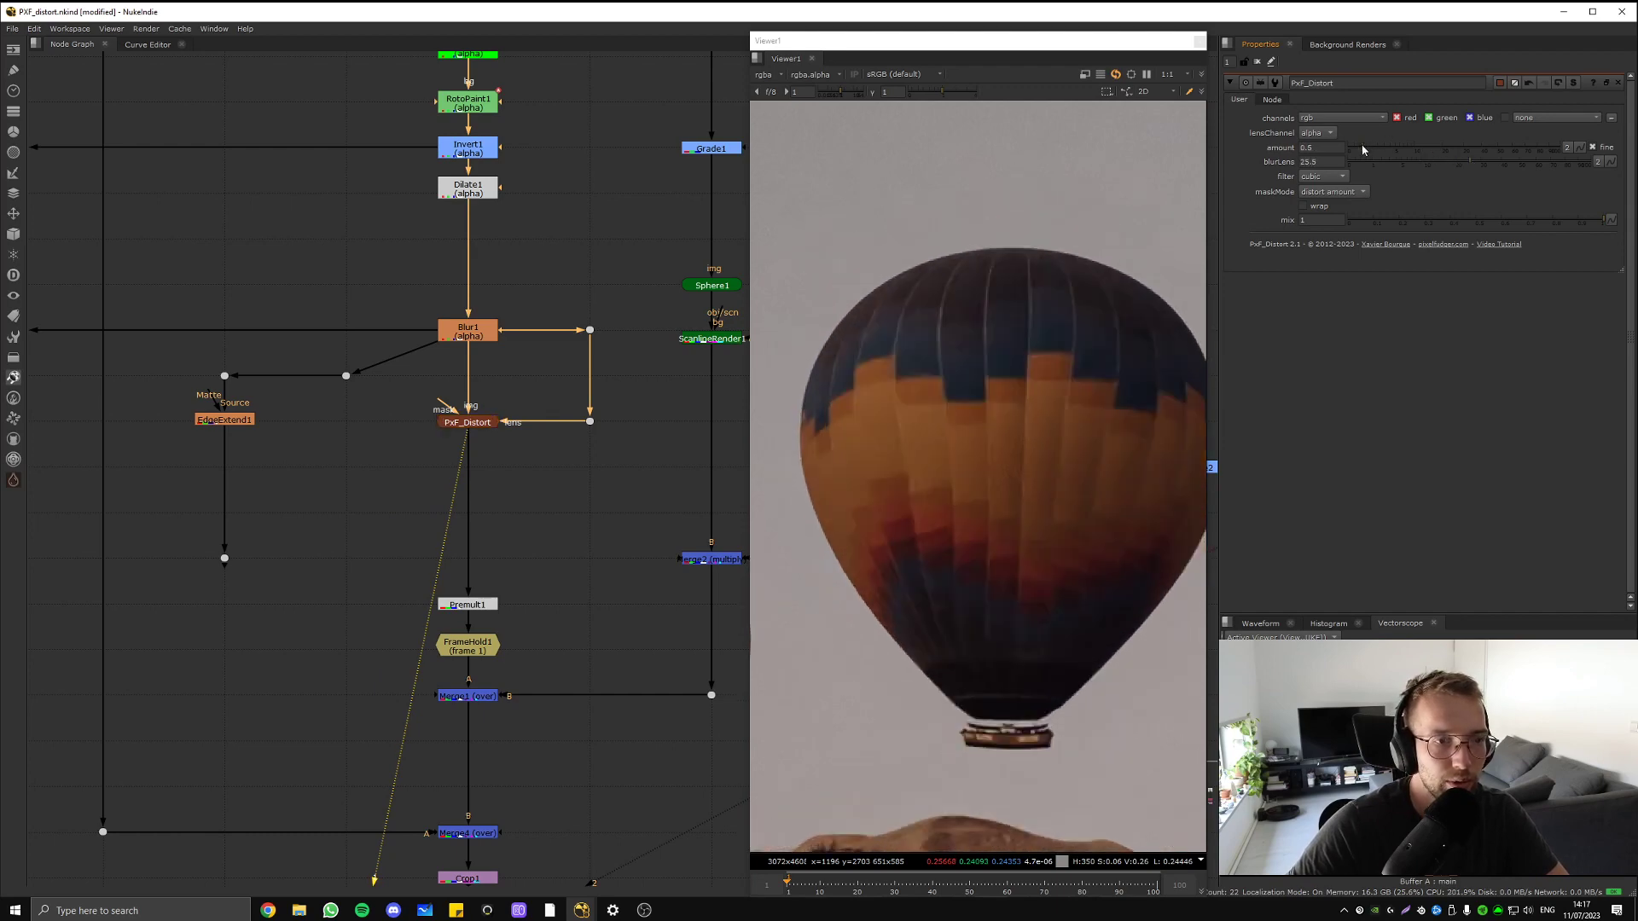
drag(1362, 150, 1361, 151)
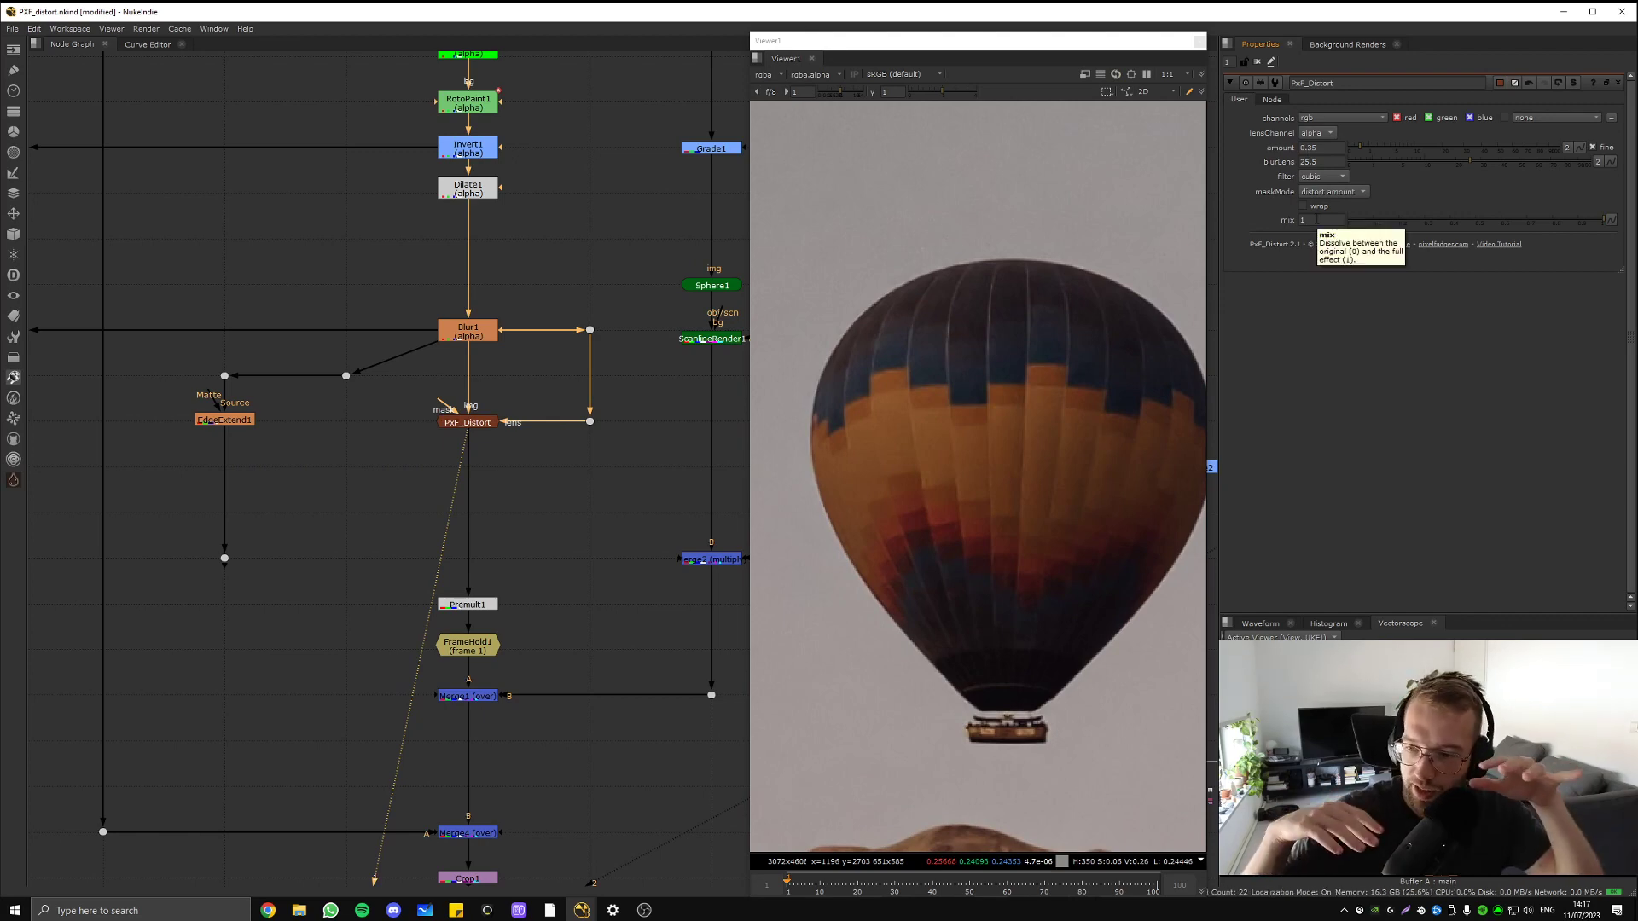
- Select PxF_Distort and reset its amount to 0.01 and its blurLens to 1
click(468, 422)
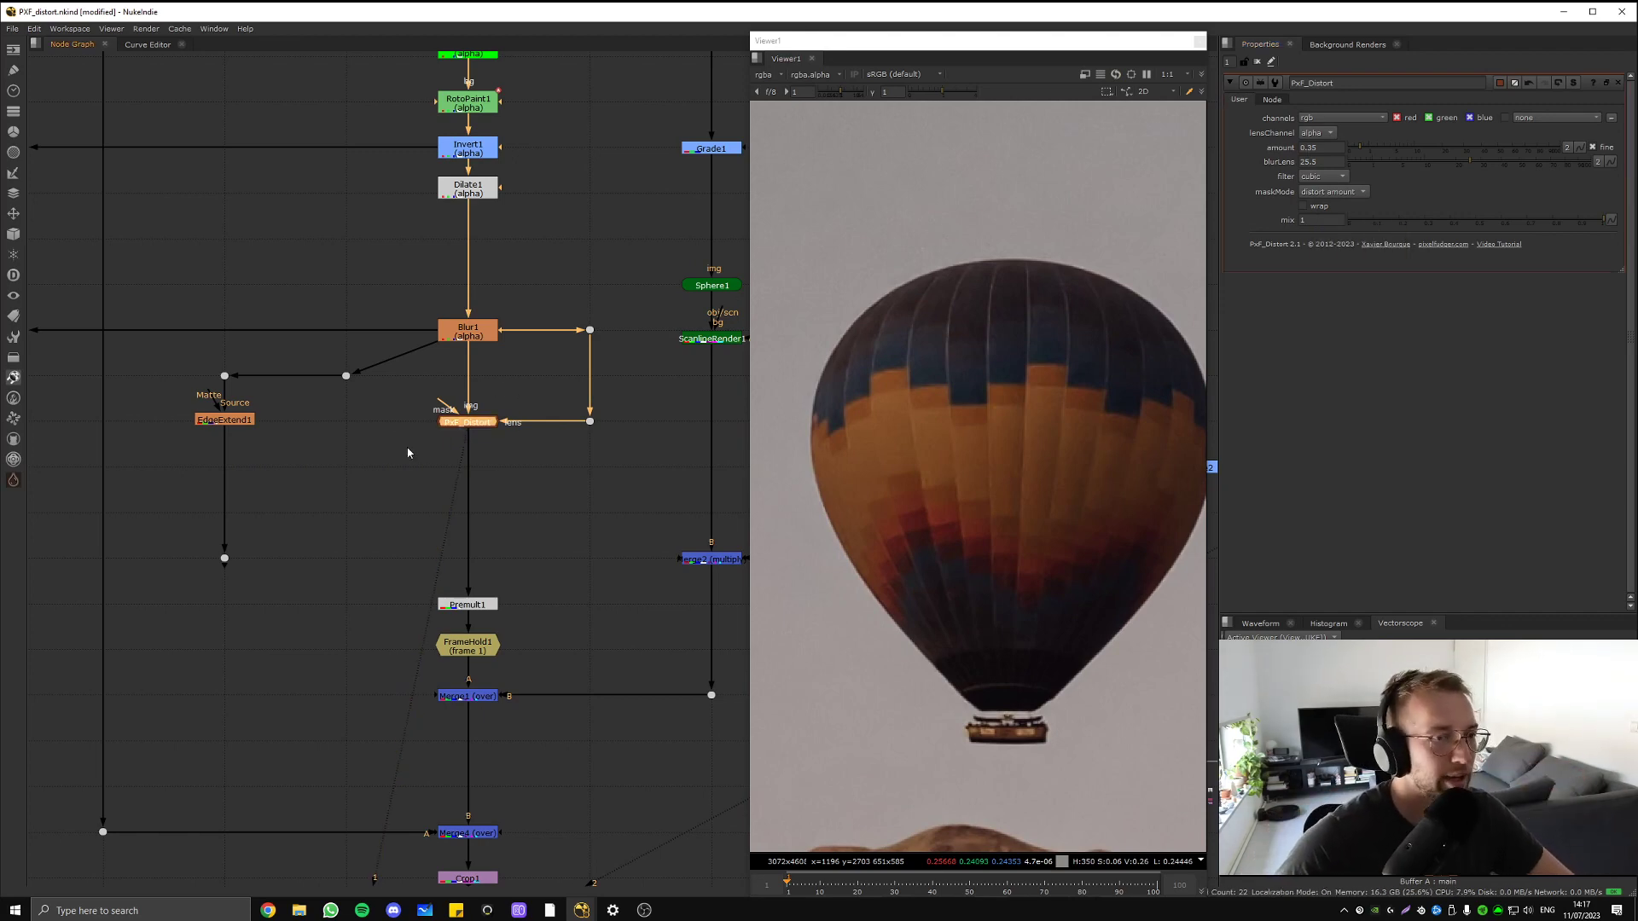
double_click(1330, 148)
text(0.01)
double_click(1331, 161)
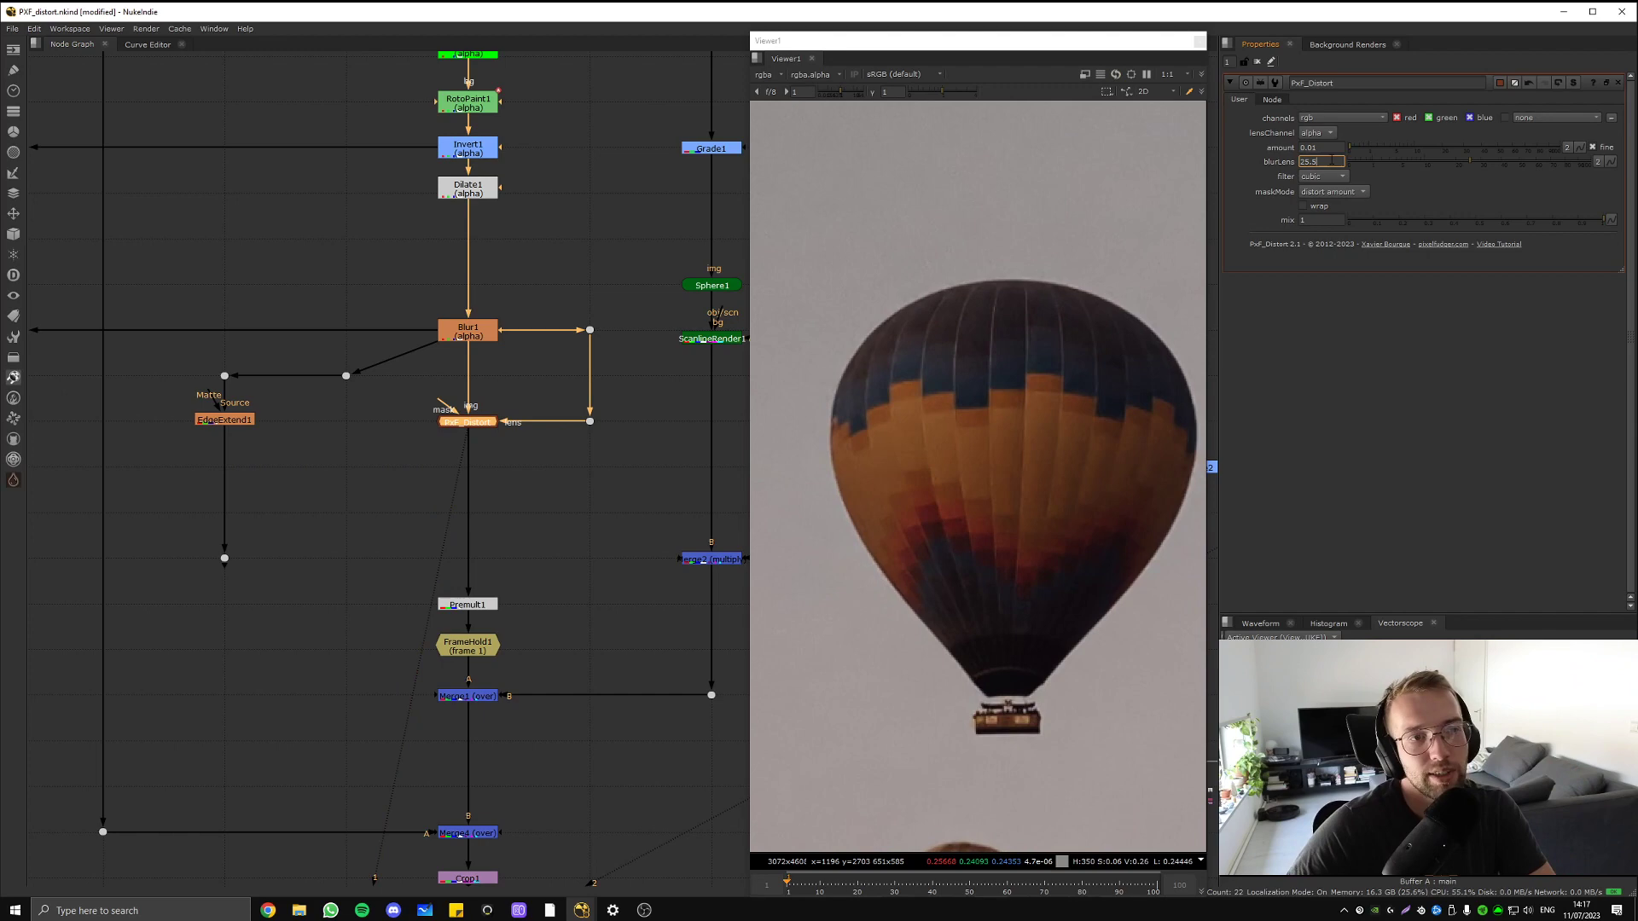
key(Return)
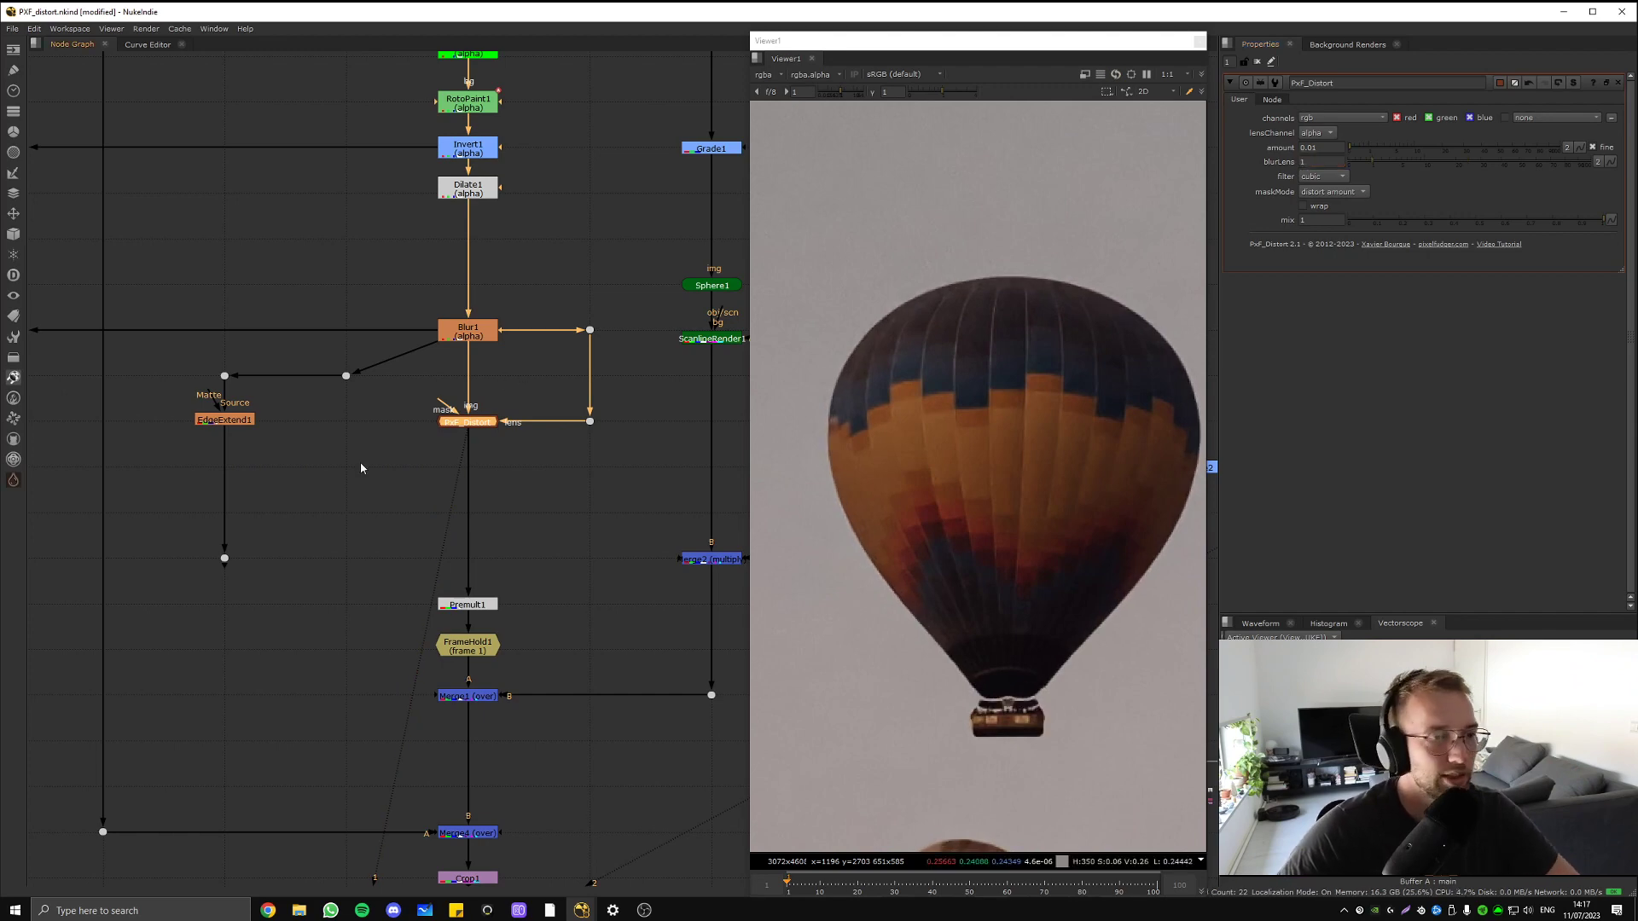
- Toggle PxF_Distort off and on to compare the balloon's edge with and without the distortion
key(d)
key(d)
key(d)
key(d)
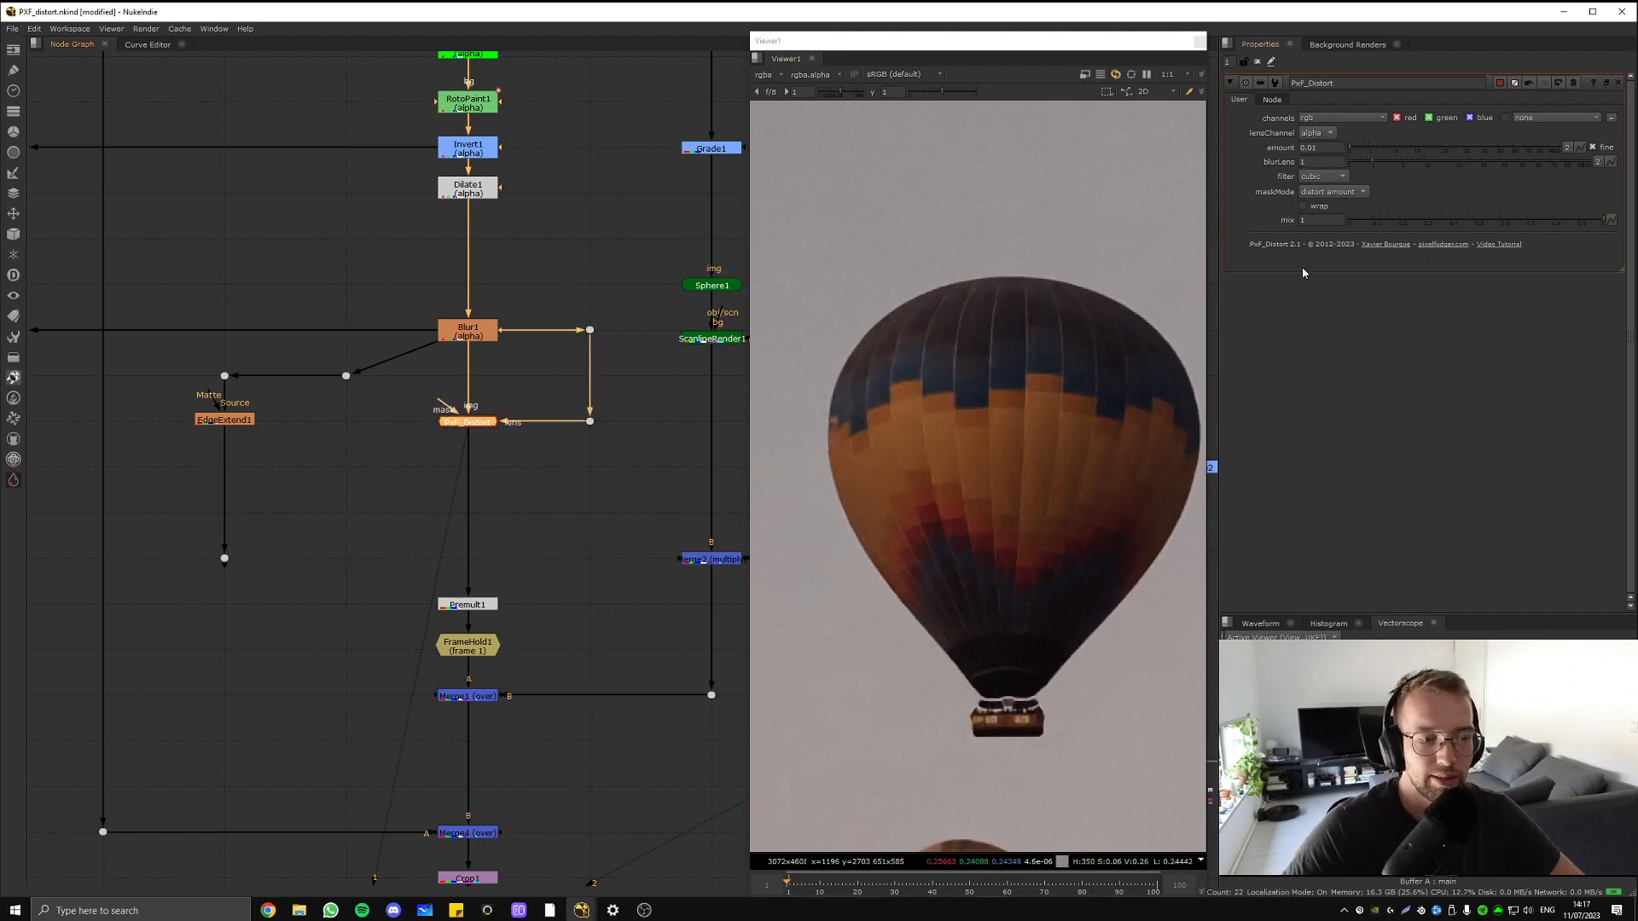
- Try blurLens 2 and amount 0.02 on PxF_Distort and compare against the node disabled
click(1321, 162)
key(Up)
click(1321, 147)
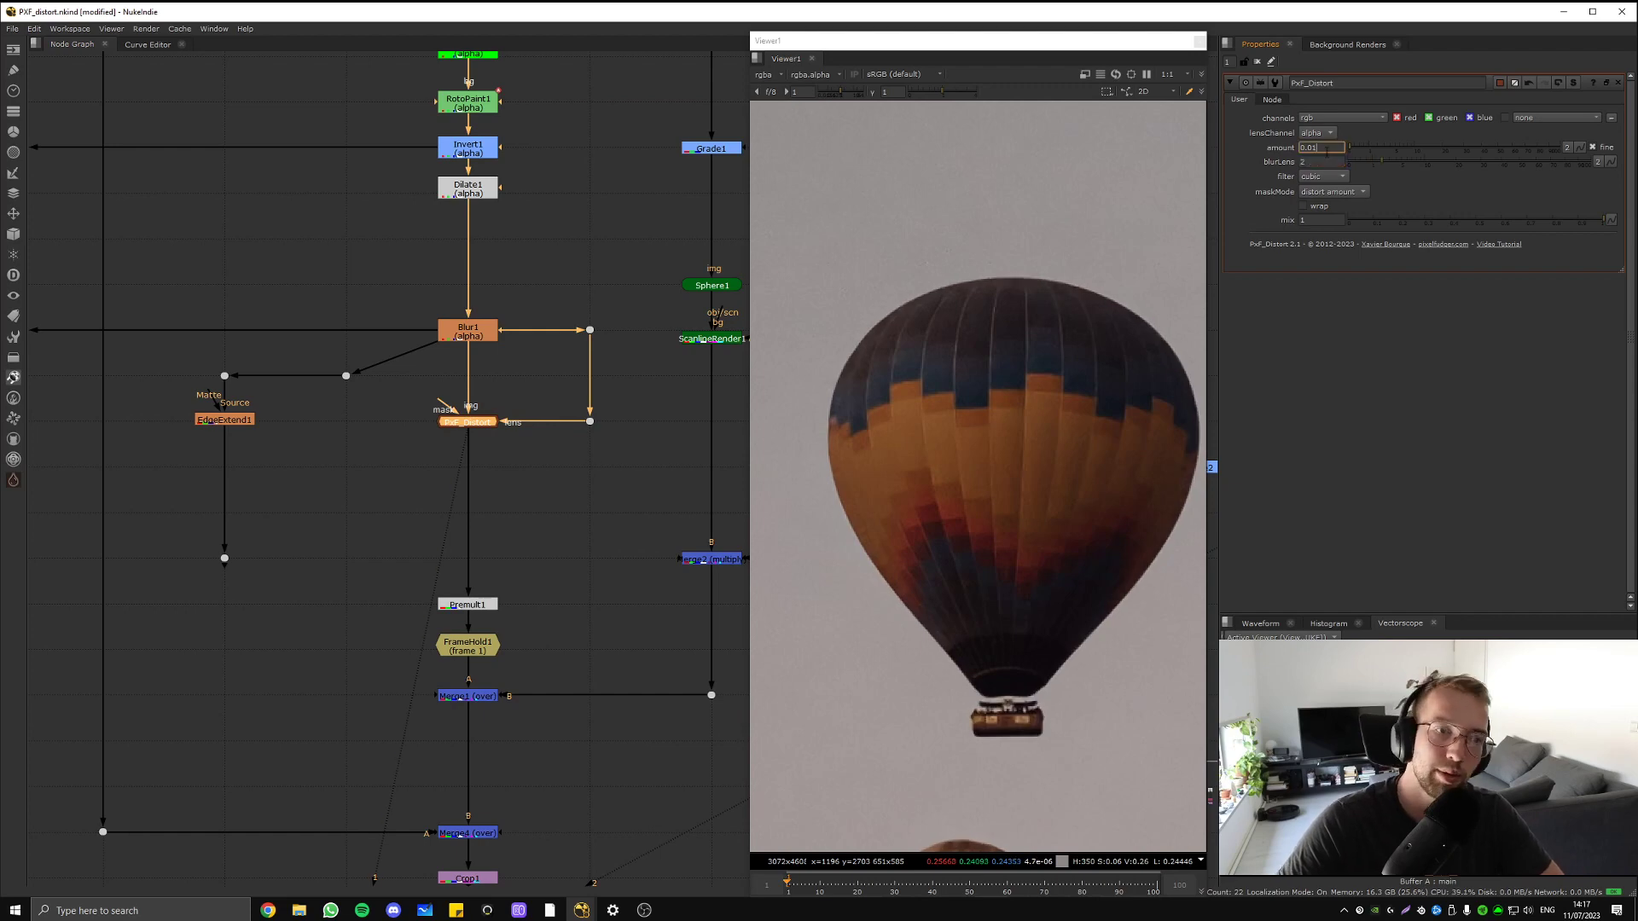
key(Up)
key(d)
key(d)
key(d)
key(d)
key(d)
key(d)
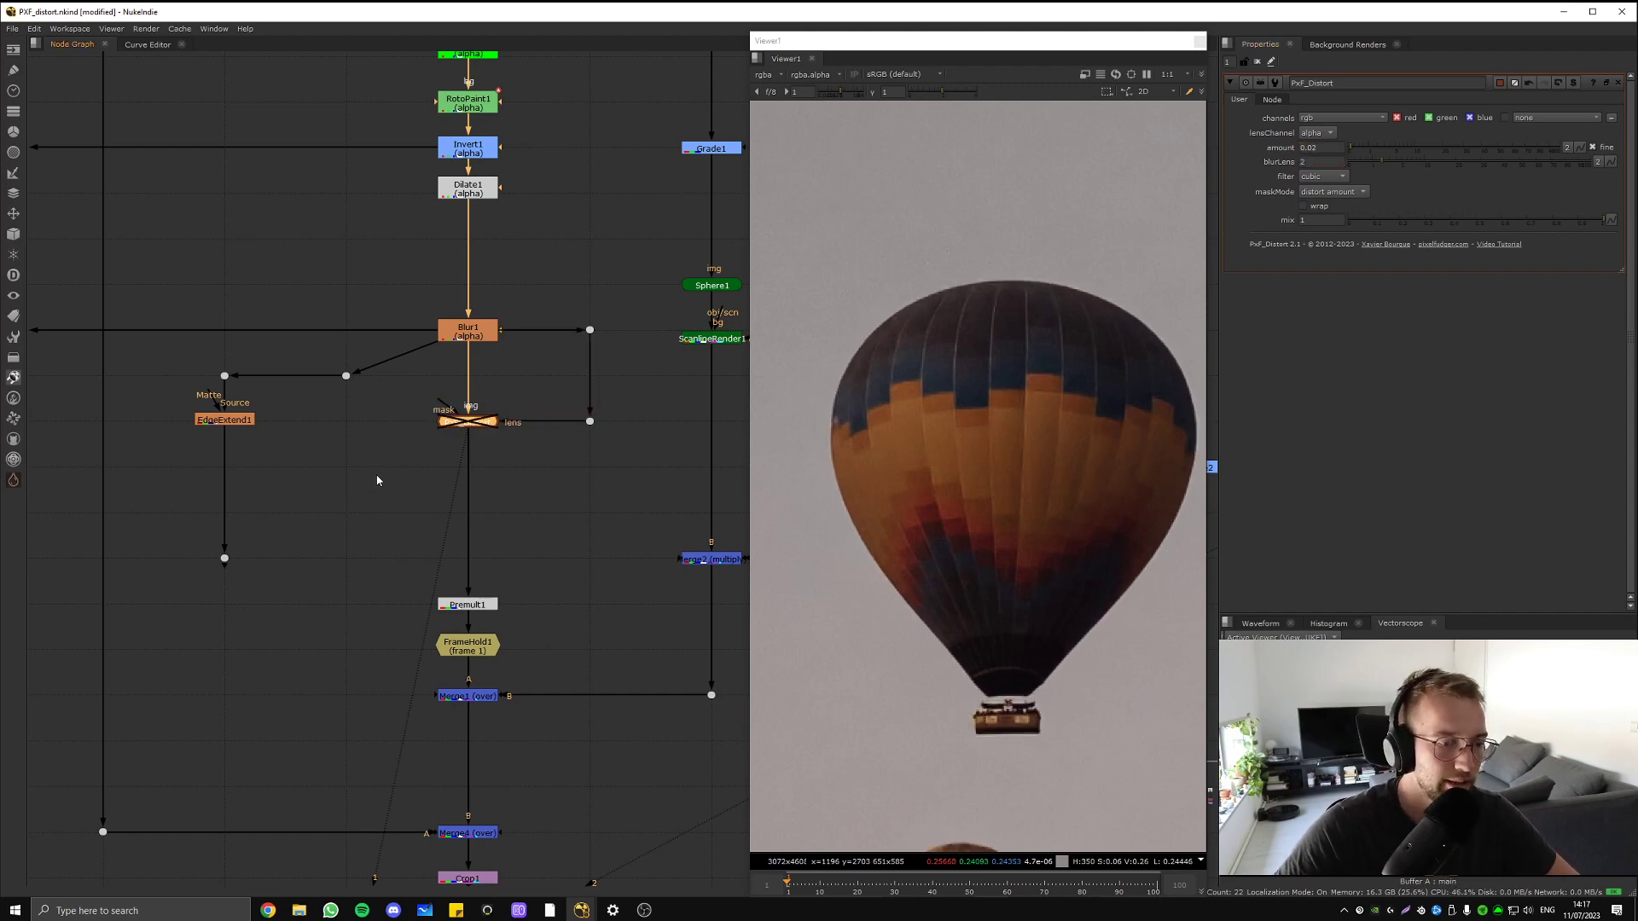
- Set PxF_Distort's blurLens back to 1 and its amount back to 0.01
click(1322, 161)
key(Down)
click(1321, 147)
key(Down)
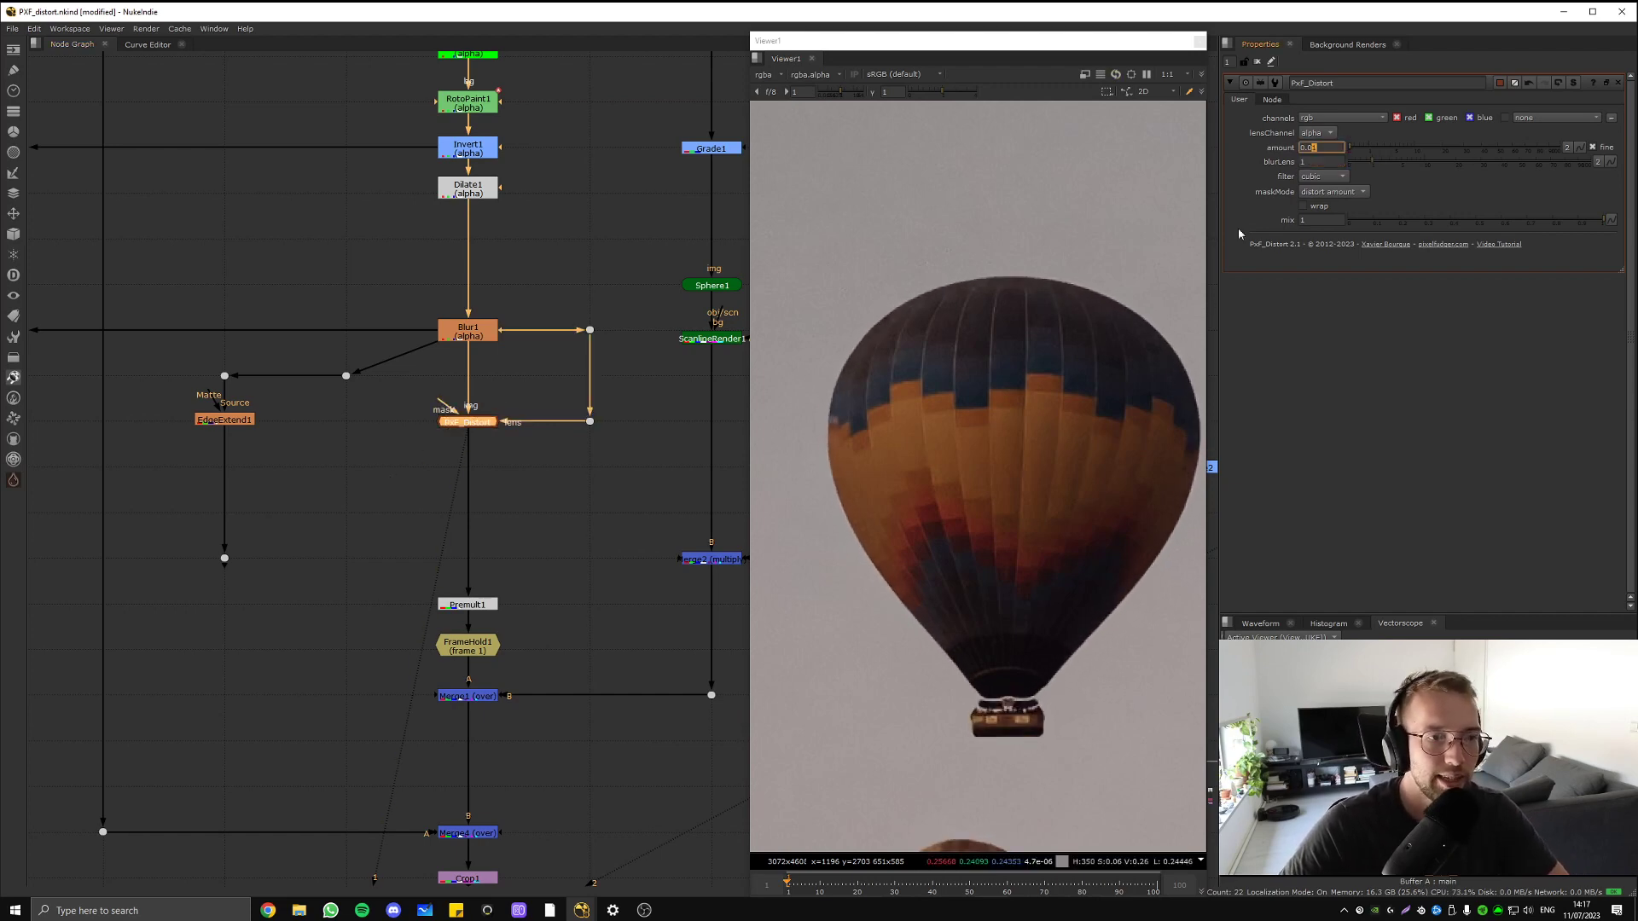
- Compare PxF_Distort enabled and disabled up close on the balloon's basket and on the neighbouring balloon edges
key(d)
key(d)
middle_drag(1000, 614, 1016, 273)
scroll(1026, 296, up, 6)
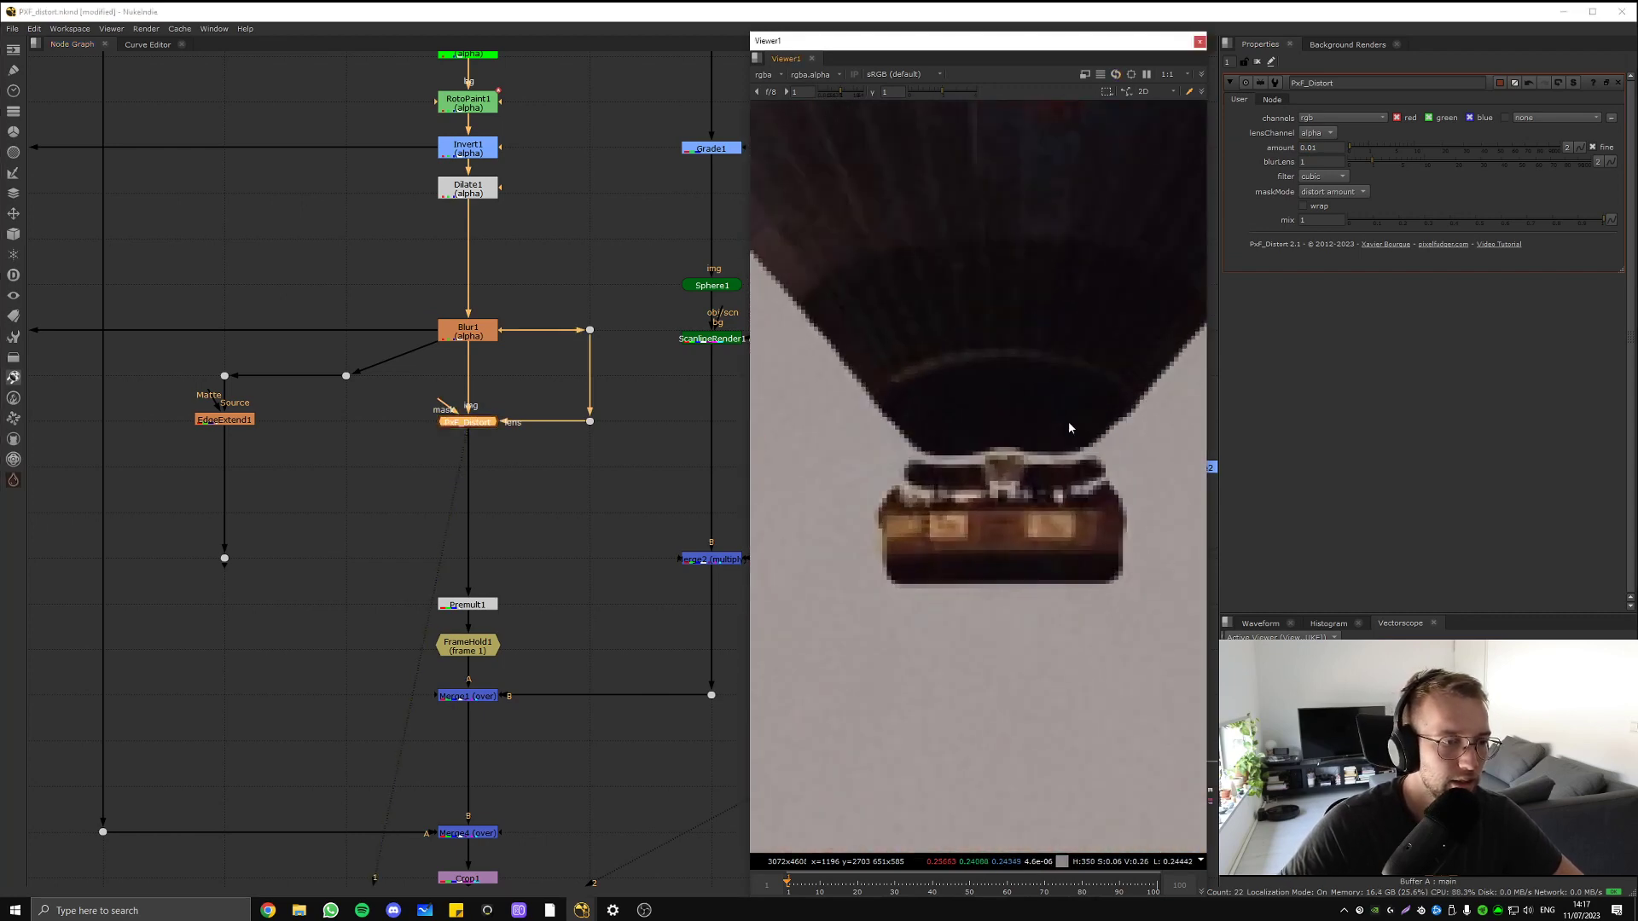
key(d)
key(d)
key(d)
scroll(1066, 478, down, 3)
scroll(998, 453, up, 6)
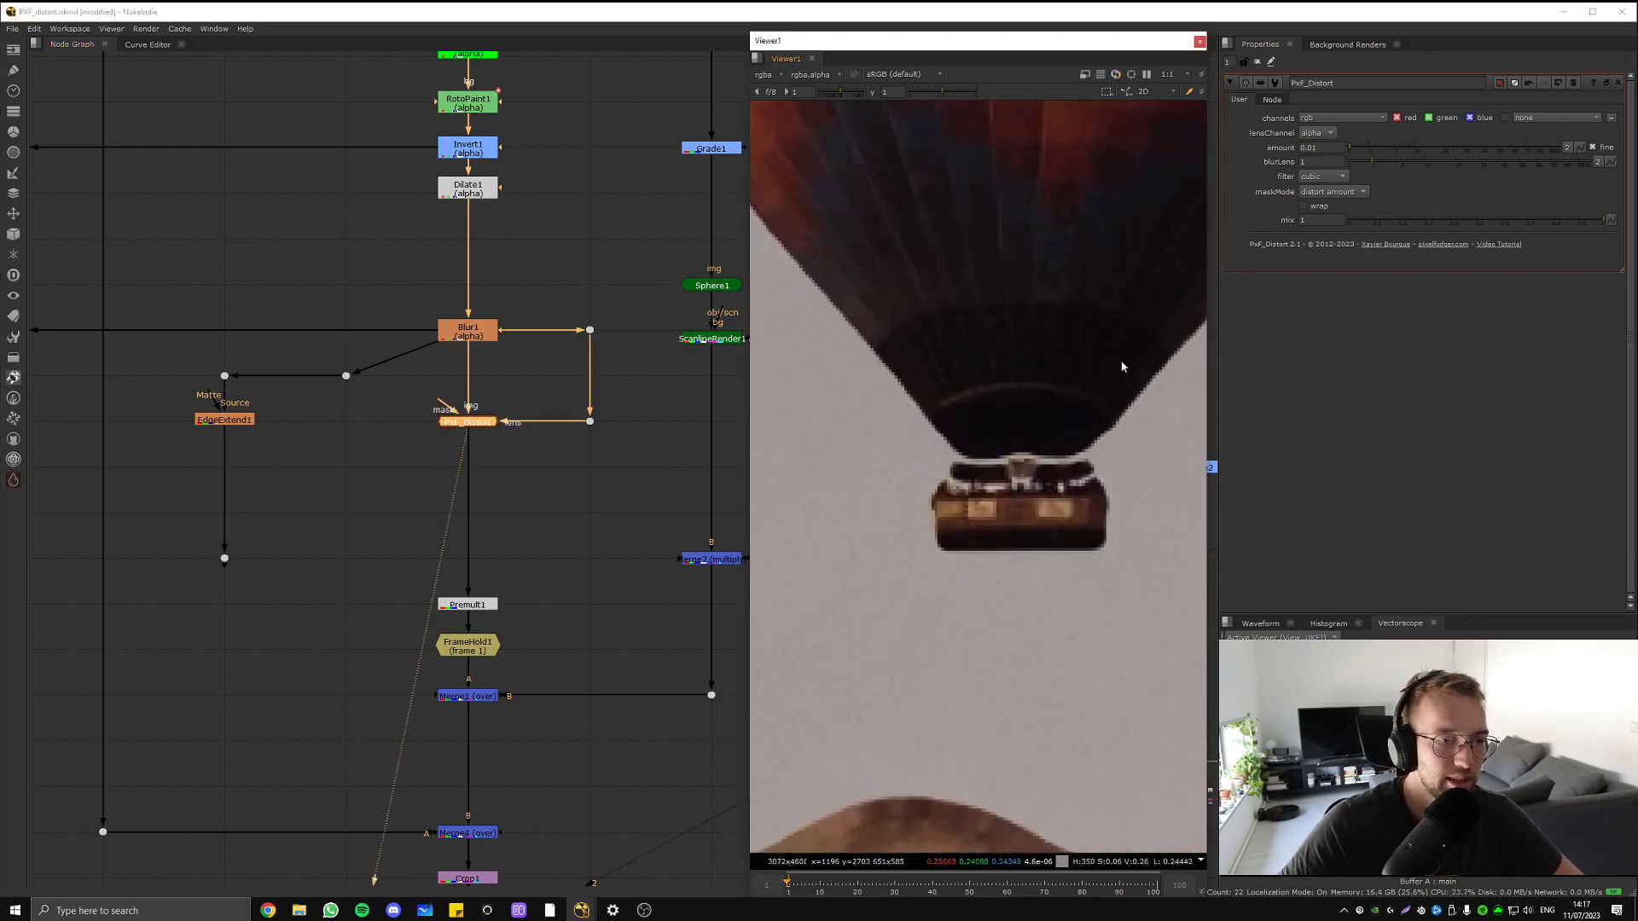
key(d)
scroll(1005, 401, down, 5)
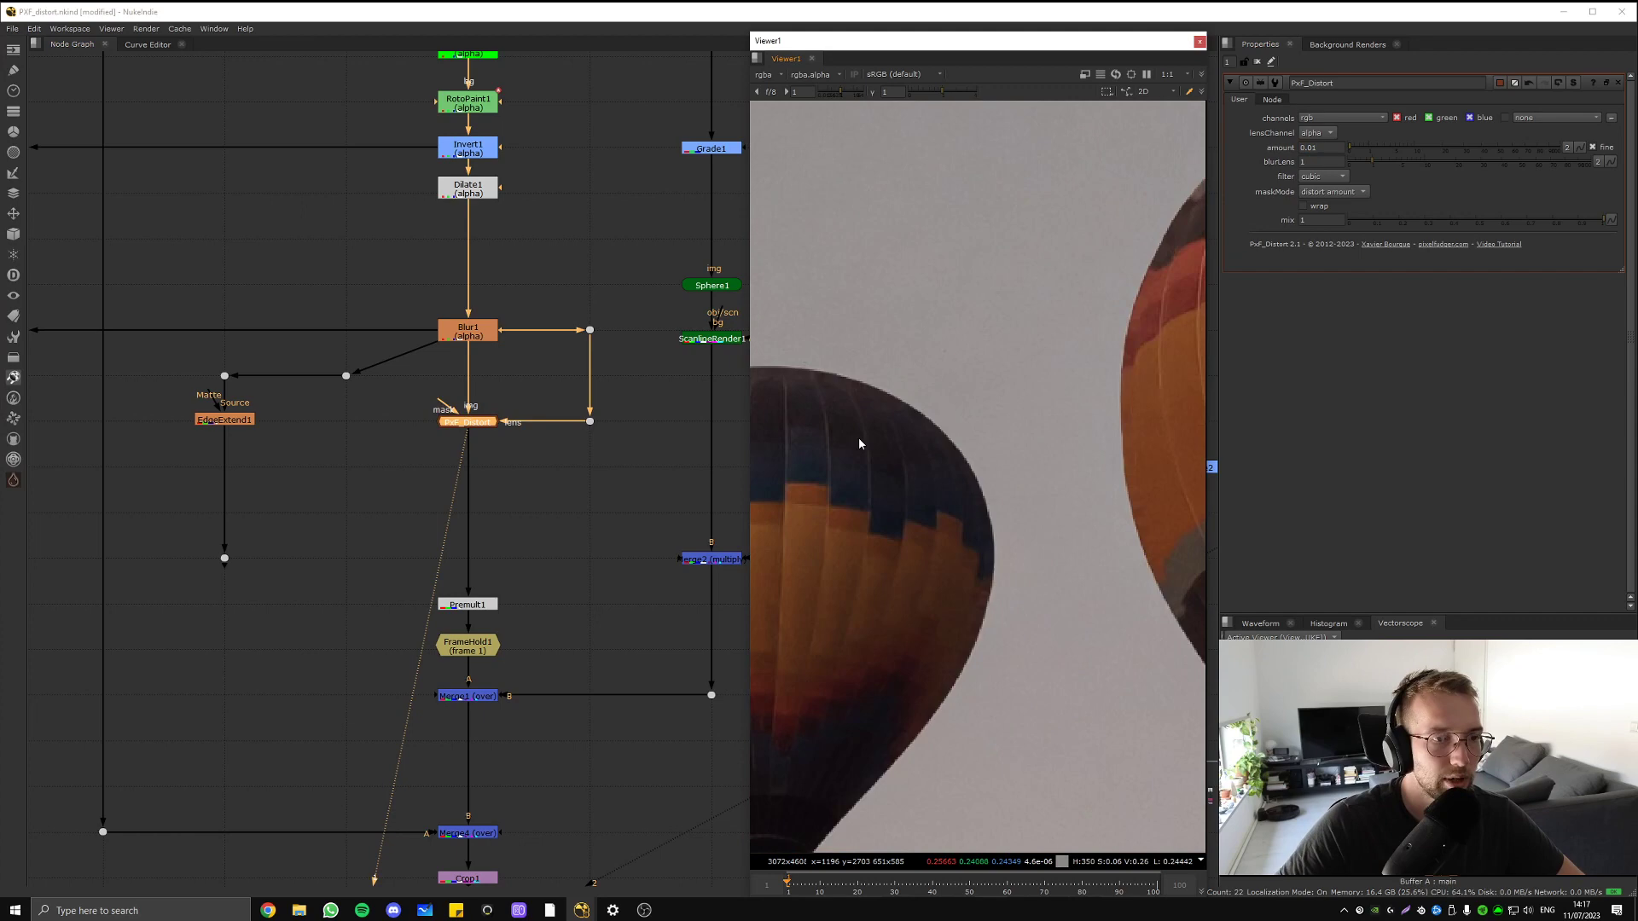
scroll(938, 443, up, 3)
key(d)
key(d)
middle_drag(964, 513, 975, 239)
- View Premult1's output, followed by the over merge that places it on the new sky
drag(546, 522, 390, 609)
key(1)
middle_drag(602, 590, 495, 412)
drag(443, 493, 315, 625)
key(1)
middle_drag(506, 599, 504, 362)
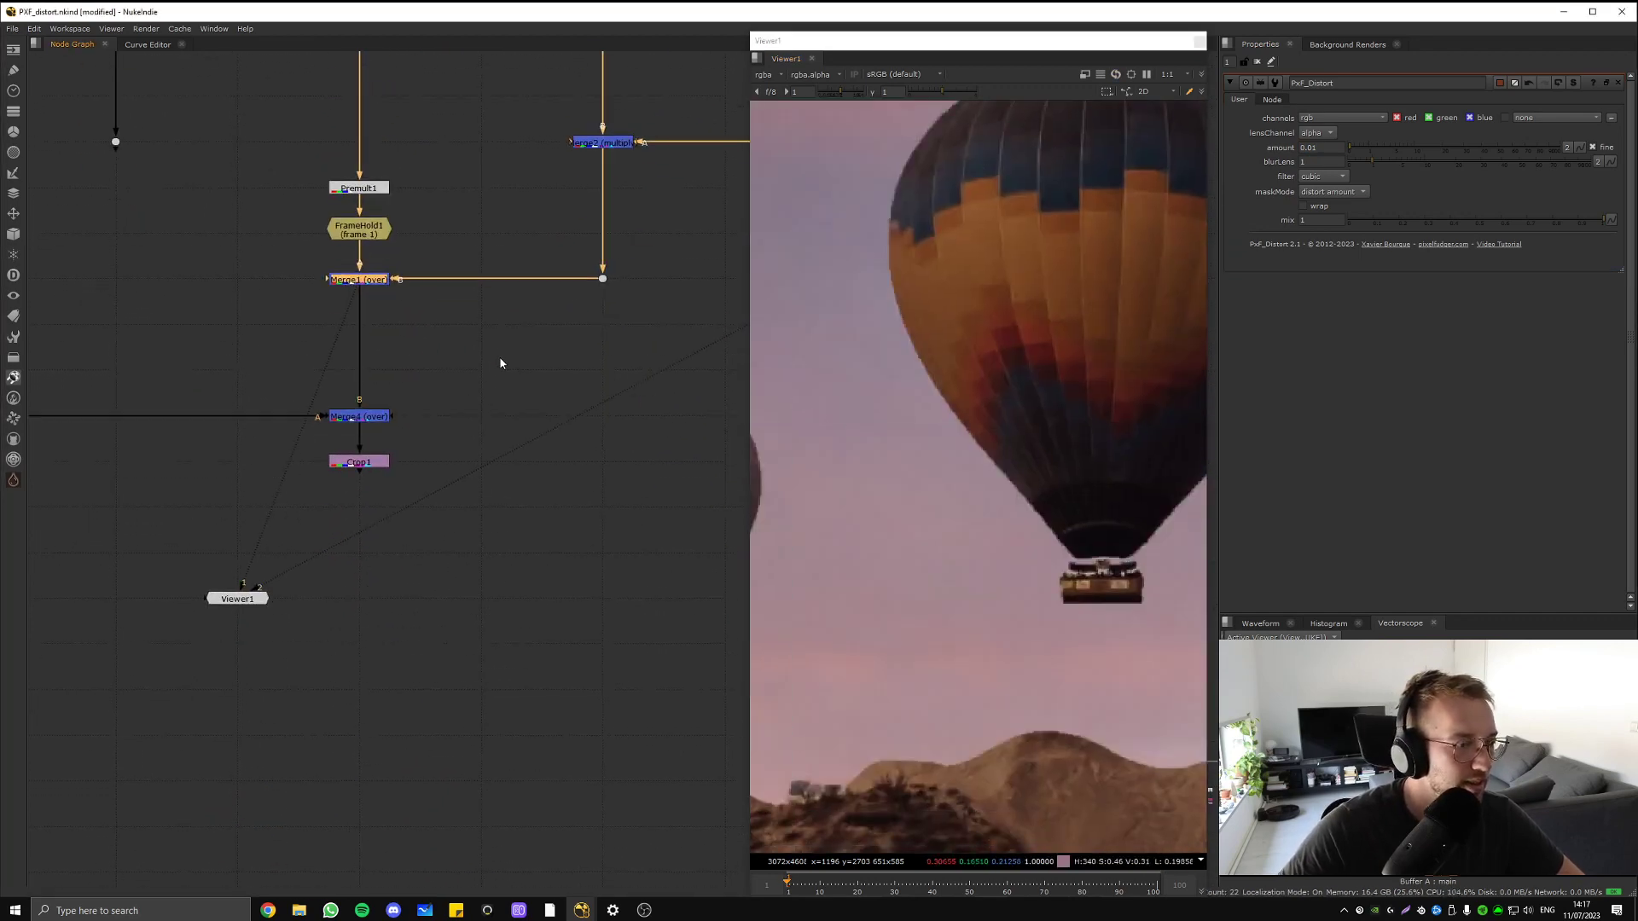
- Examine the balloon edges against the replaced sky in the over merge's output
scroll(892, 508, down, 8)
scroll(908, 483, up, 5)
middle_drag(942, 483, 774, 385)
scroll(992, 366, up, 6)
- Select PxF_Distort and examine the large striped balloon's edge against the new sky up close
click(373, 279)
middle_drag(424, 284, 468, 483)
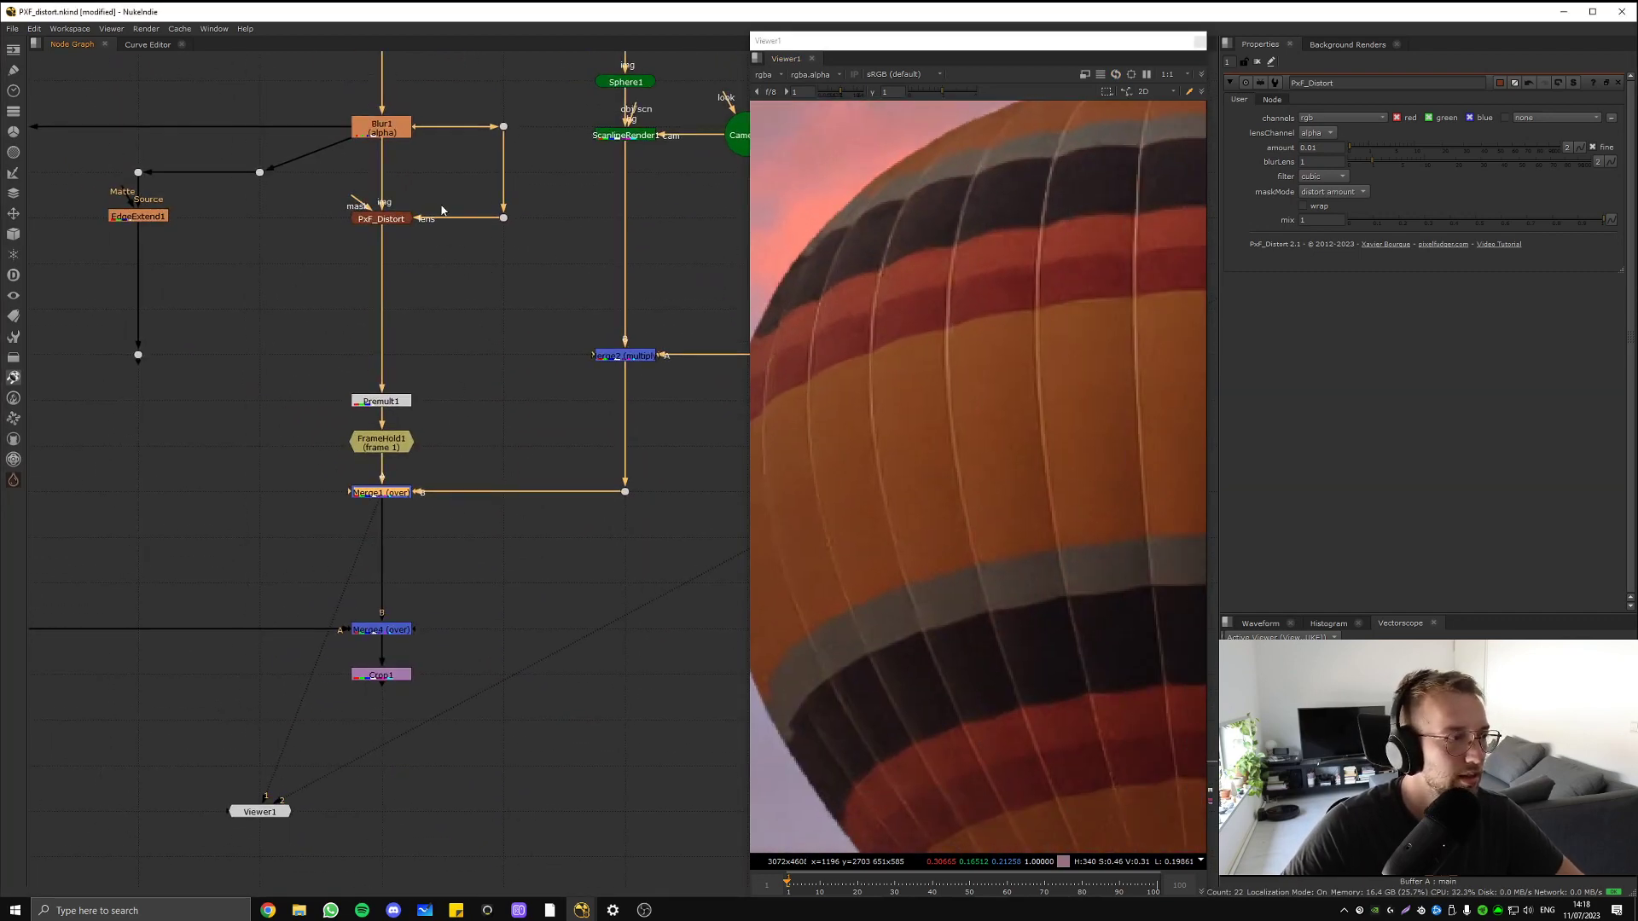
click(382, 219)
scroll(1005, 329, down, 2)
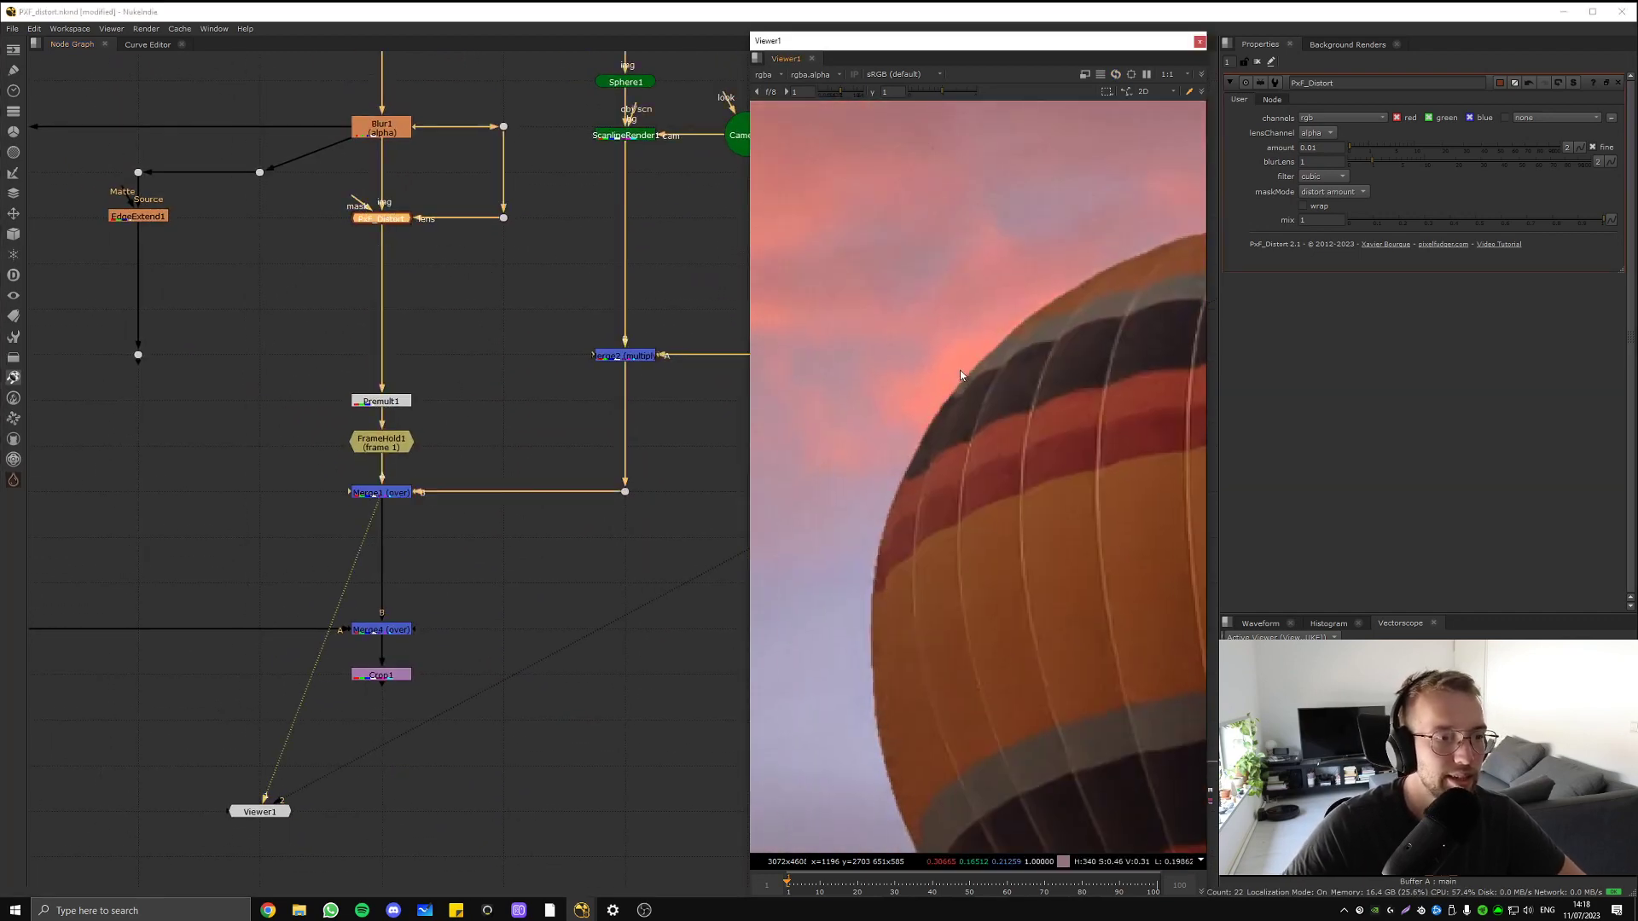
middle_drag(897, 443, 918, 220)
middle_drag(917, 648, 969, 309)
scroll(934, 288, up, 4)
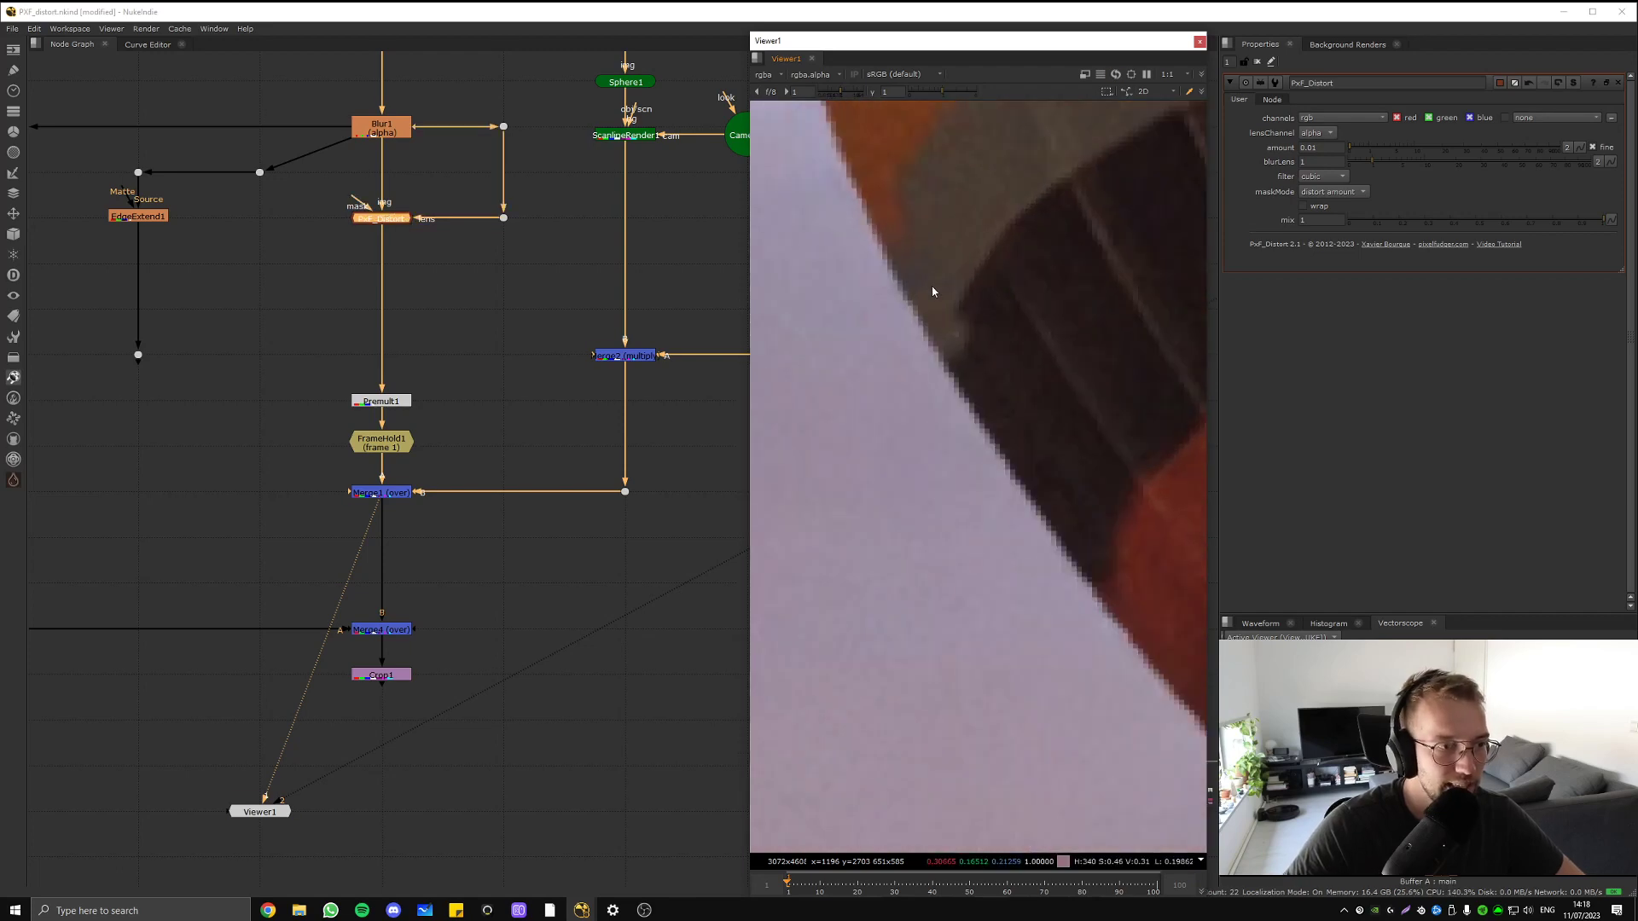
middle_drag(1019, 463, 840, 159)
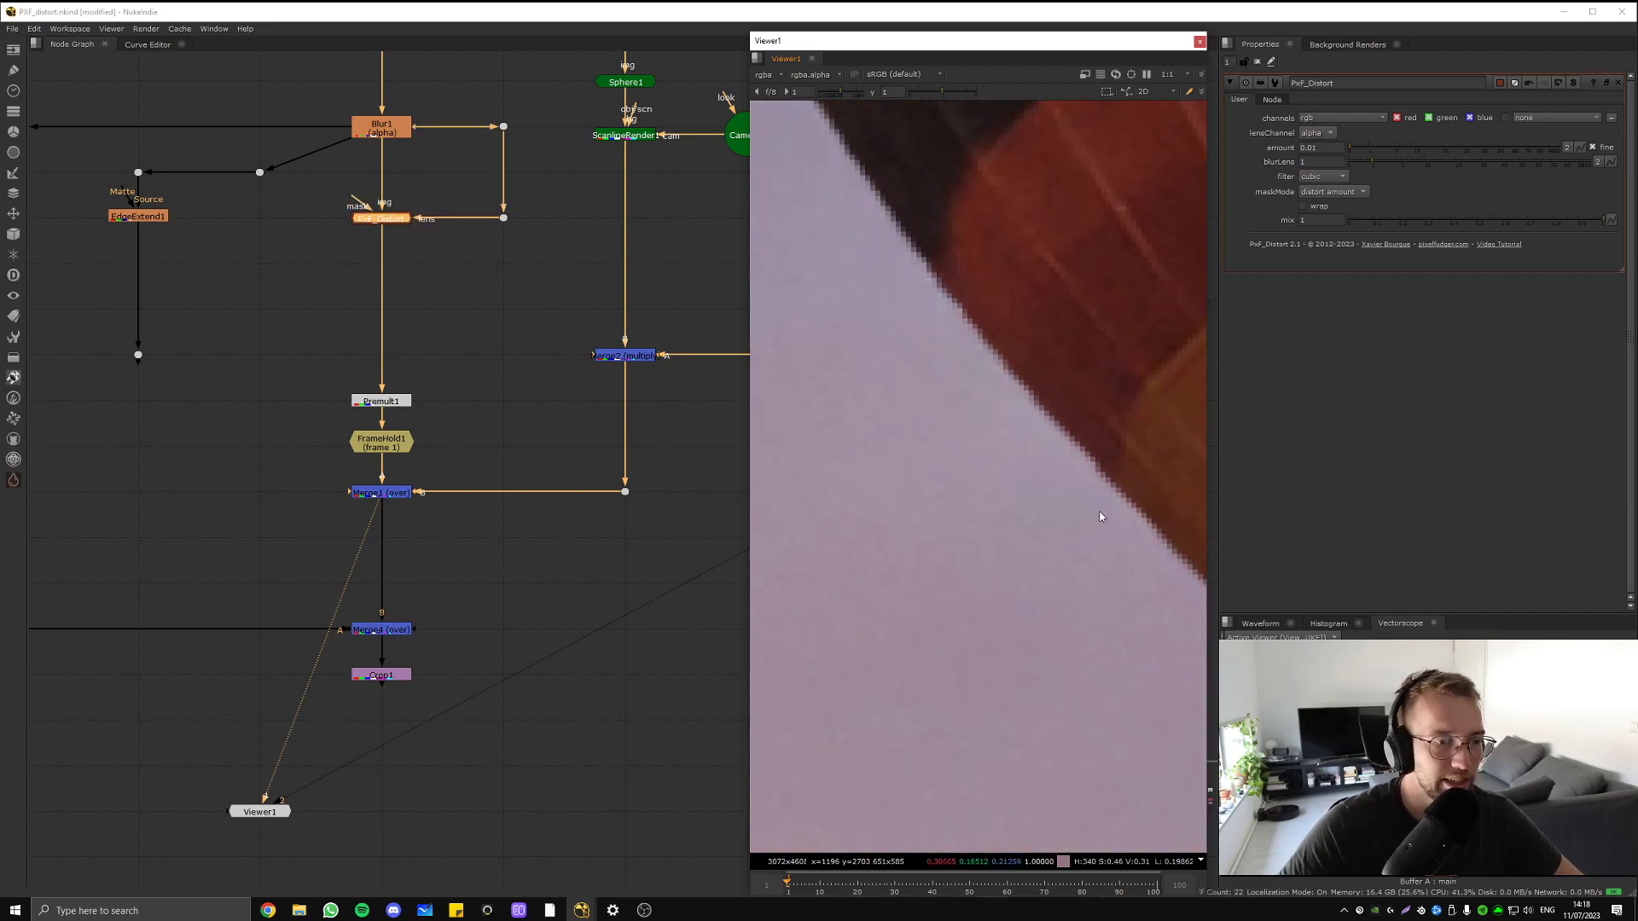
scroll(1099, 517, down, 5)
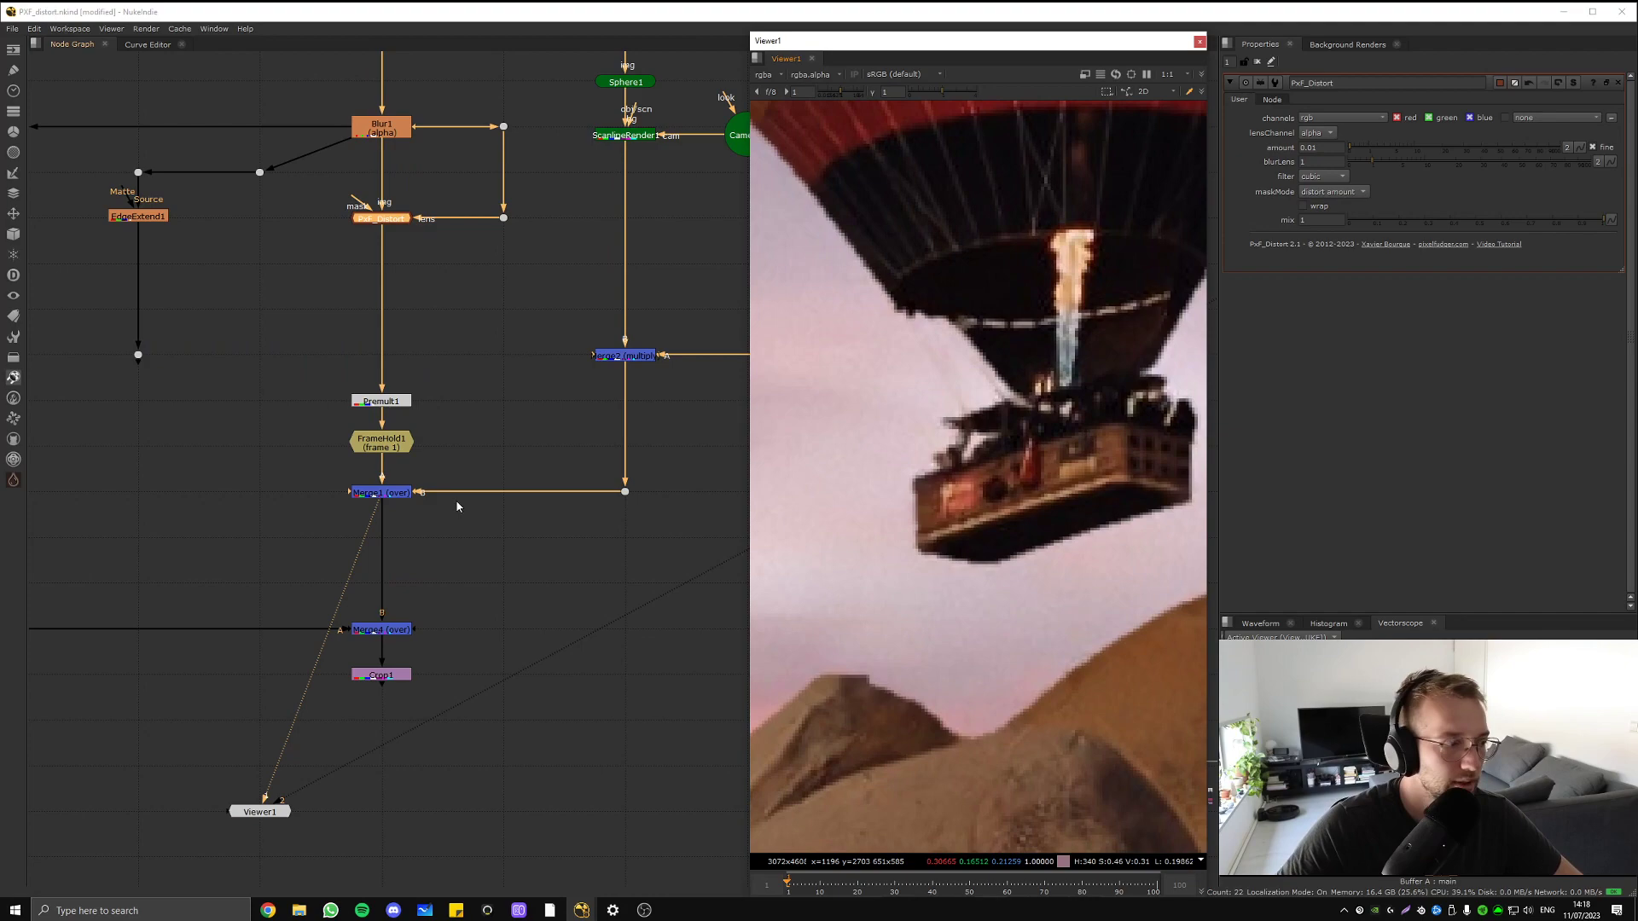
- View the output of the final over merge directly above Crop1
click(384, 630)
key(1)
click(261, 812)
middle_drag(493, 556, 625, 434)
scroll(625, 433, down, 1)
scroll(923, 482, down, 2)
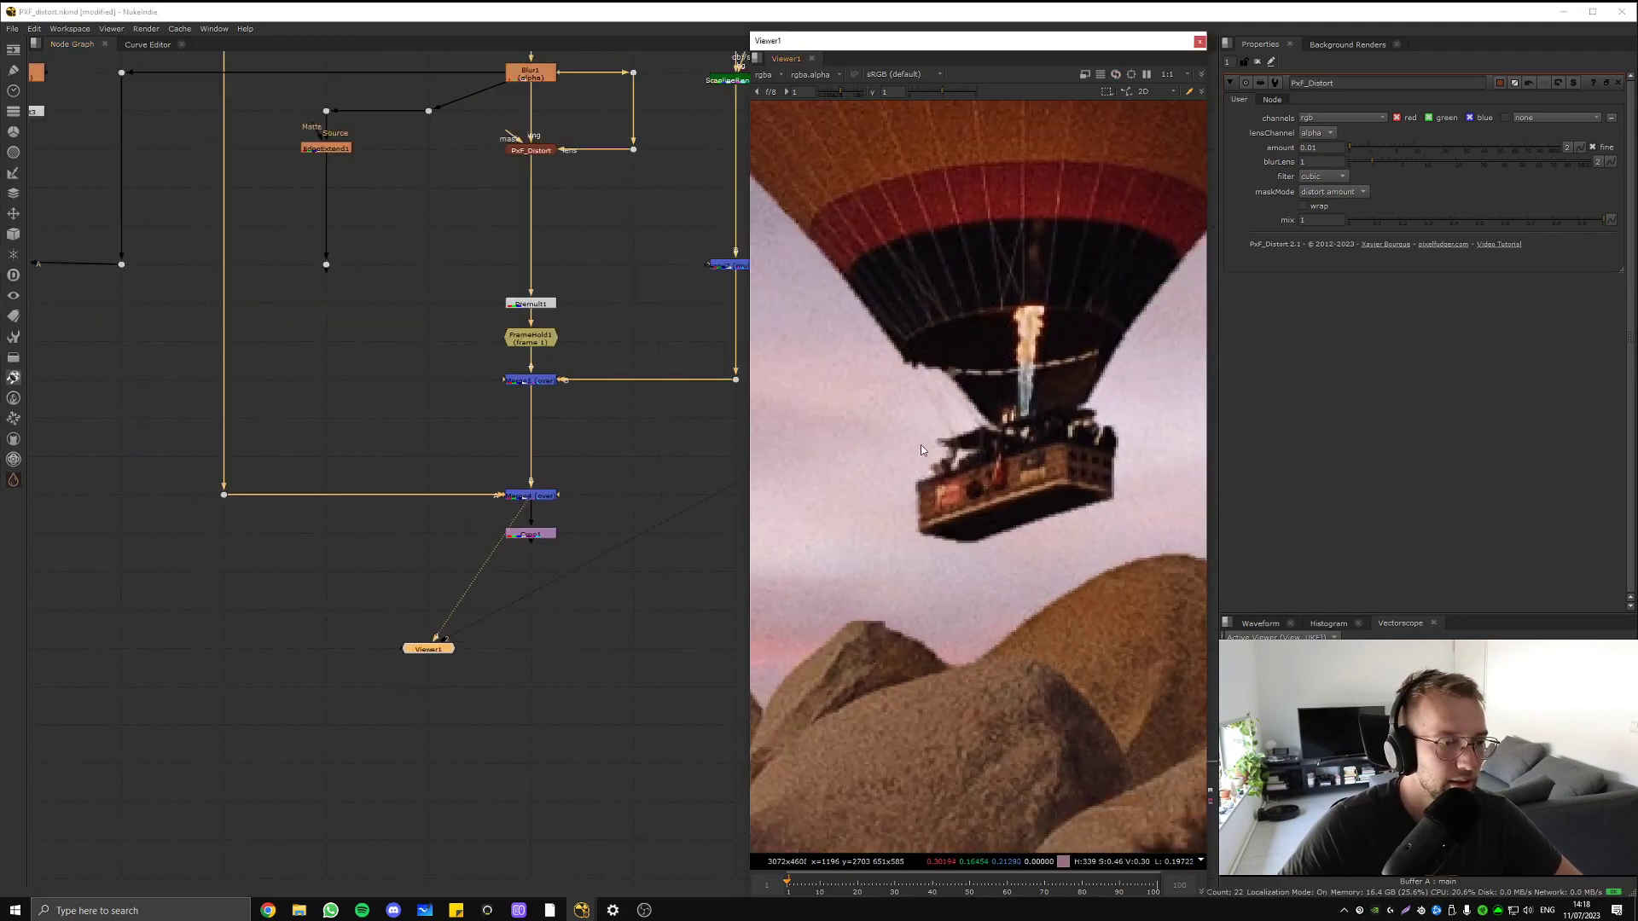
- Examine both balloons, the rocks and the new sky across the final composite
middle_drag(921, 450, 1152, 516)
middle_drag(1003, 441, 1130, 632)
scroll(1032, 427, down, 1)
middle_drag(955, 401, 1203, 333)
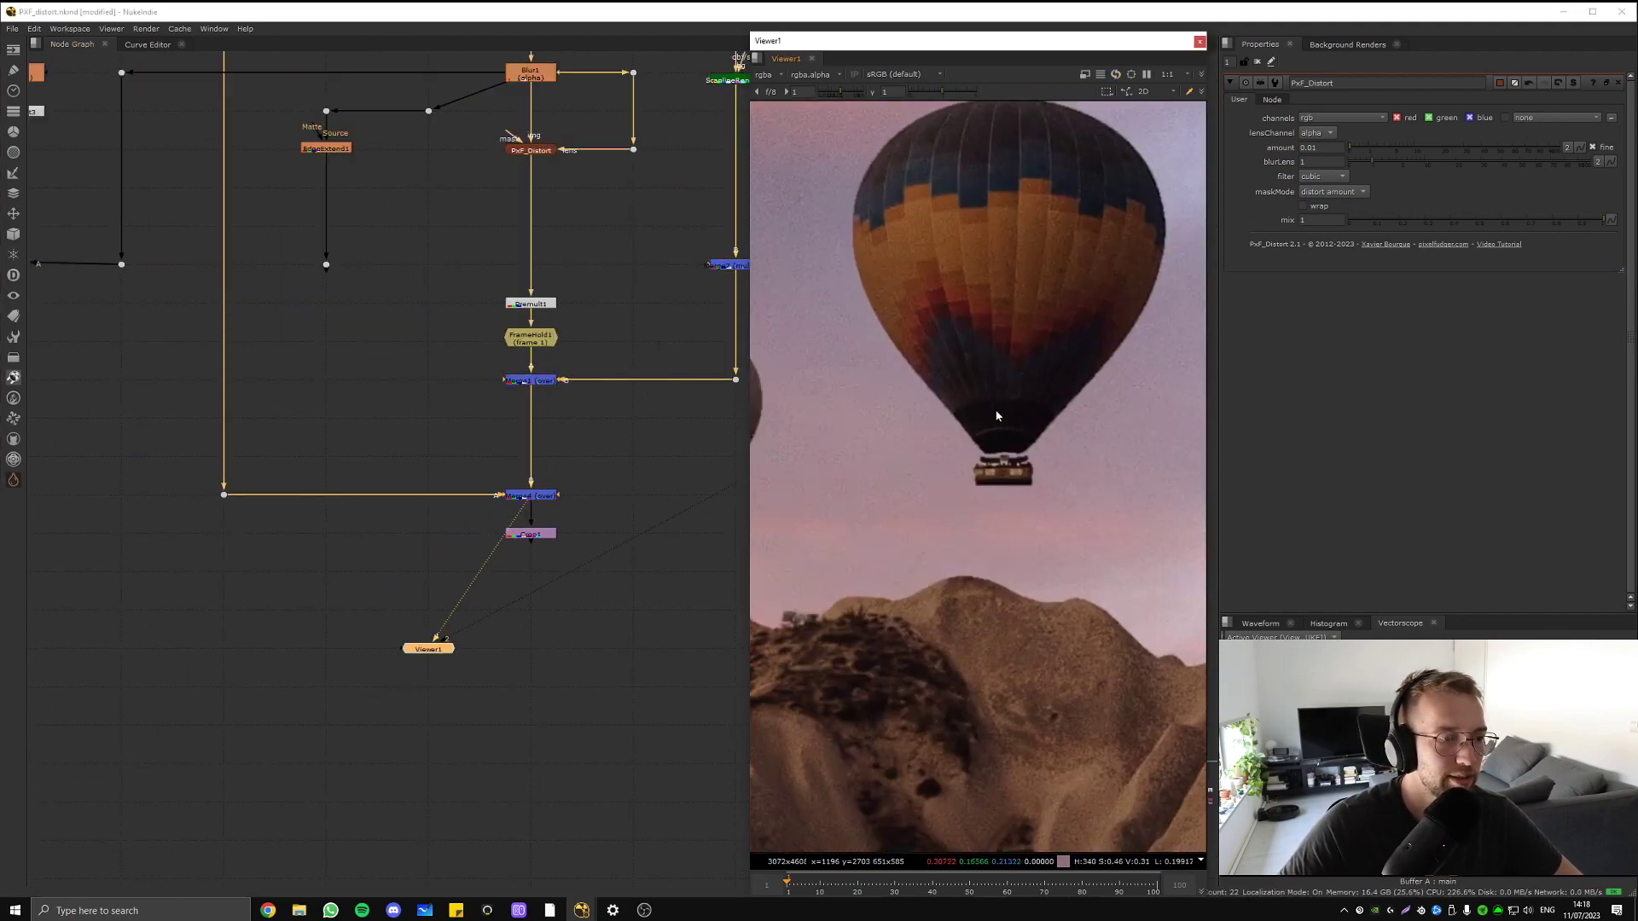
middle_drag(996, 417, 1142, 496)
middle_drag(1194, 397, 960, 289)
scroll(974, 289, down, 2)
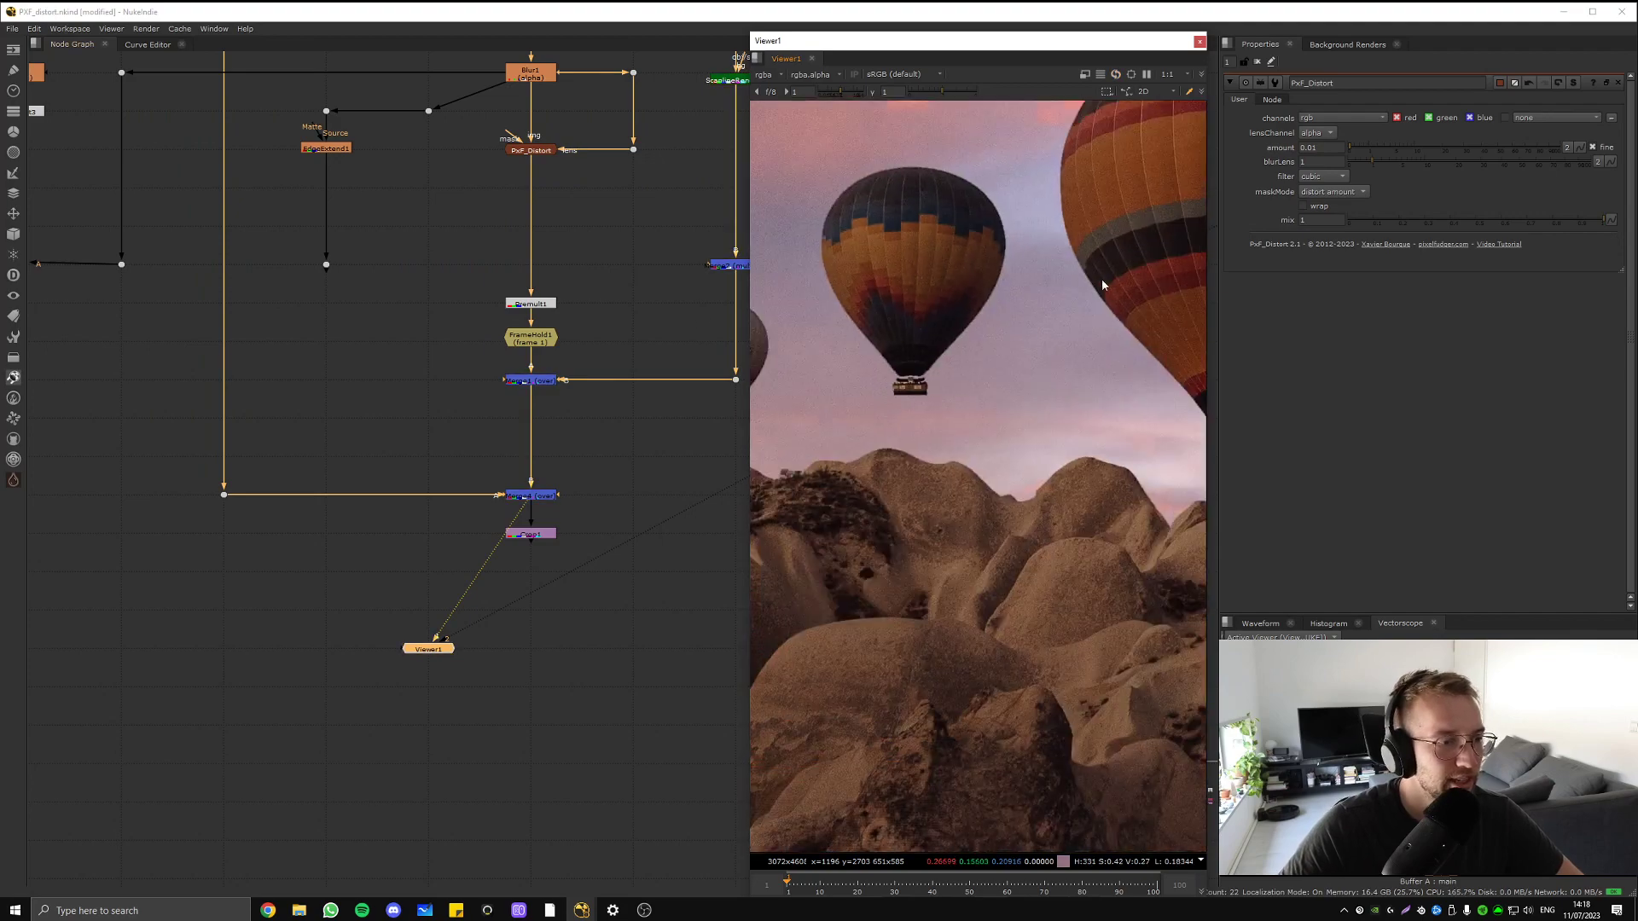
middle_drag(1102, 280, 880, 267)
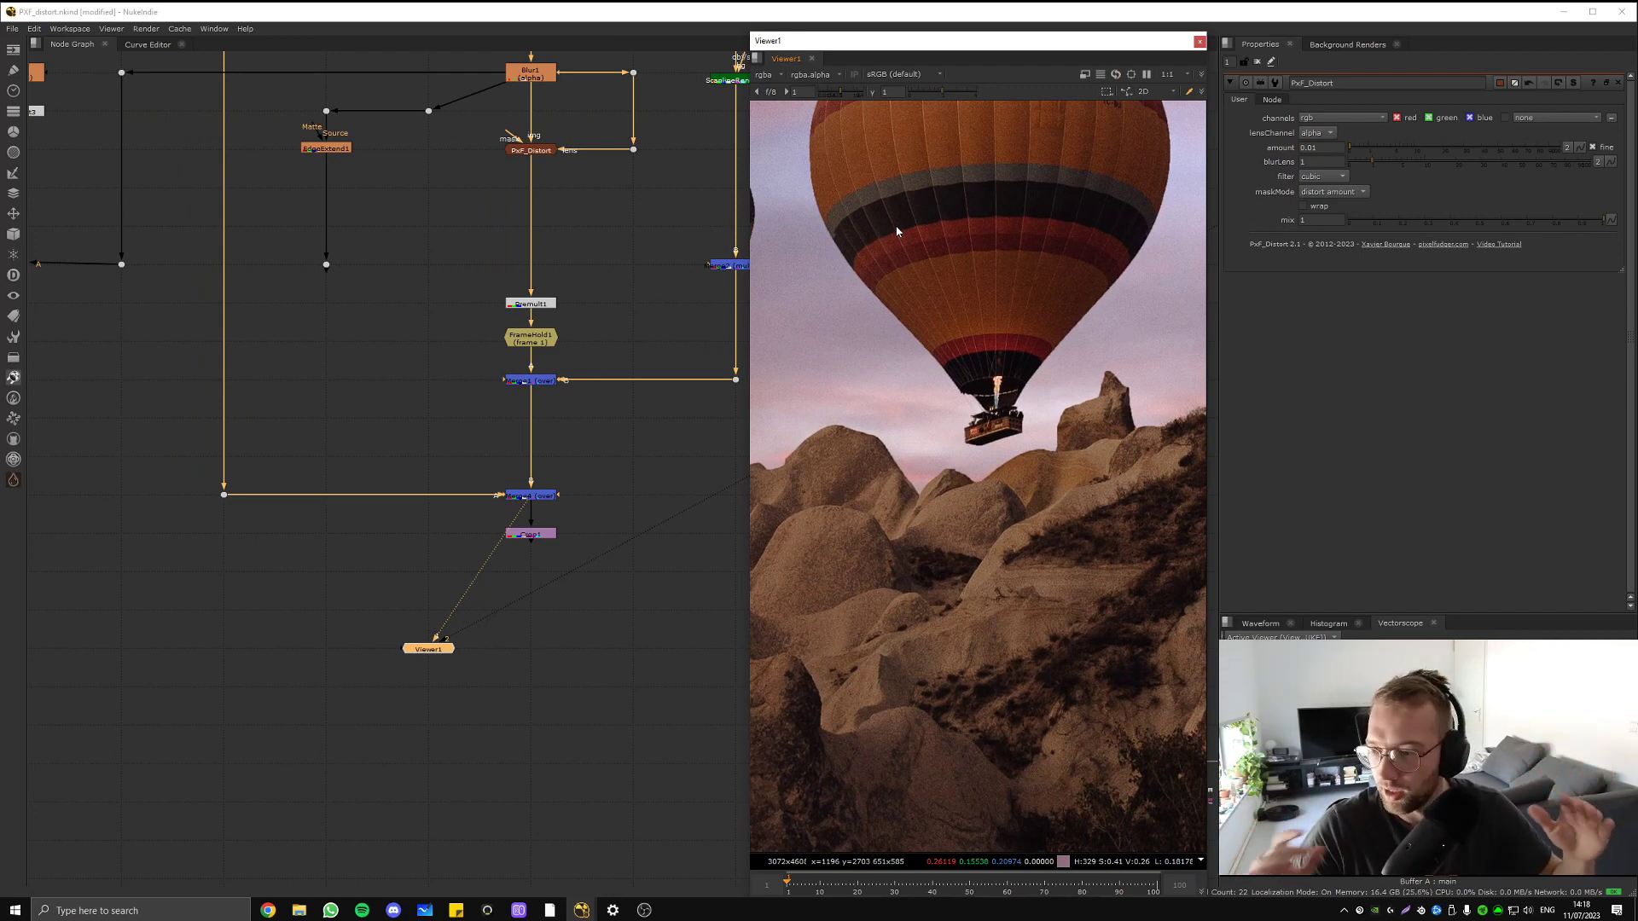
- View PxF_Distort's output directly in place of the final composite
middle_drag(604, 141, 625, 255)
middle_drag(590, 112, 590, 308)
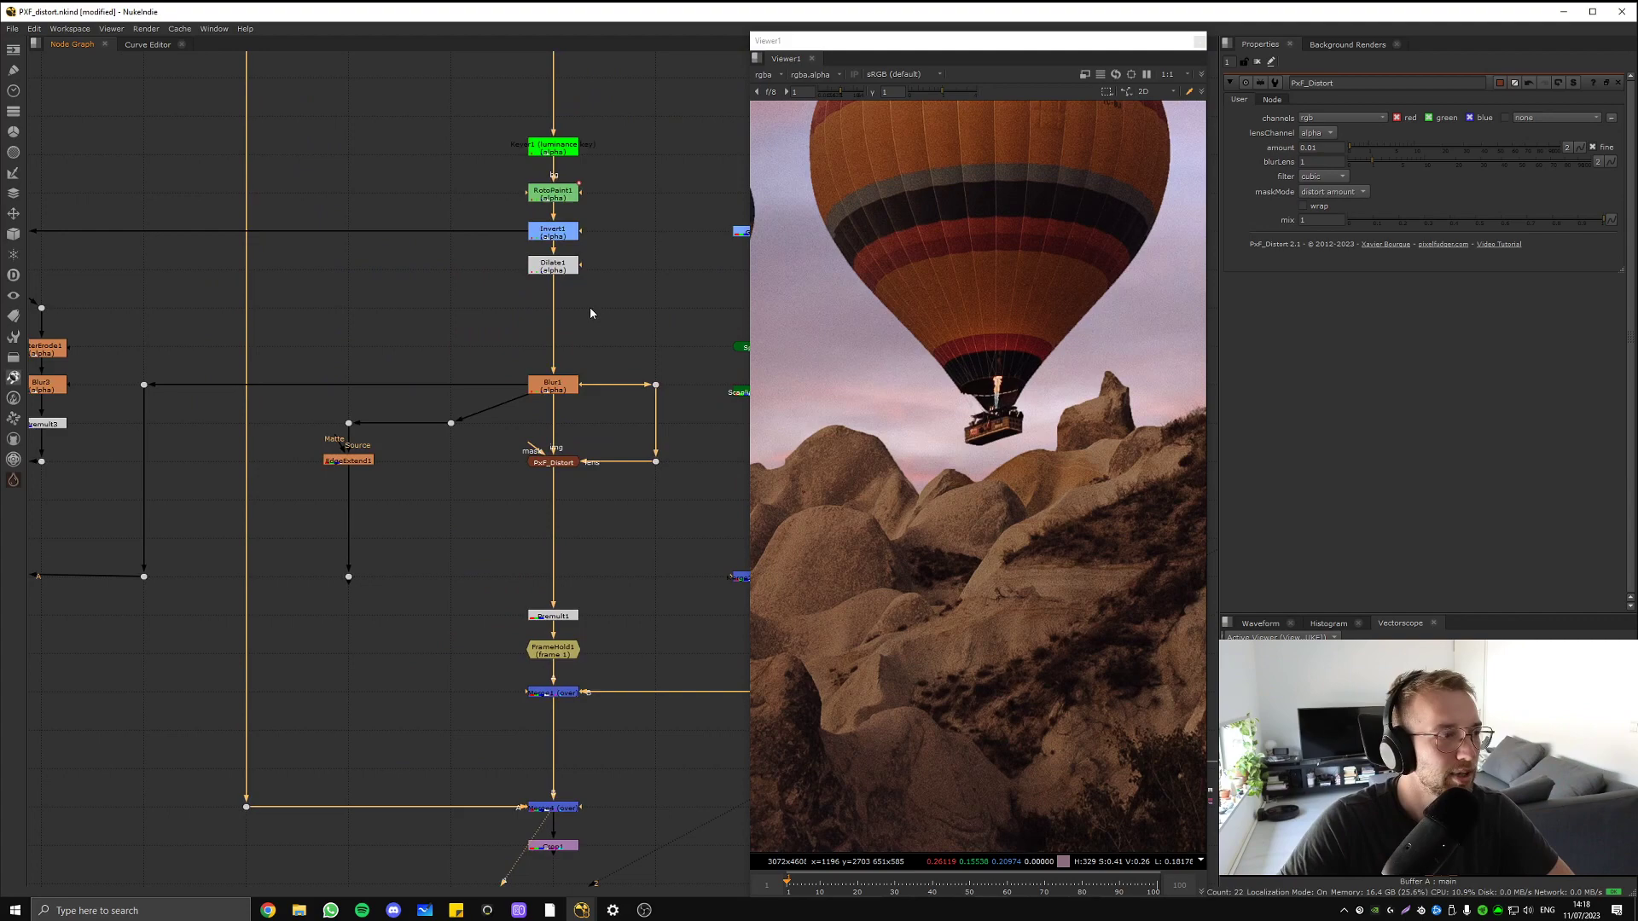
click(577, 464)
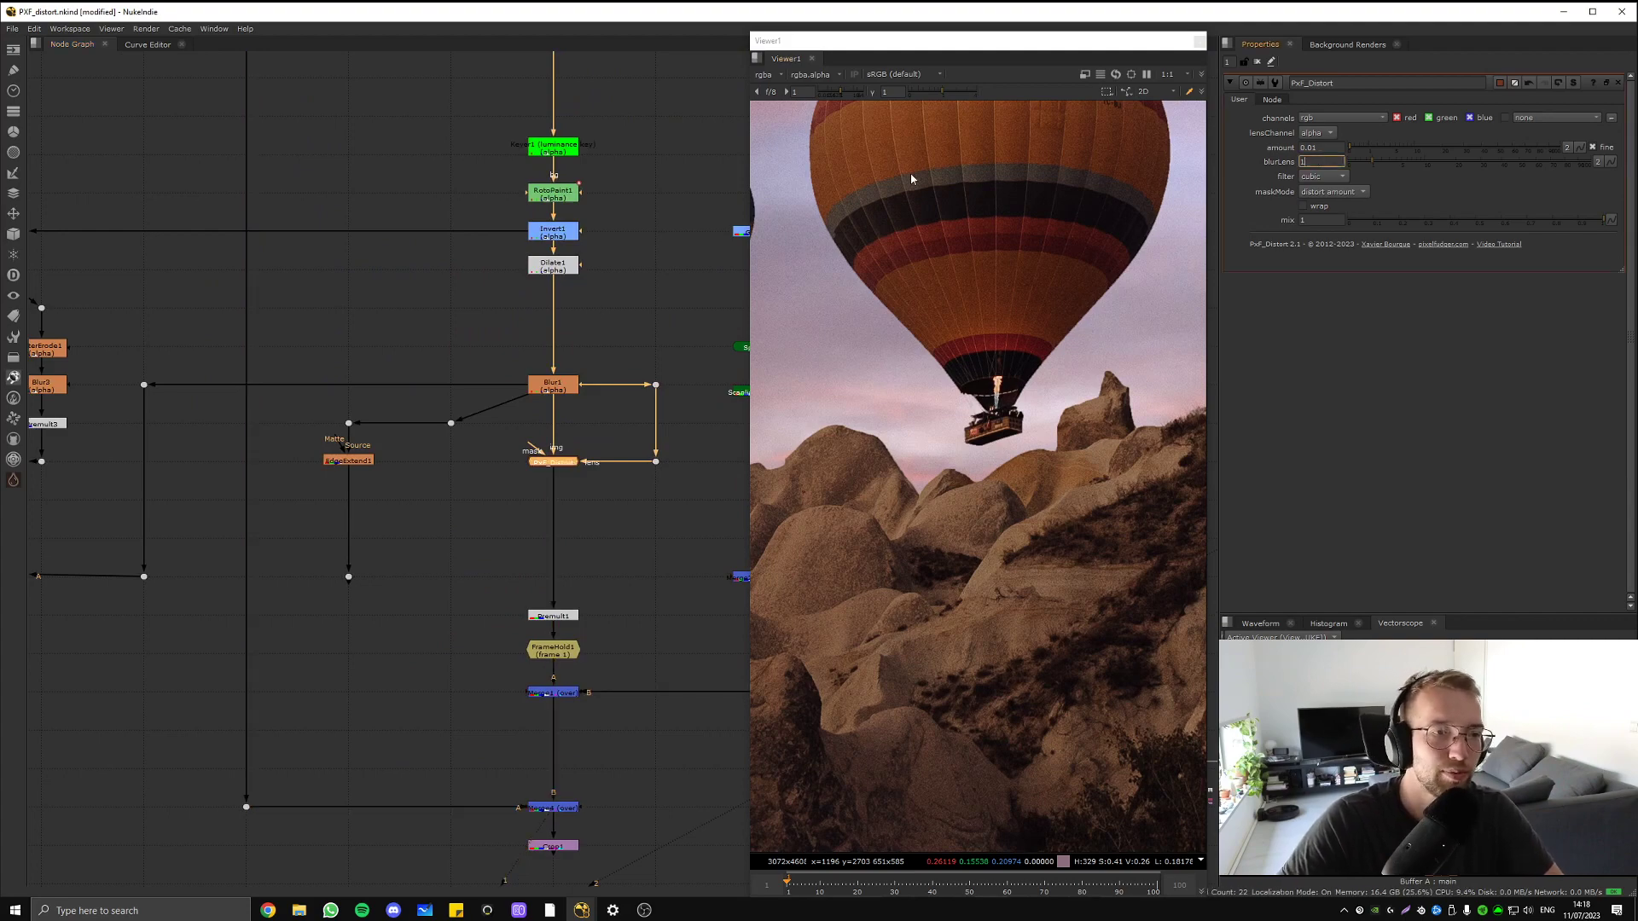
scroll(1165, 215, up, 2)
key(1)
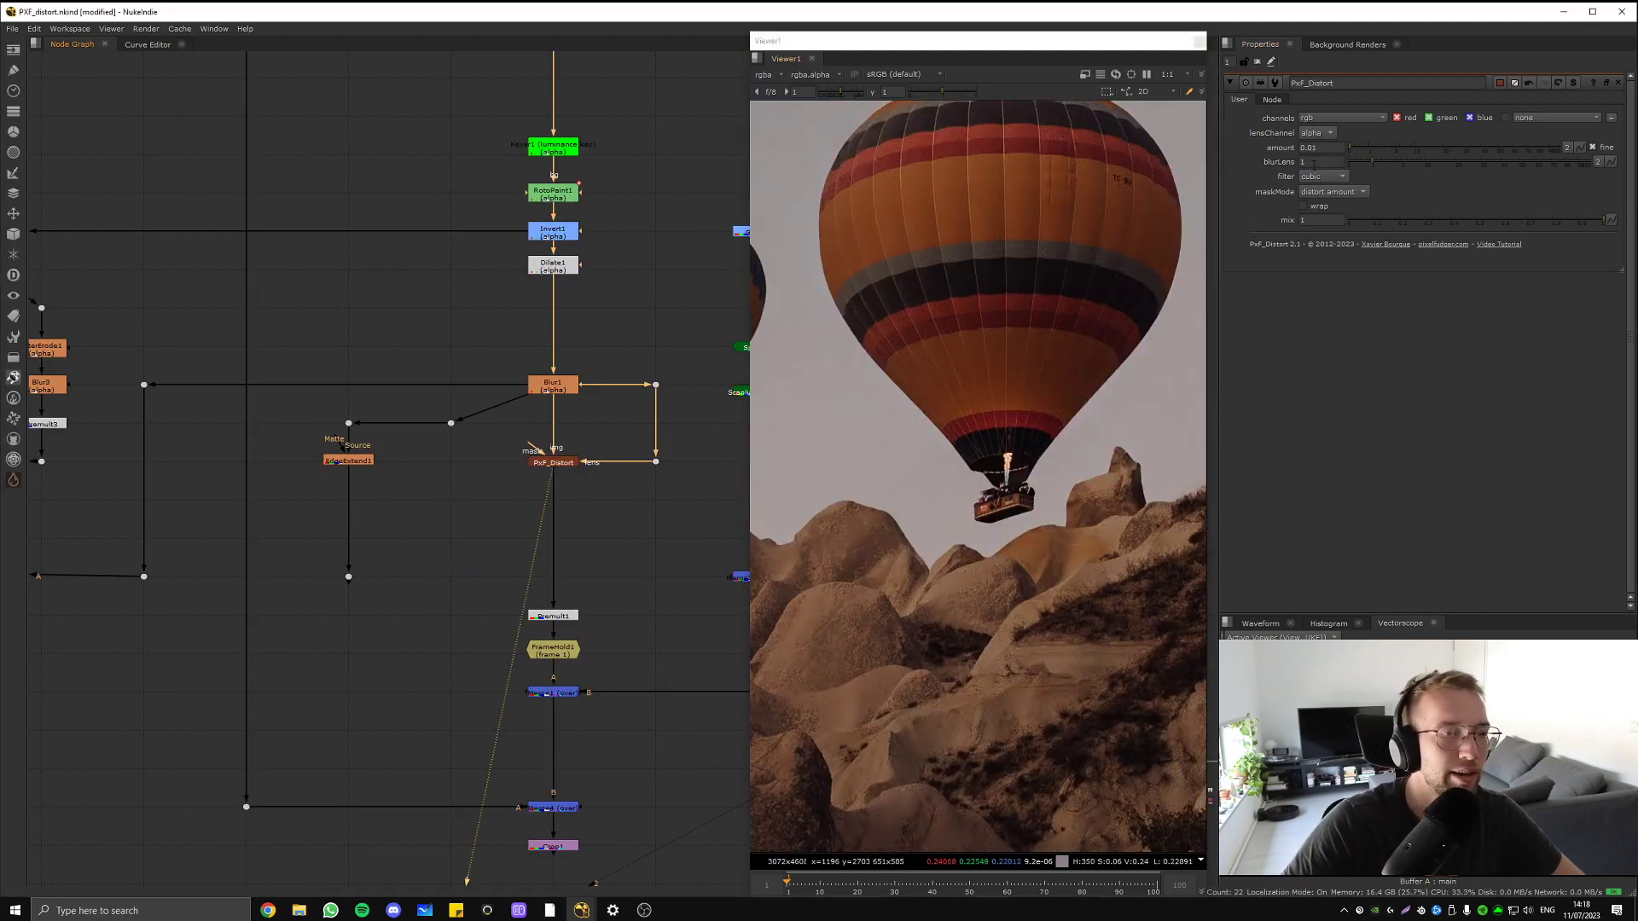
- Try PxF_Distort with amount 0.3 and blurLens values of 5.8 and 20.5 before returning them to 0.01 and 1
mouse_move(1359, 151)
mouse_down()
mouse_move(1406, 160)
mouse_move(1360, 150)
mouse_up()
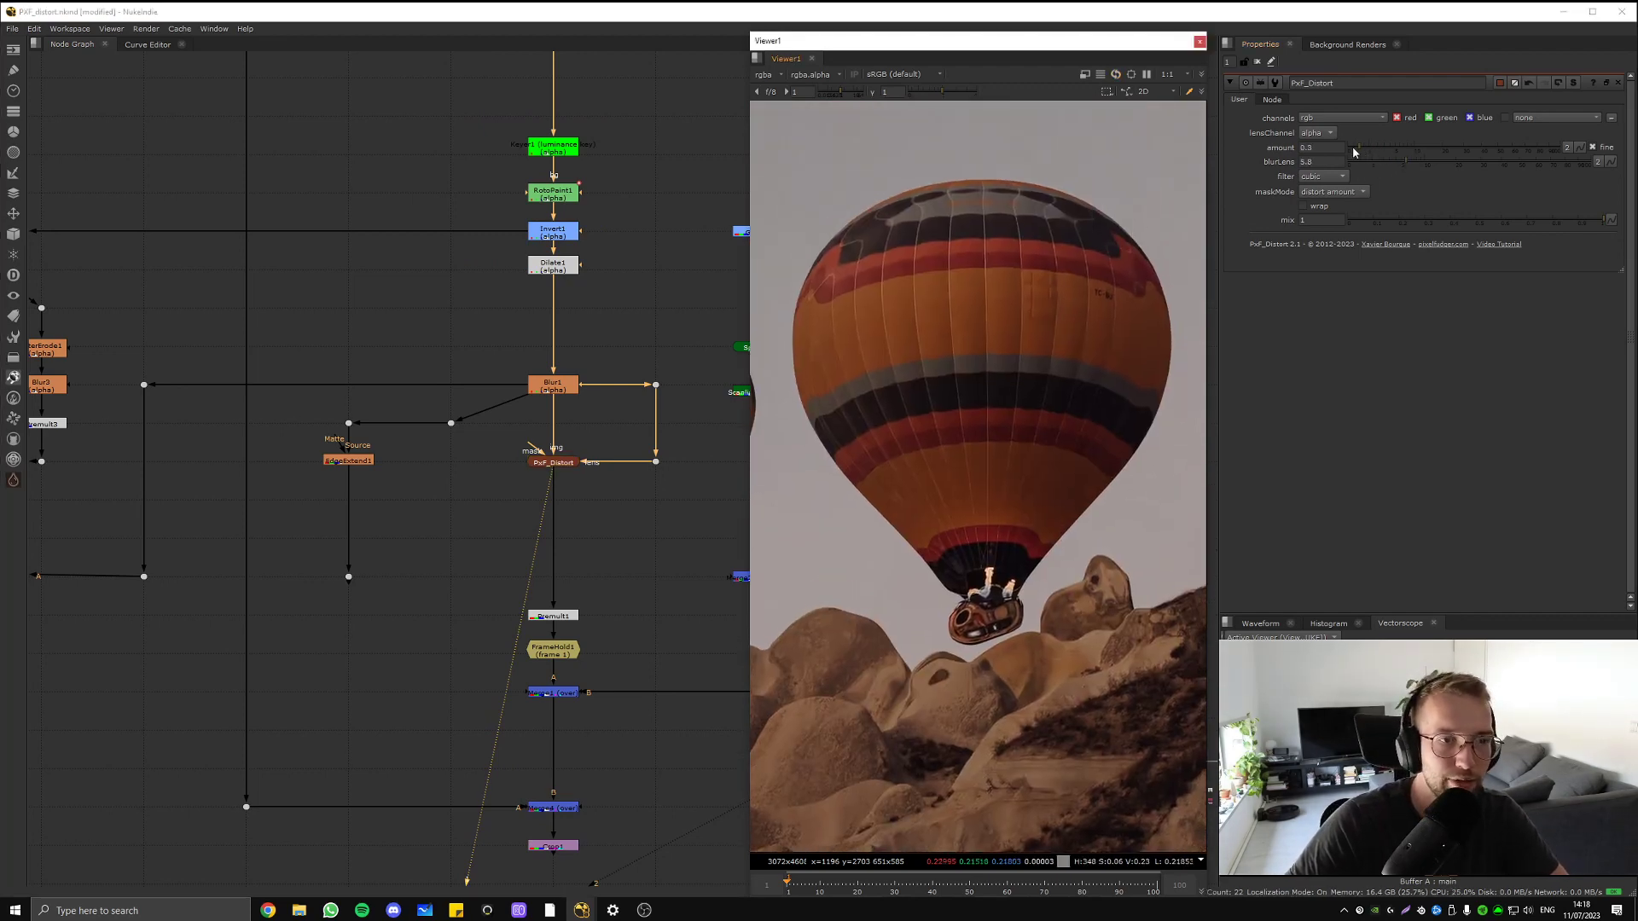
drag(1353, 152, 1457, 162)
drag(1360, 149, 1358, 150)
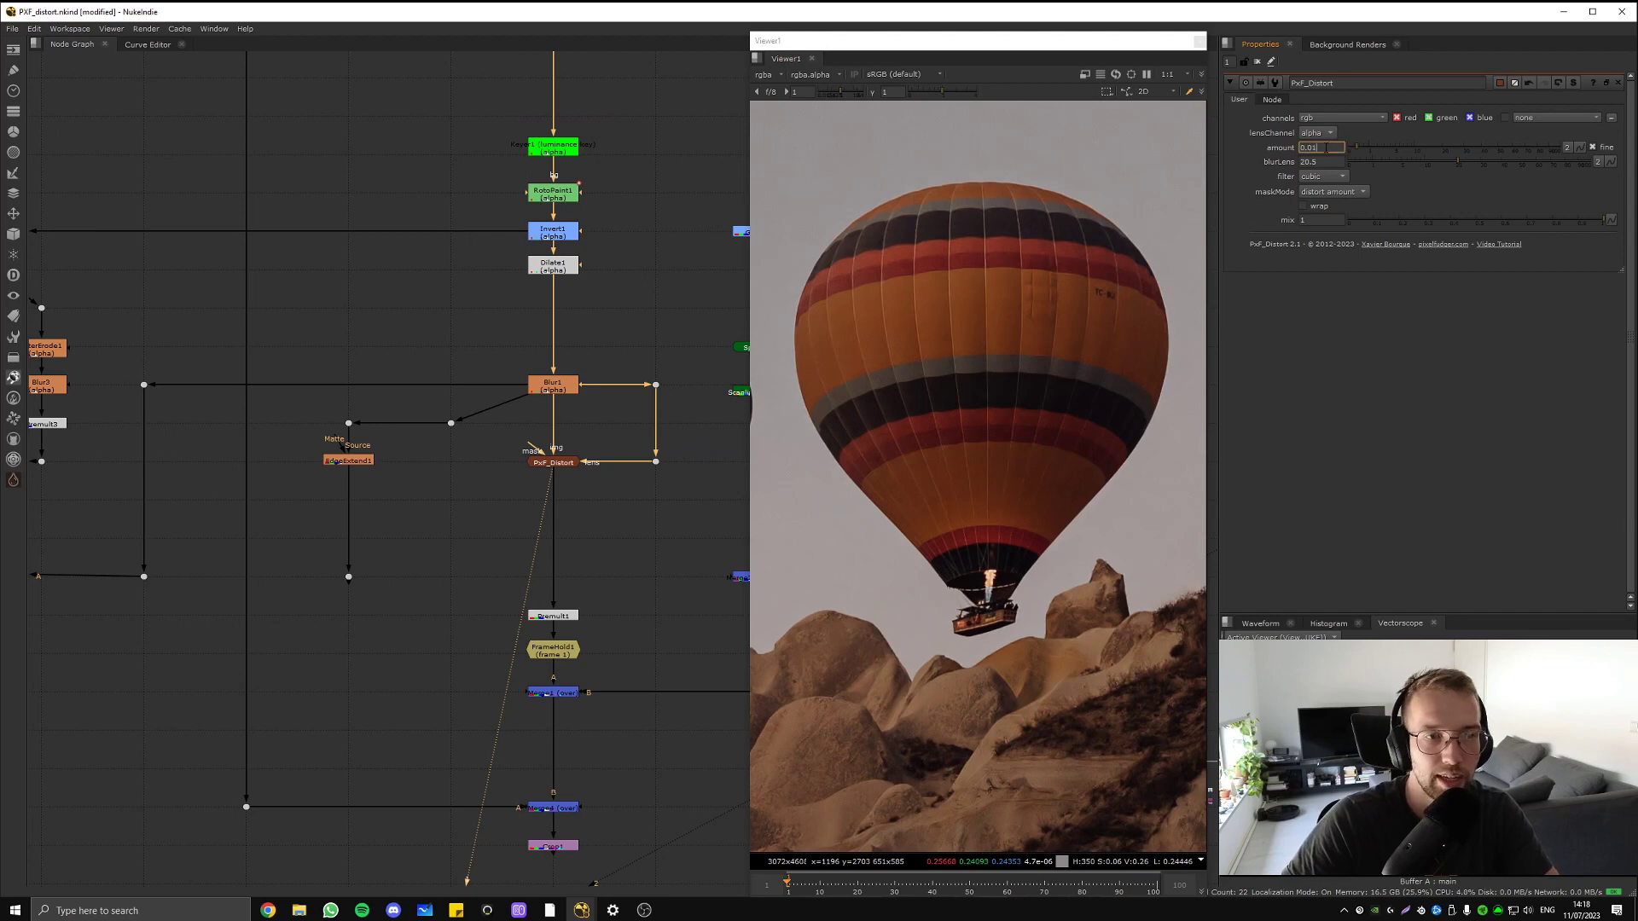
click(1323, 162)
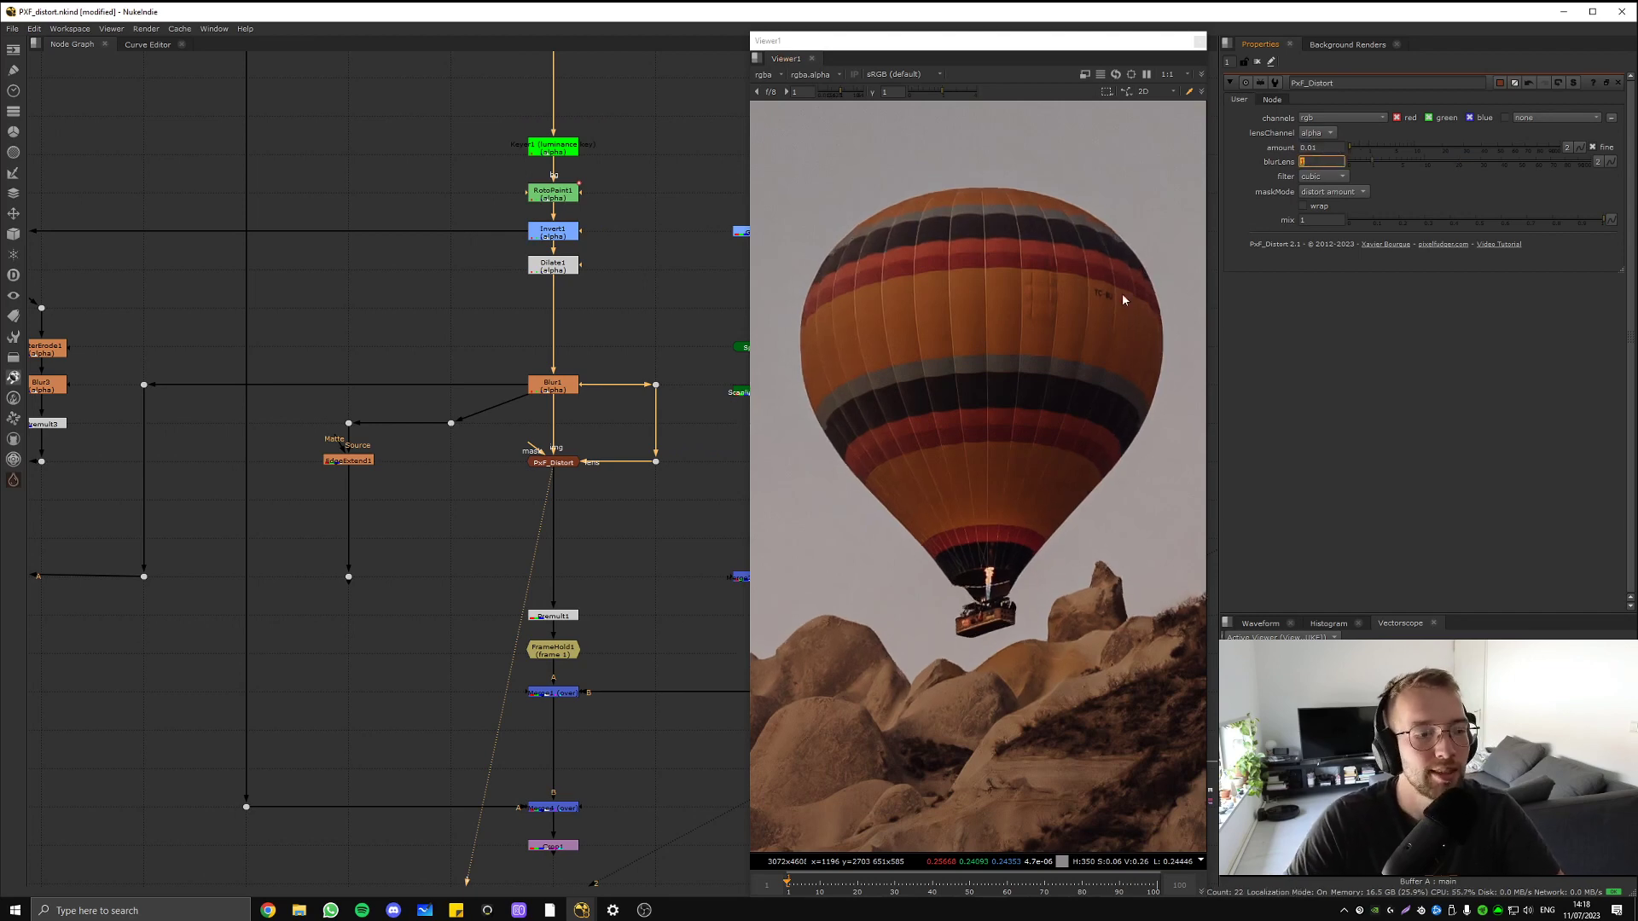
click(576, 430)
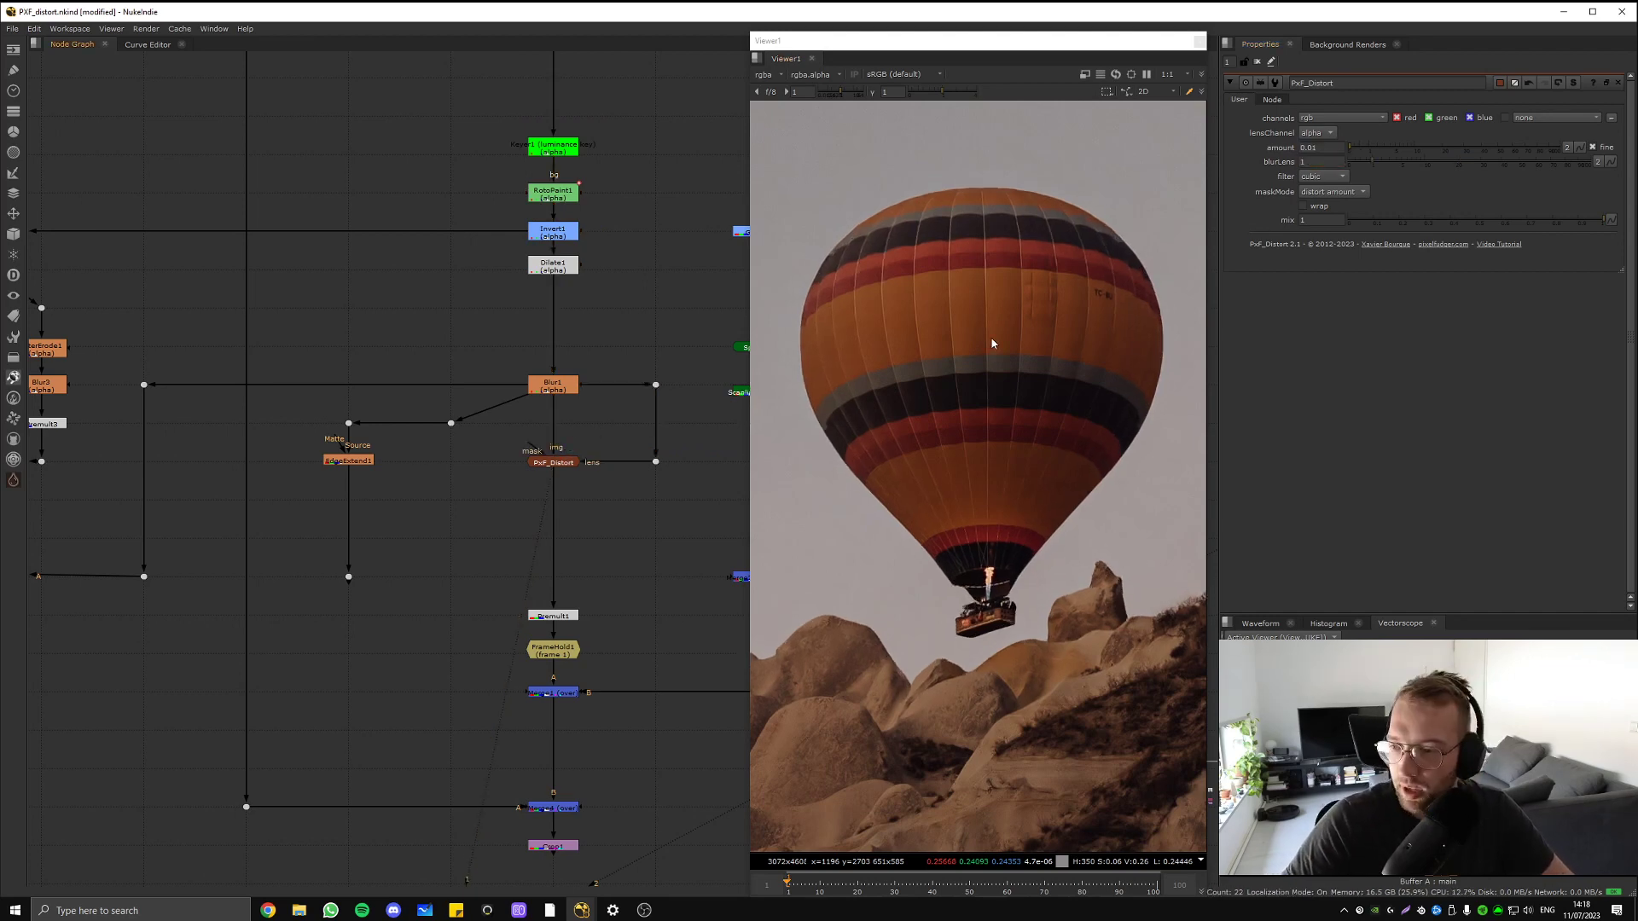
- View the output of Dilate1, followed by Blur1, without the edge distortion
middle_drag(479, 248, 446, 191)
click(522, 211)
key(1)
click(520, 329)
key(1)
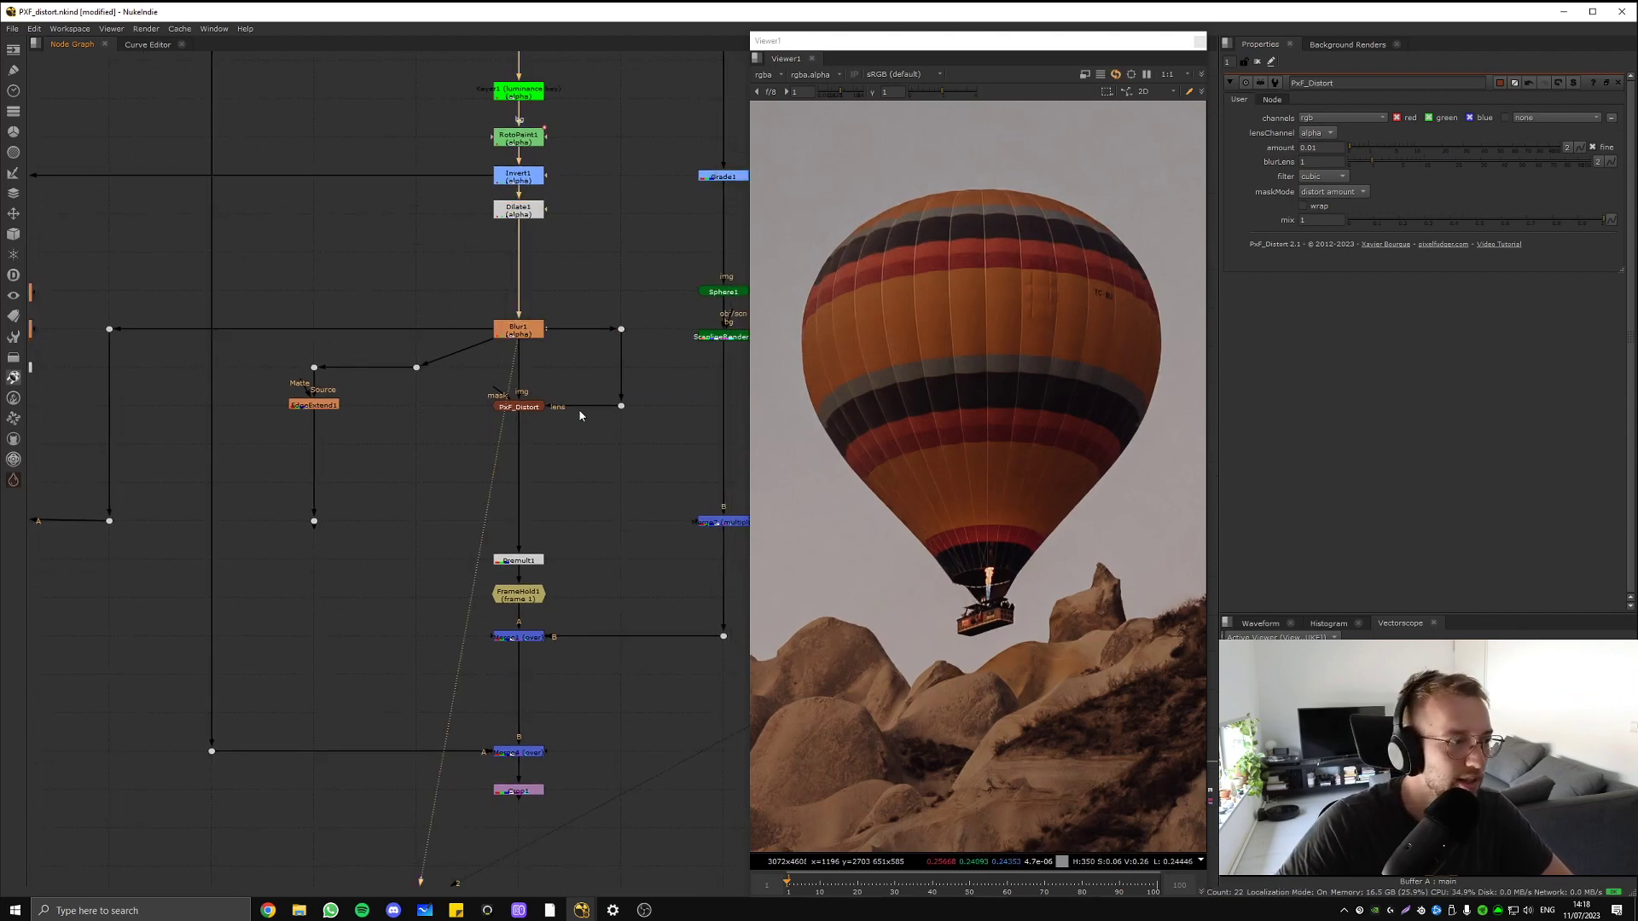
- Select PxF_Distort and toggle it off and on to compare the whole striped balloon's outline
middle_drag(578, 413, 533, 338)
drag(525, 298, 411, 412)
drag(510, 281, 436, 363)
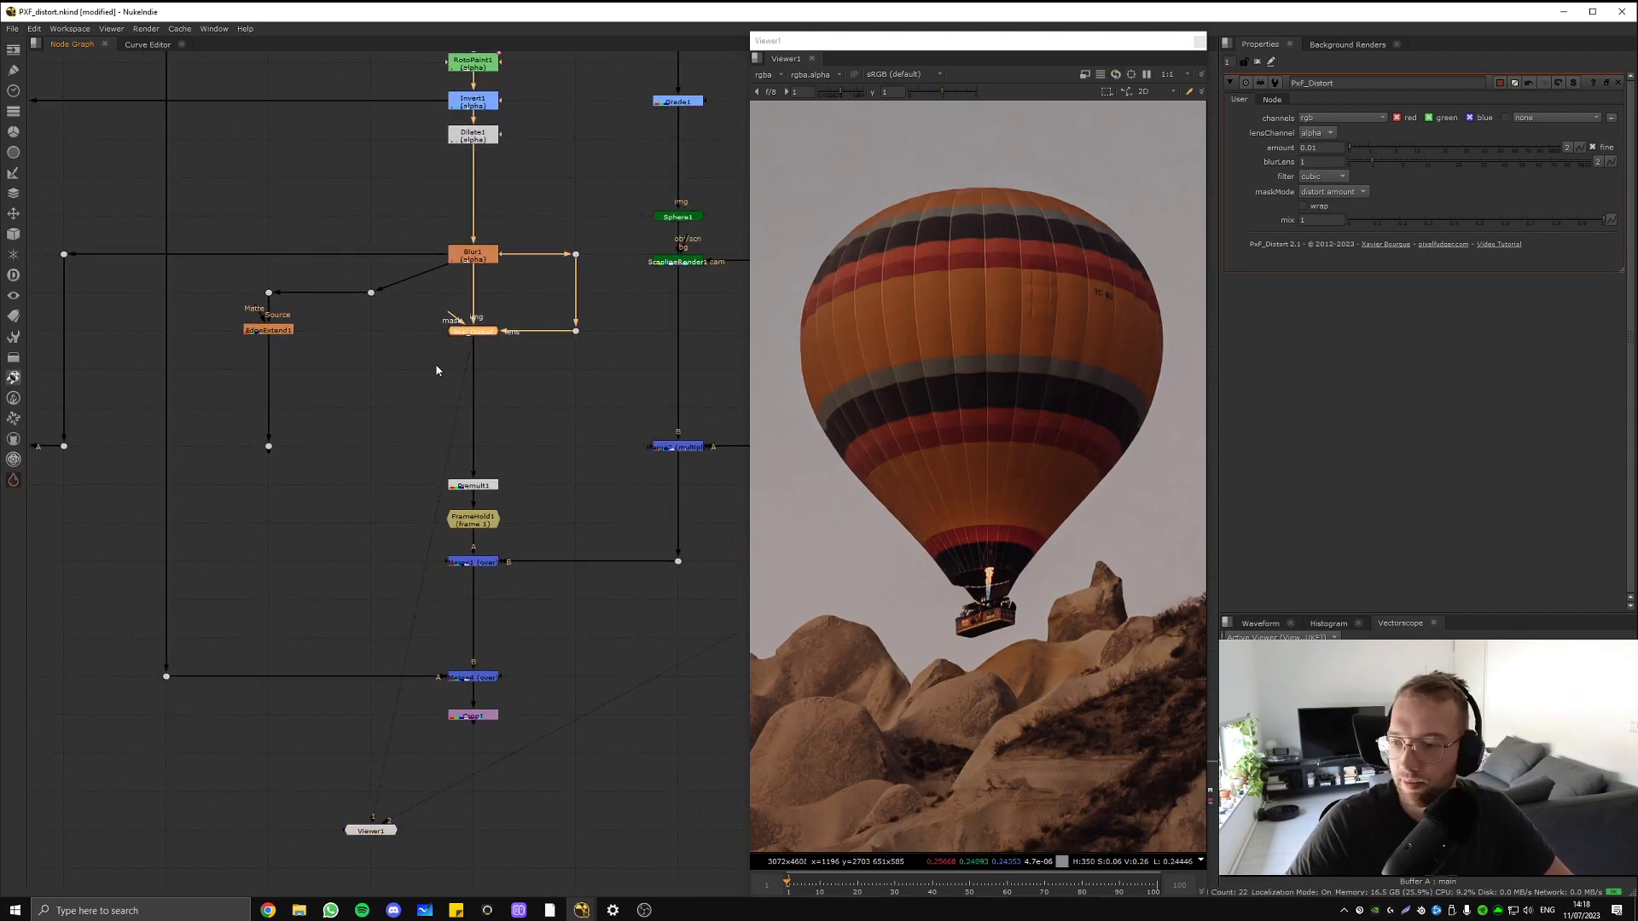
key(d)
key(d)
key(d)
key(d)
key(d)
key(d)
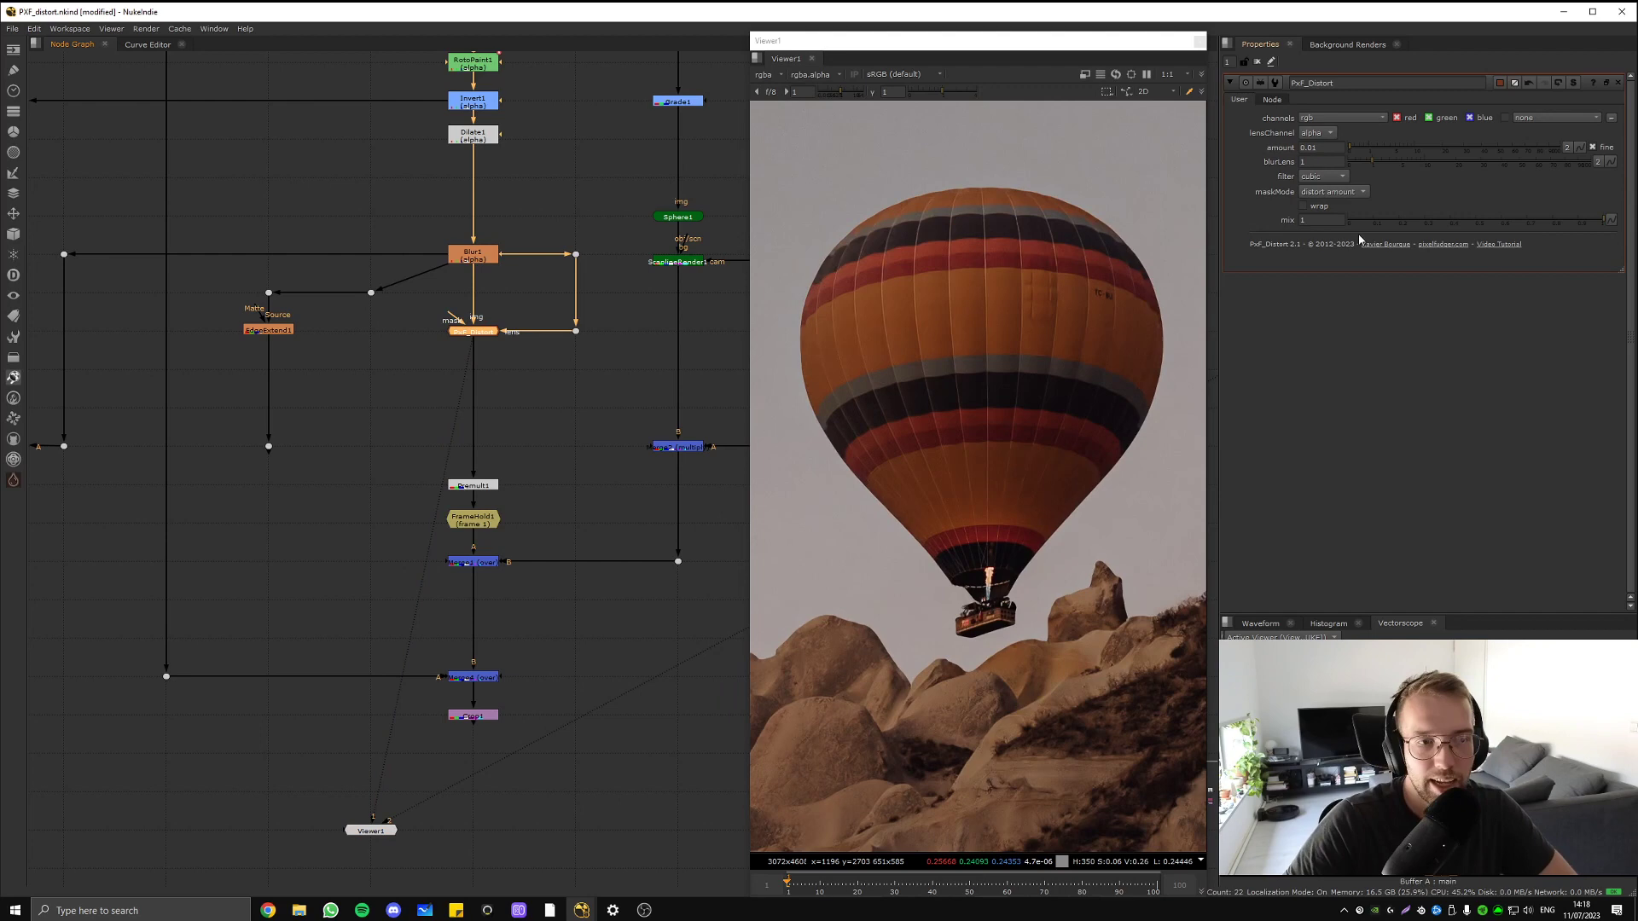
- View FrameHold1 and the over merge below it, and select the final over merge above Crop1
middle_drag(464, 376, 602, 216)
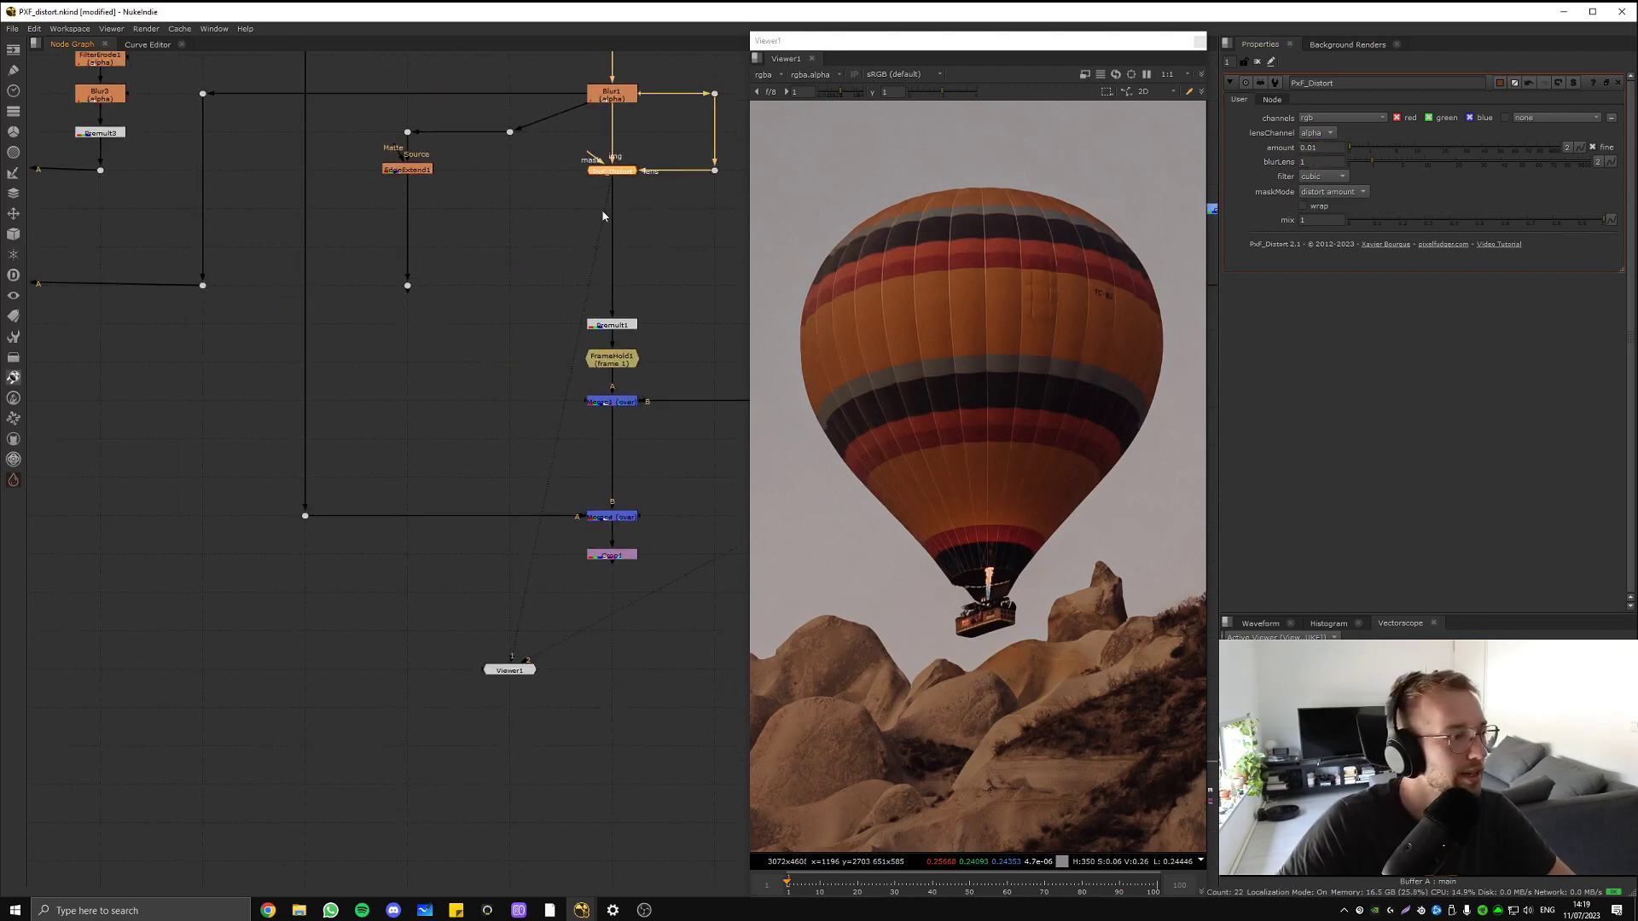
click(612, 360)
key(1)
middle_drag(480, 387, 358, 295)
click(487, 305)
key(1)
click(468, 380)
middle_drag(609, 380, 454, 334)
scroll(453, 333, down, 1)
click(339, 368)
middle_drag(339, 368, 333, 382)
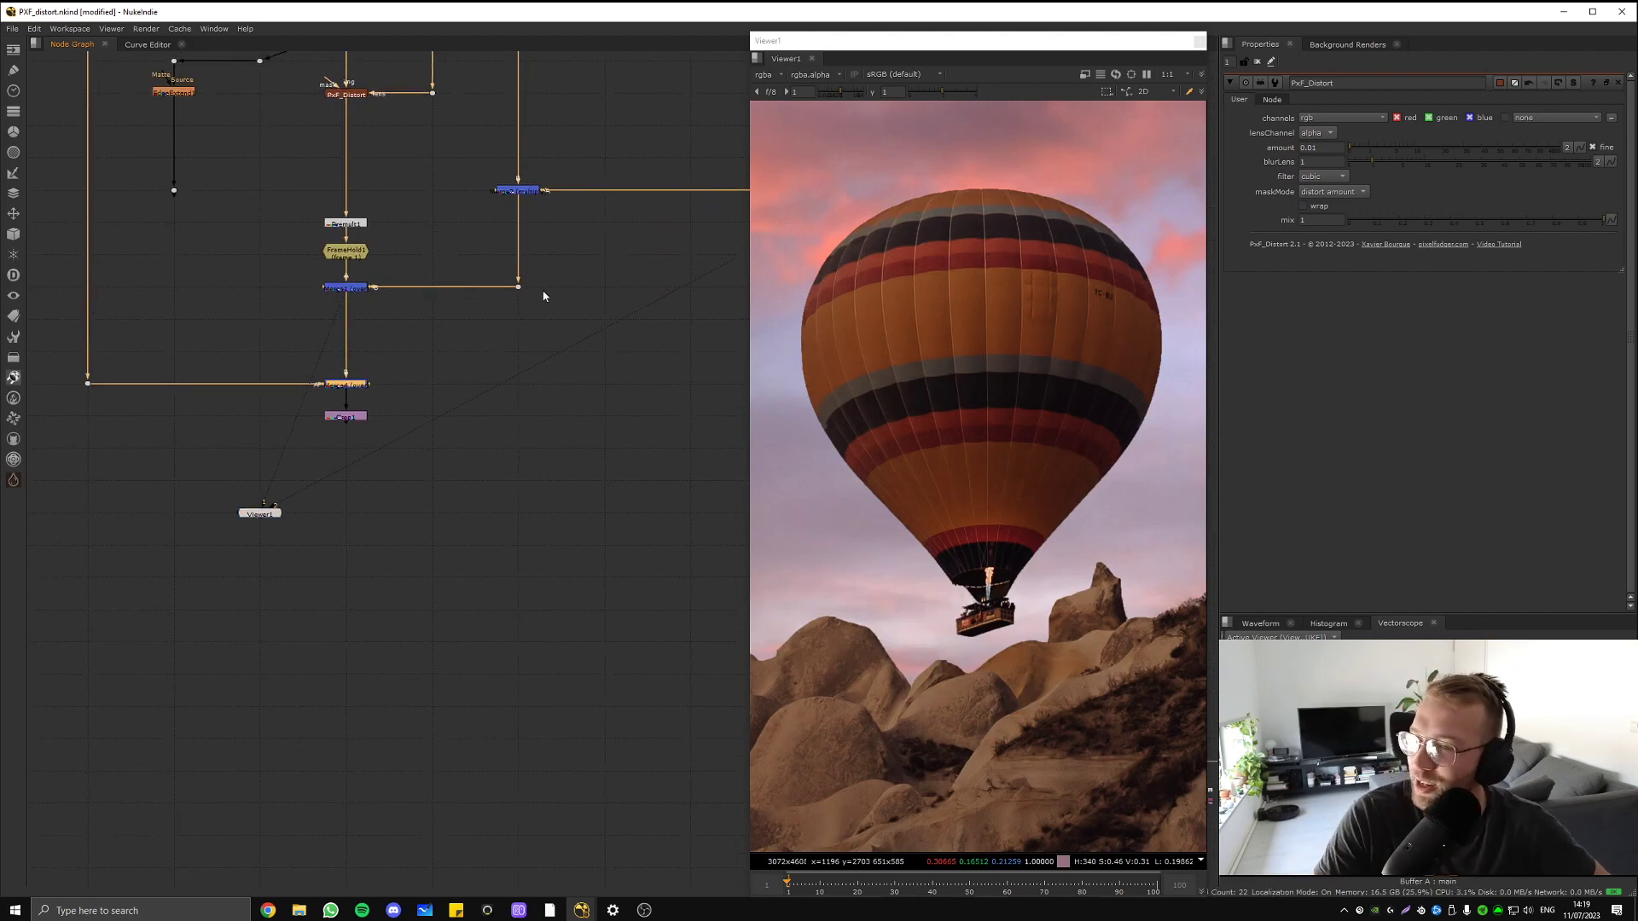
- View the output of Crop1 and toggle PxF_Distort off and on to compare the balloon edges in the final composite
click(346, 415)
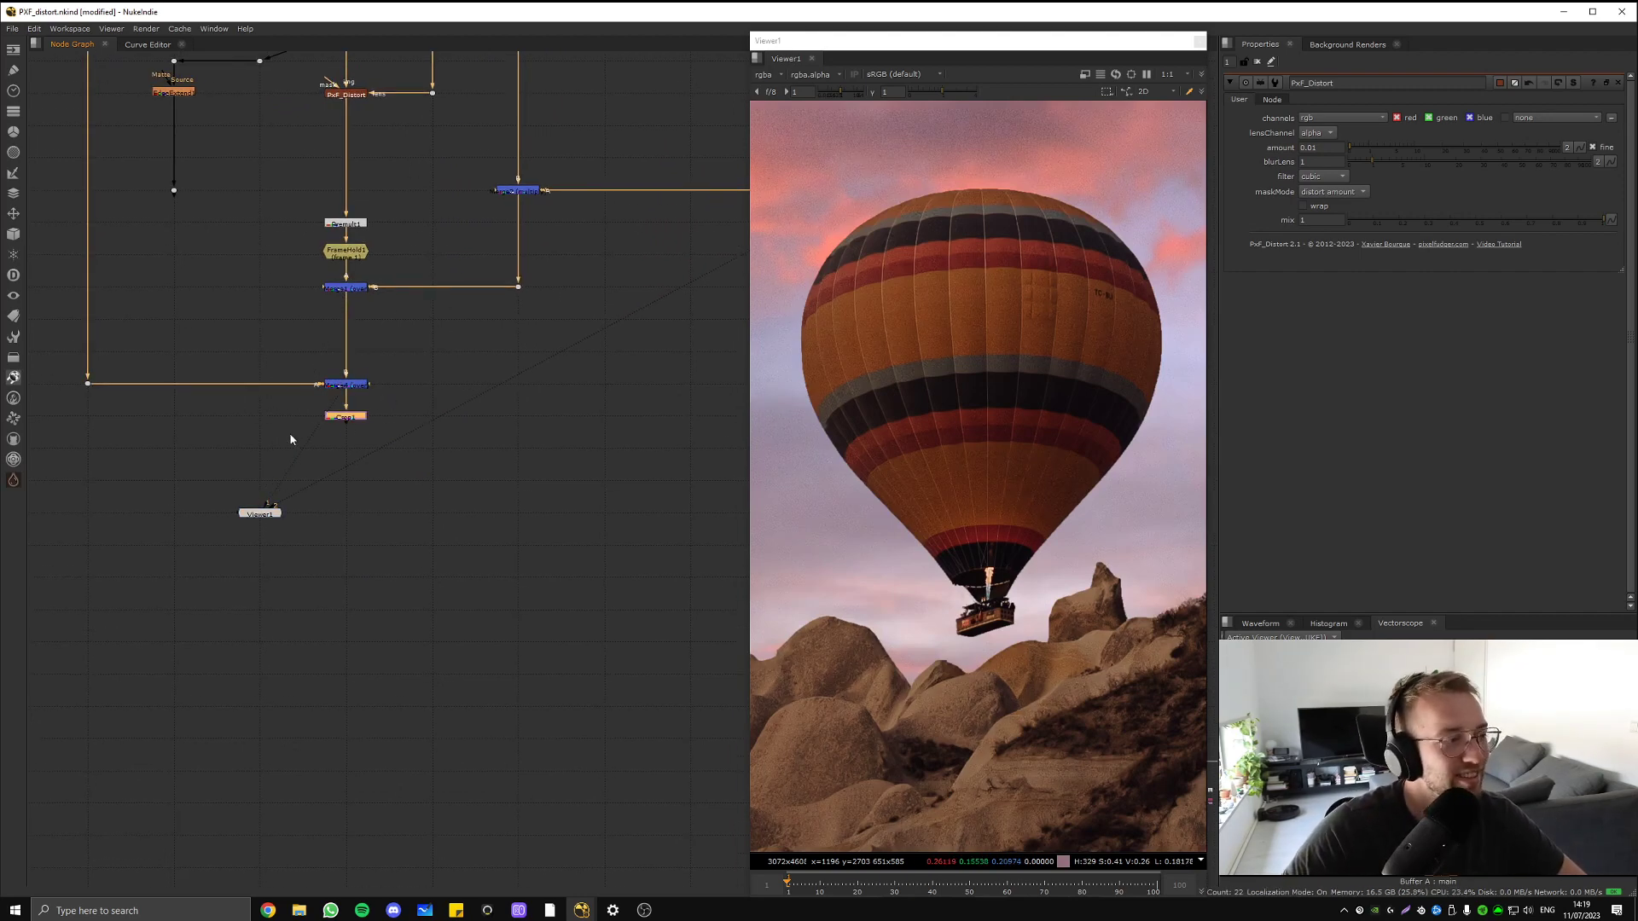
drag(291, 439, 346, 417)
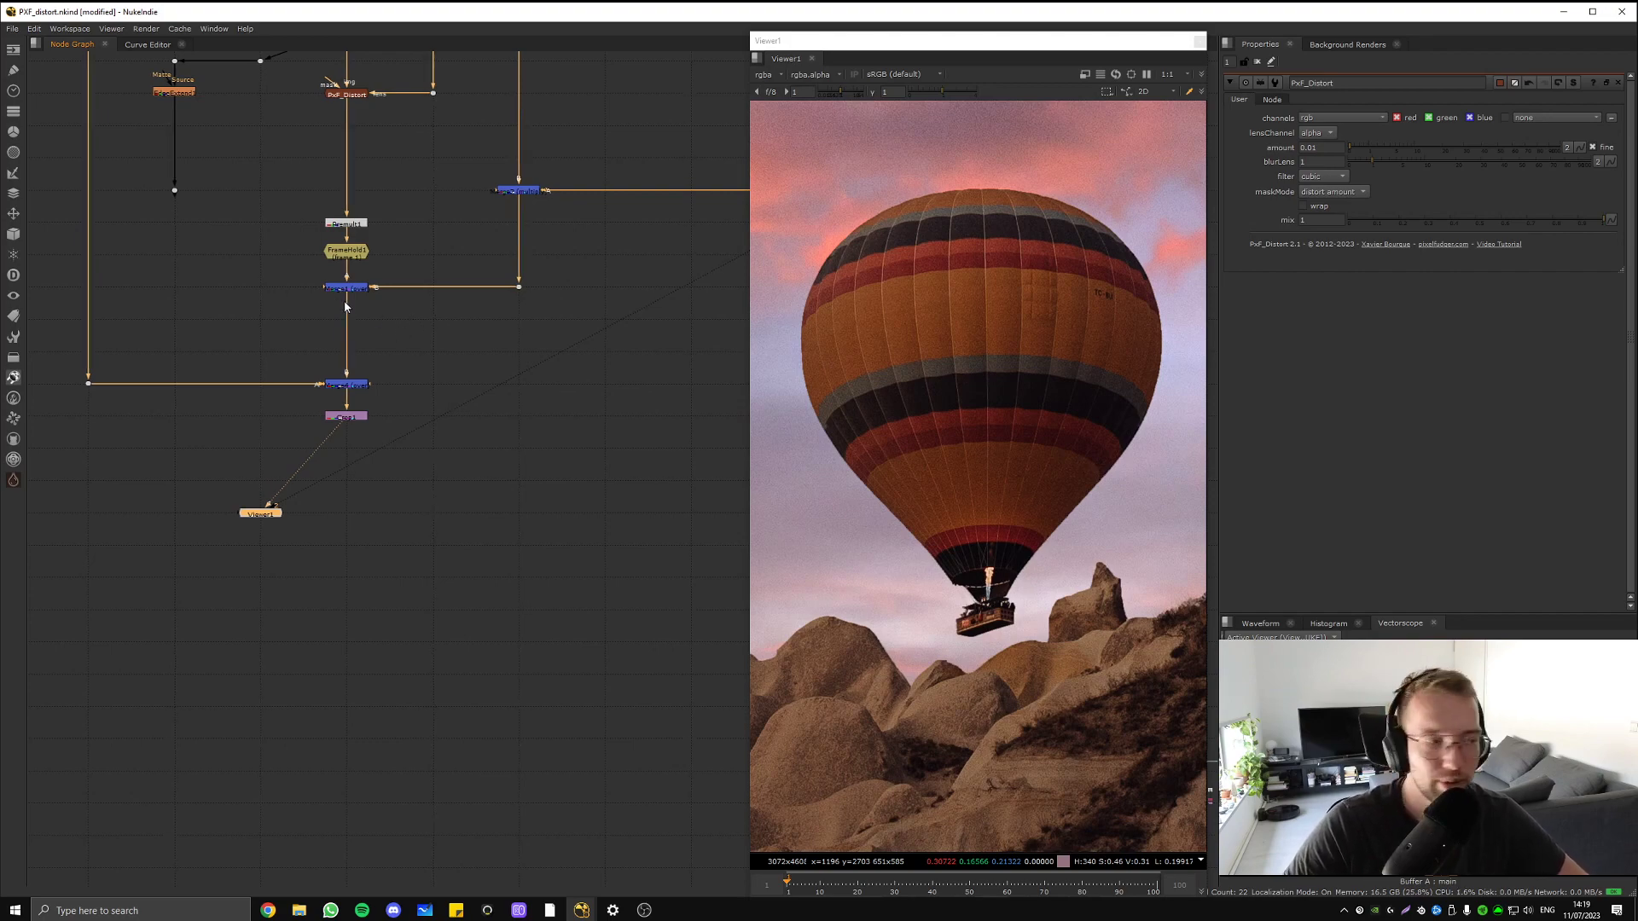
scroll(475, 318, down, 2)
scroll(501, 253, down, 2)
click(465, 250)
key(d)
scroll(939, 337, down, 2)
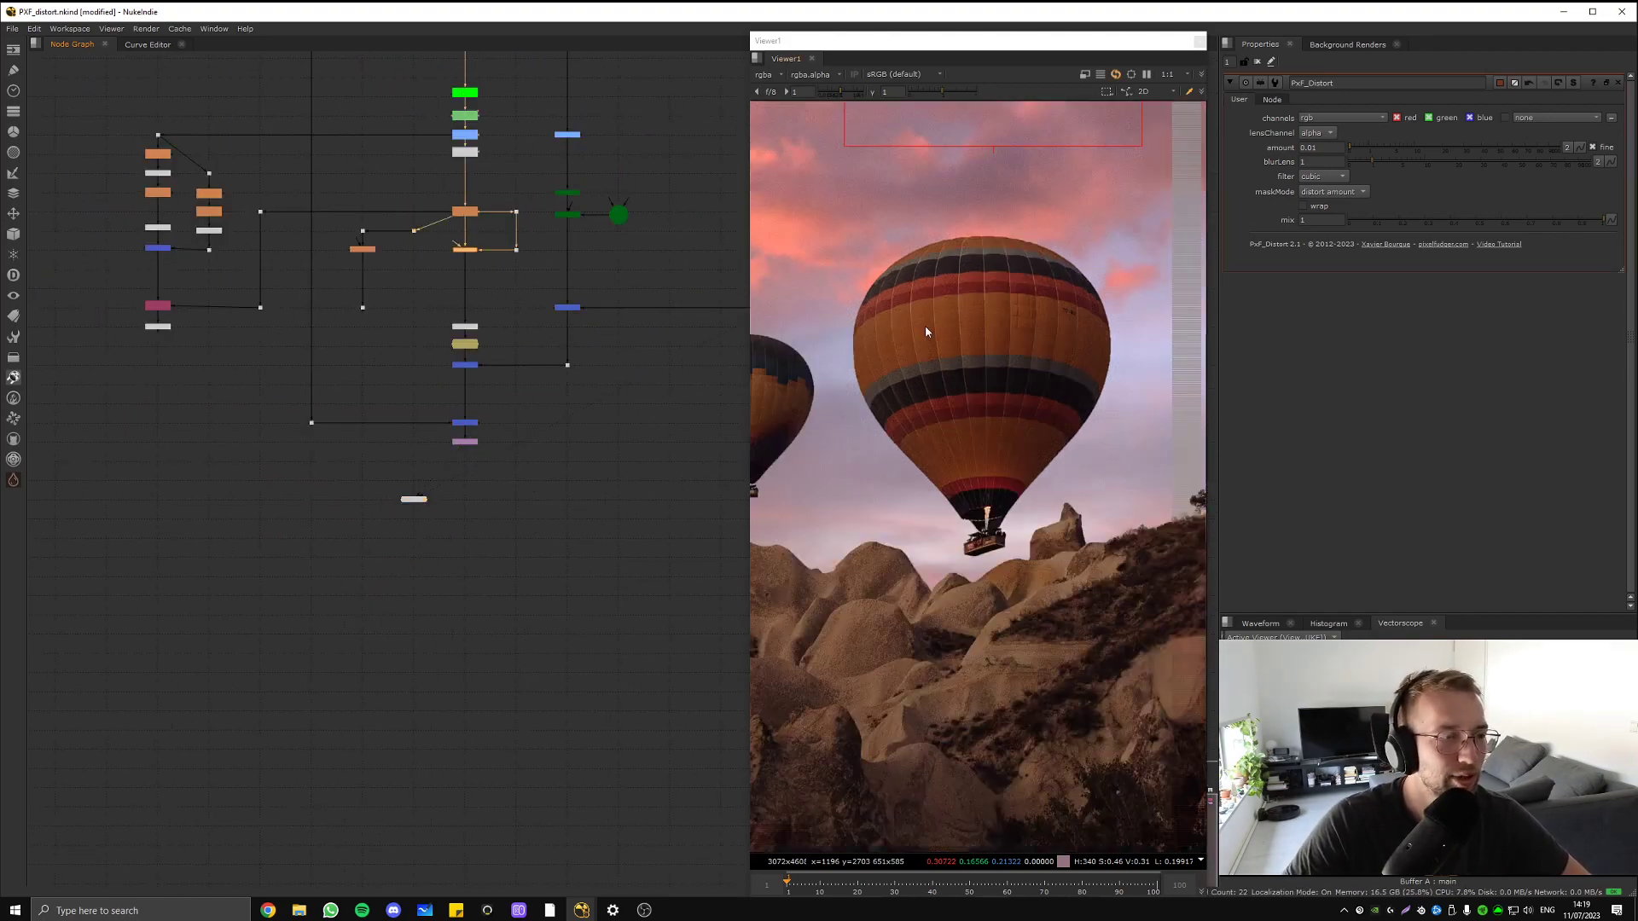
middle_drag(925, 325, 1060, 335)
key(d)
- Examine the edges of the striped balloon and the smaller balloons up close, review the whole composite, and select Crop1
scroll(1027, 303, up, 5)
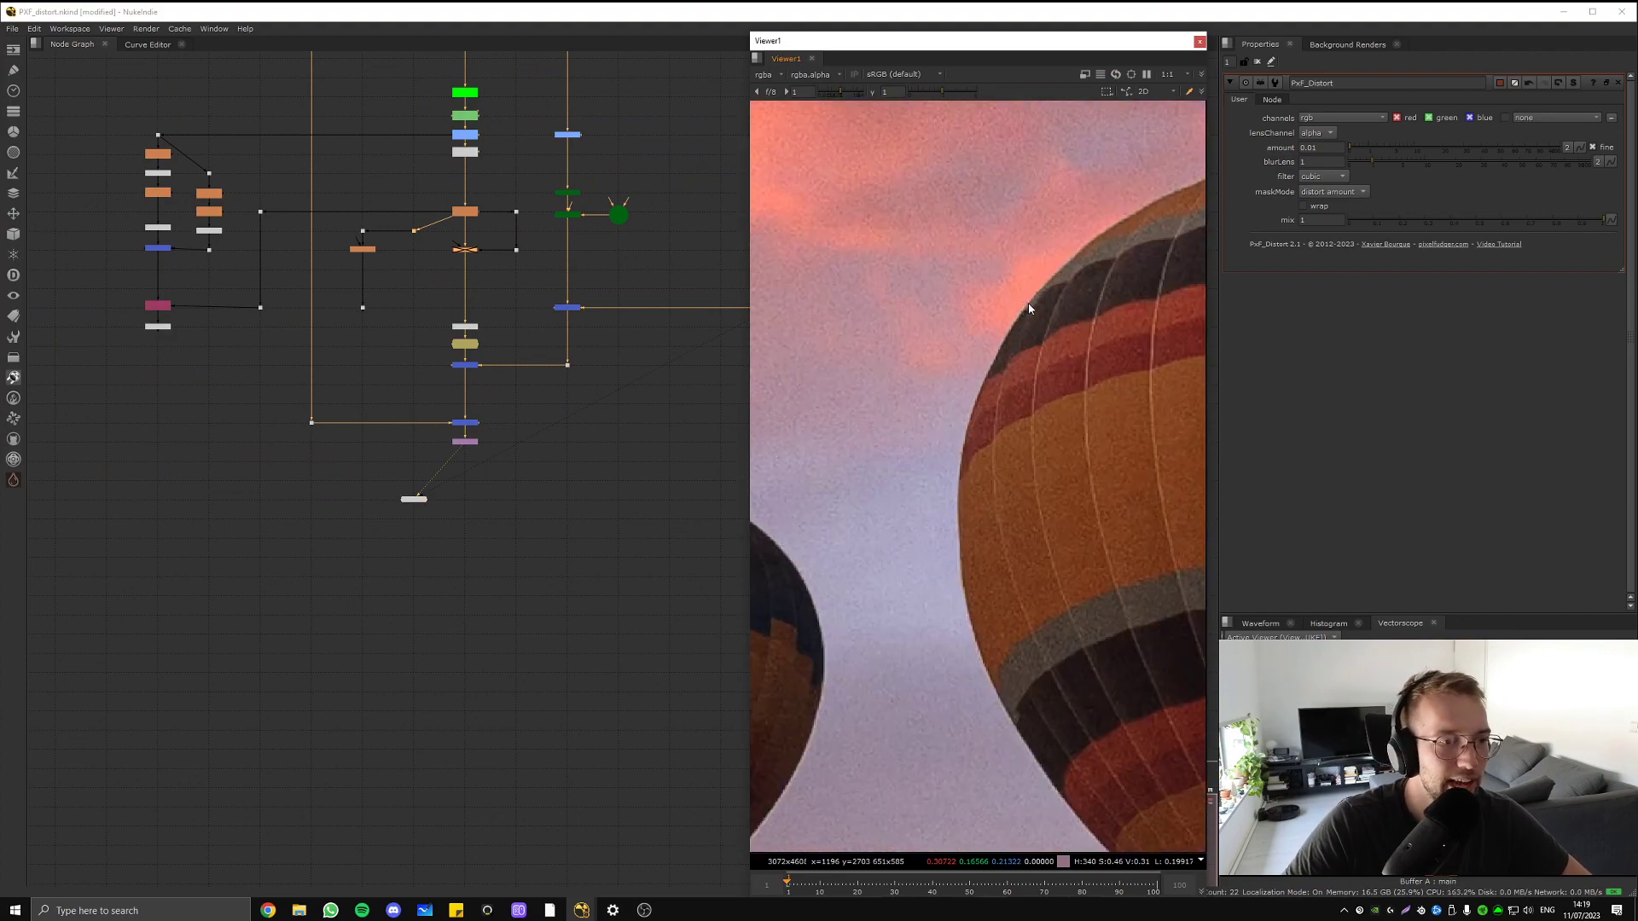
middle_drag(918, 396, 1210, 271)
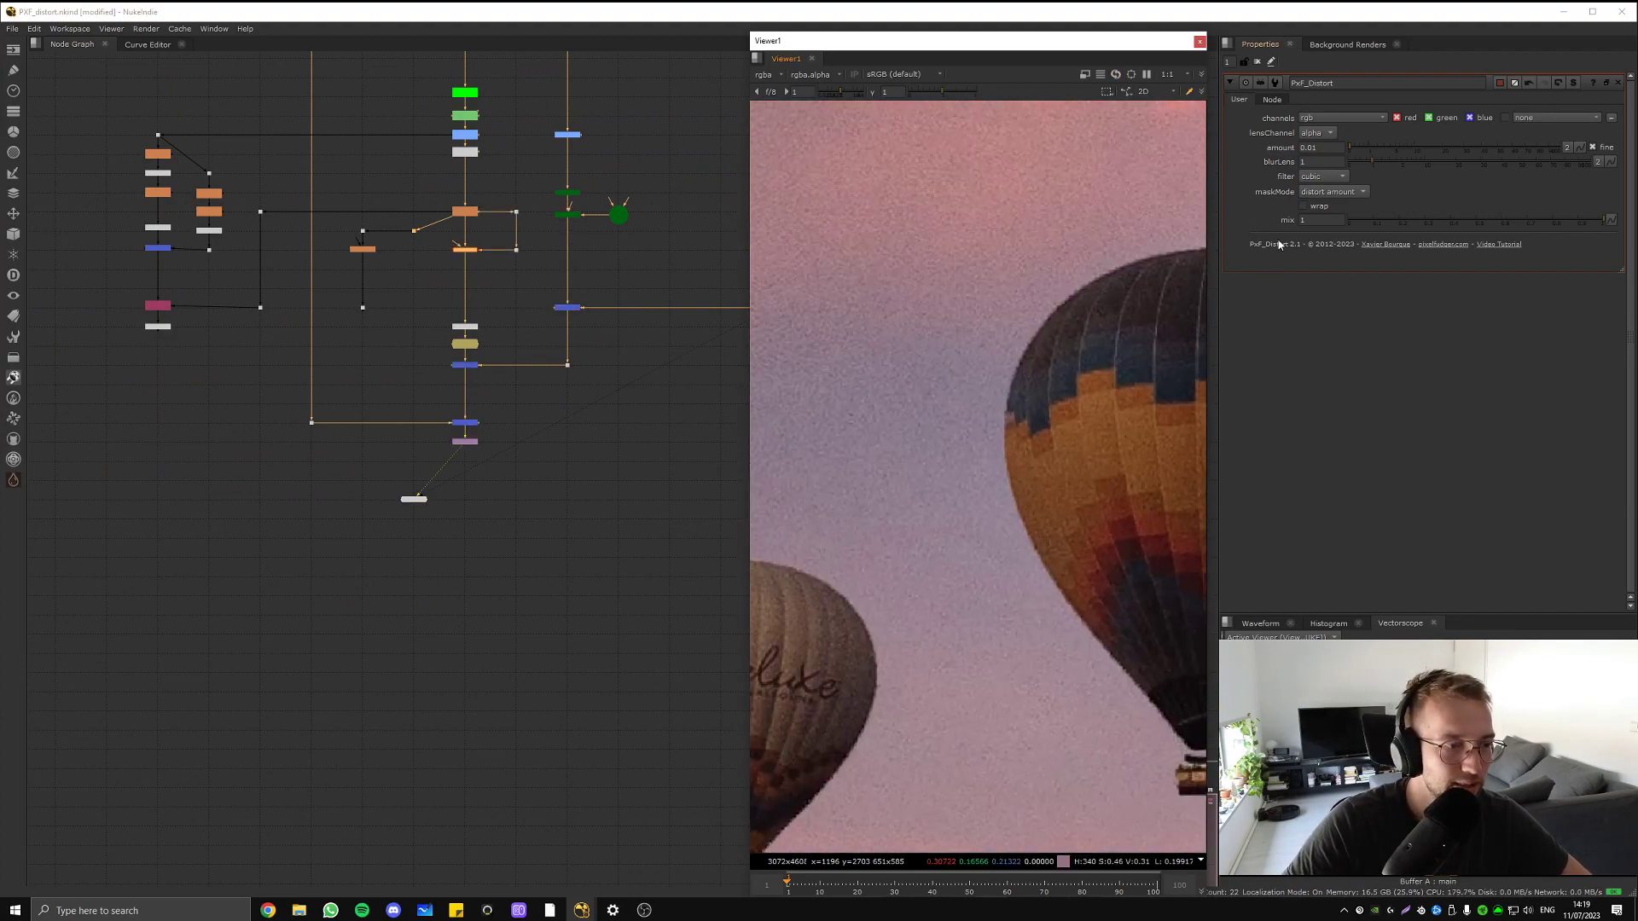
middle_drag(927, 478, 1204, 255)
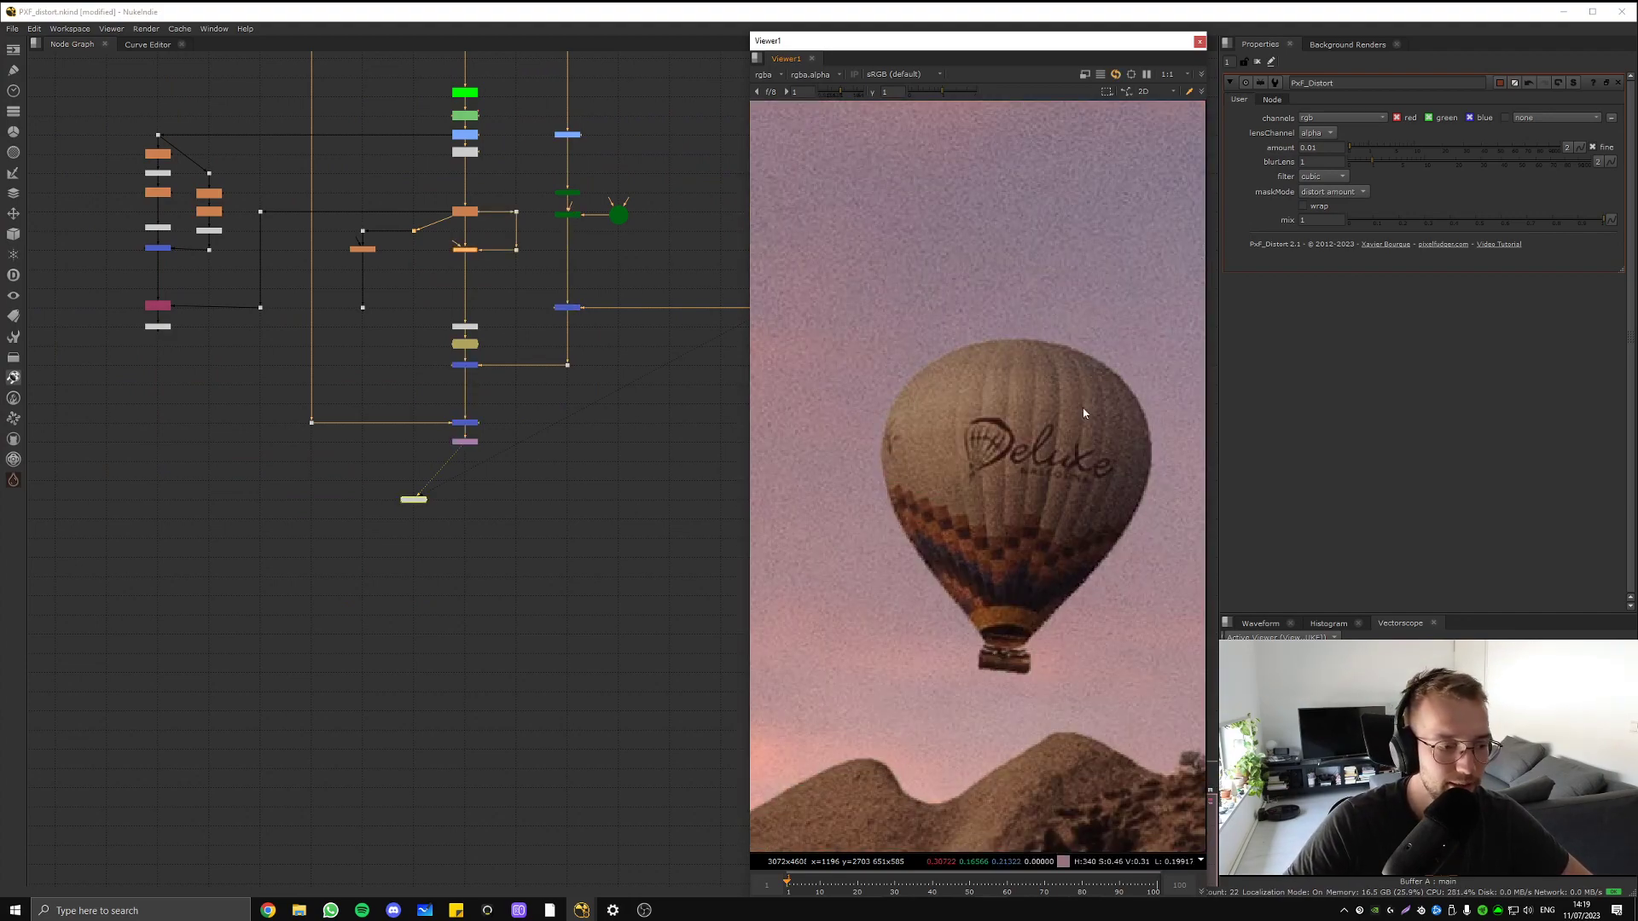
scroll(1082, 413, down, 2)
middle_drag(1082, 418, 862, 316)
middle_drag(1194, 343, 1035, 391)
scroll(1062, 373, down, 5)
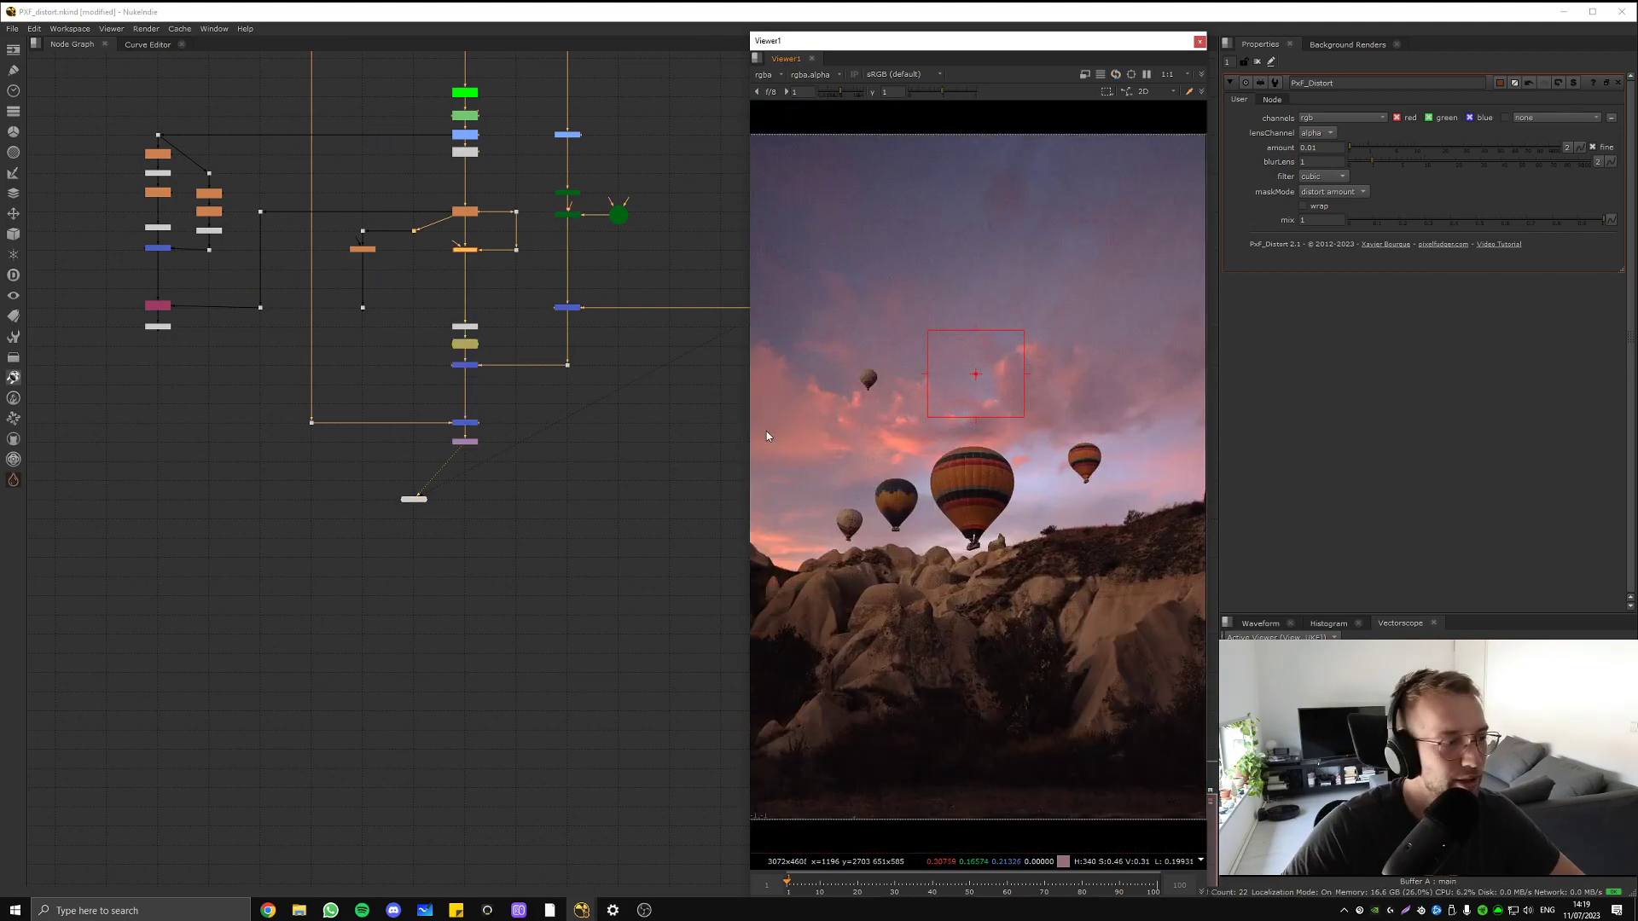
click(467, 442)
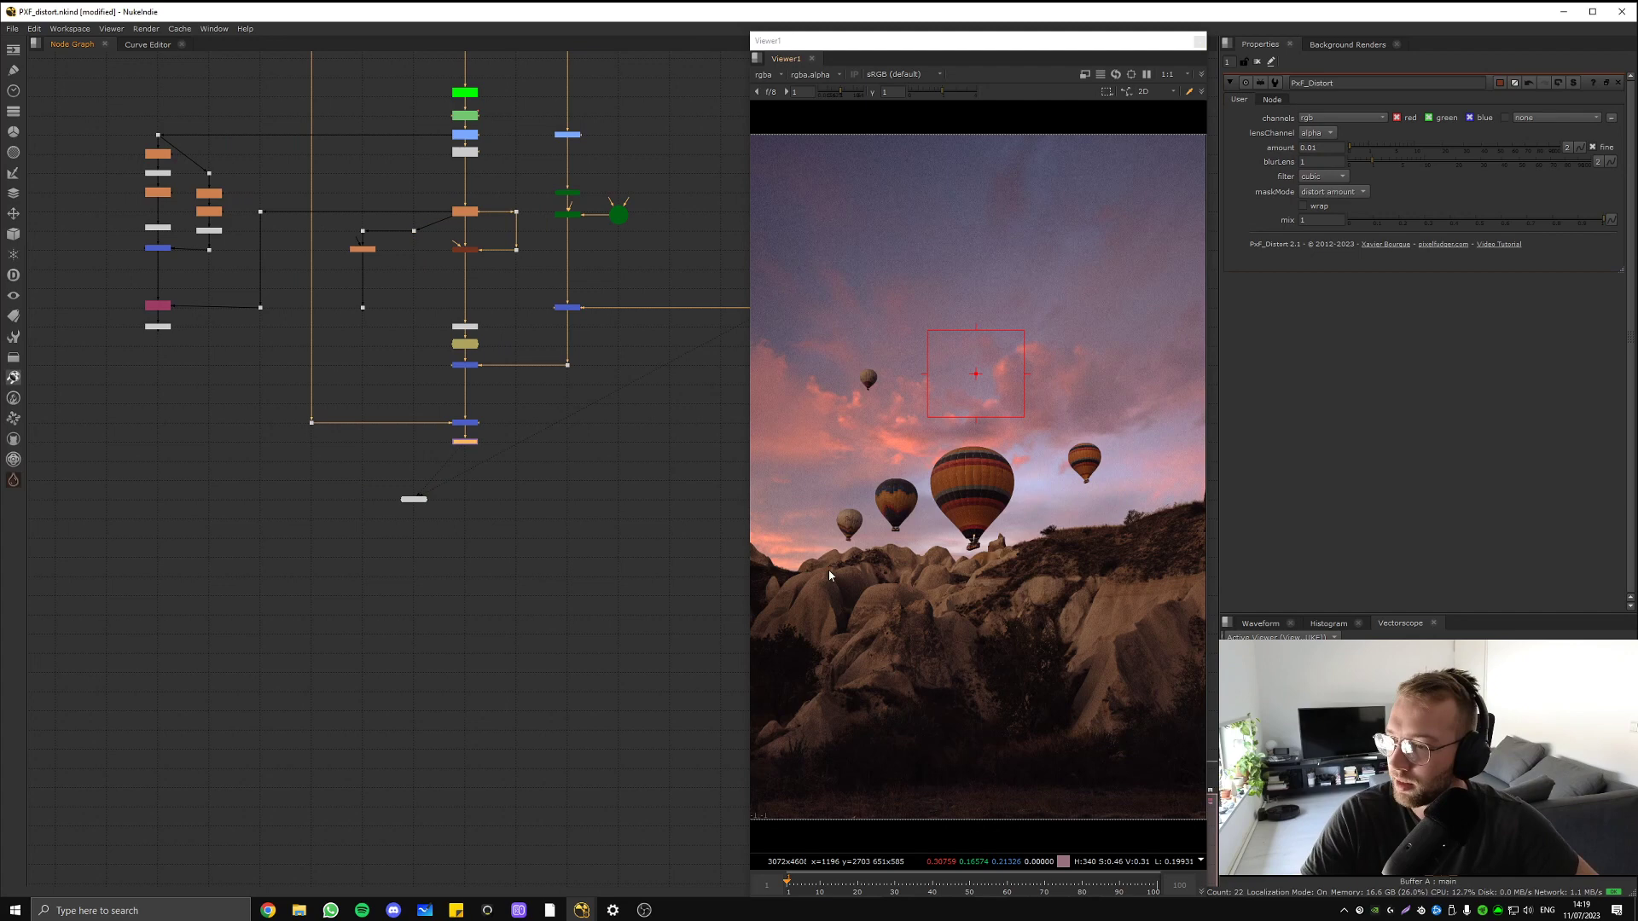